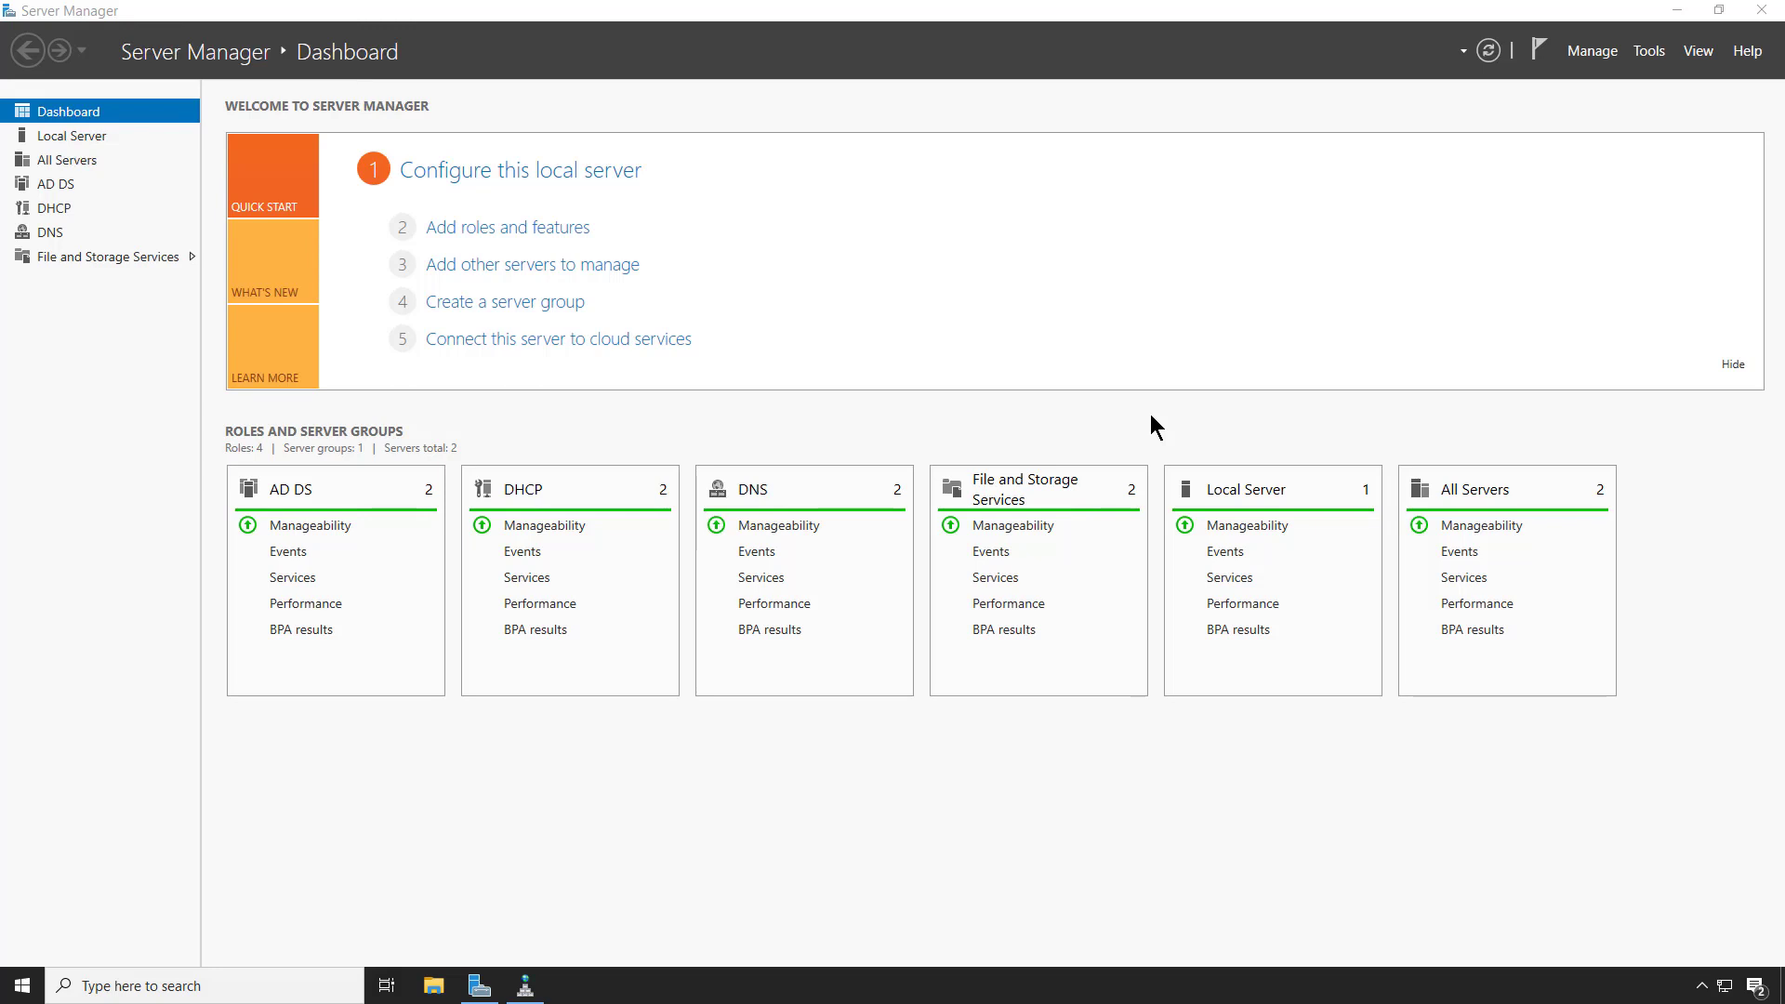
Launch Event Viewer from the Tools menu of the Server Manager window.
left_click(1152, 424)
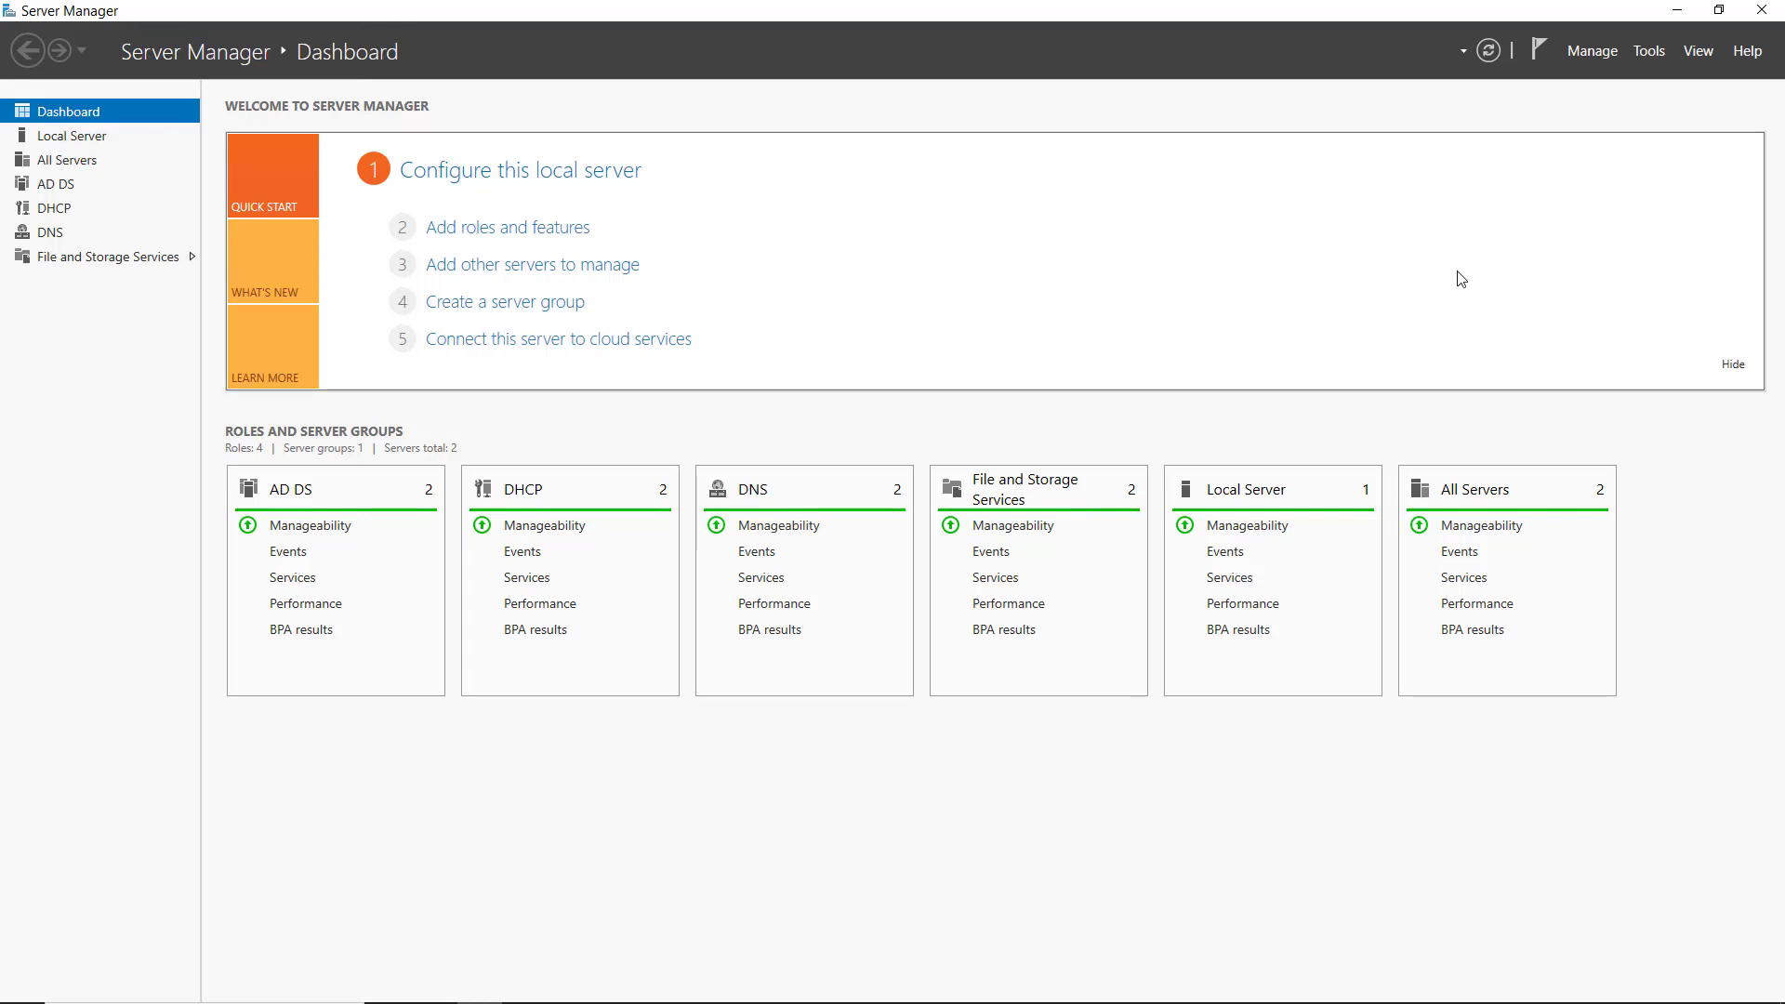
left_click(1650, 52)
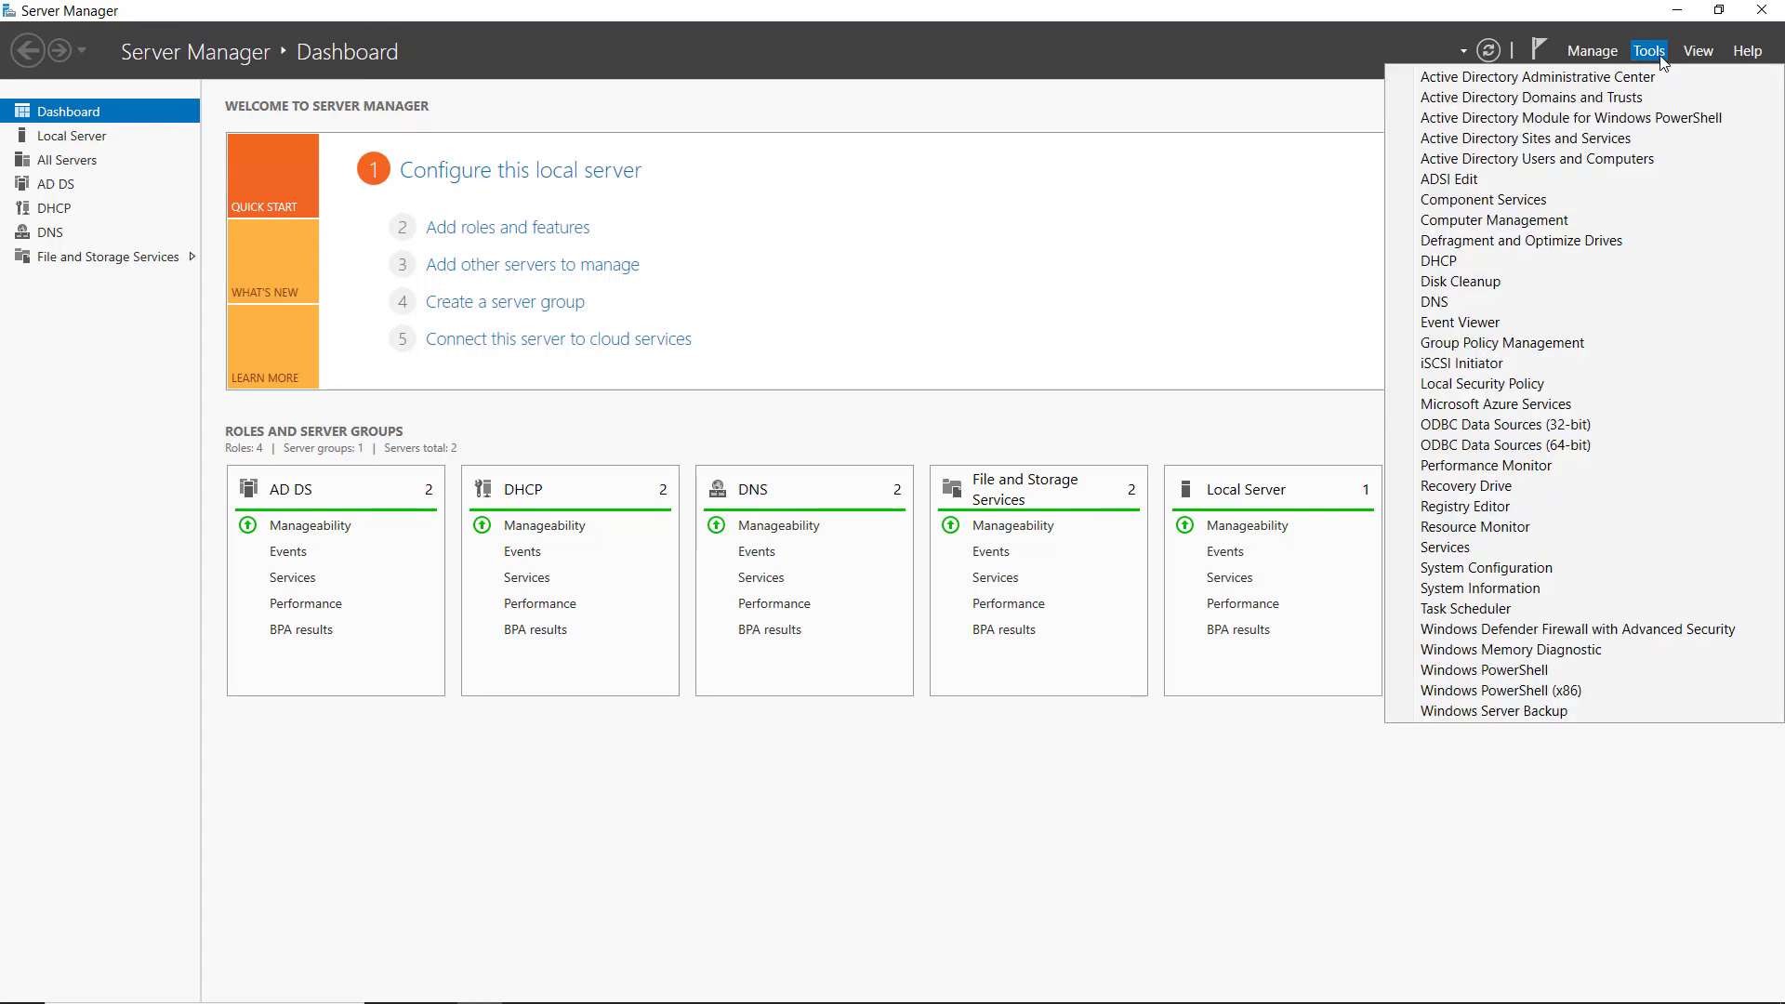
left_click(1457, 322)
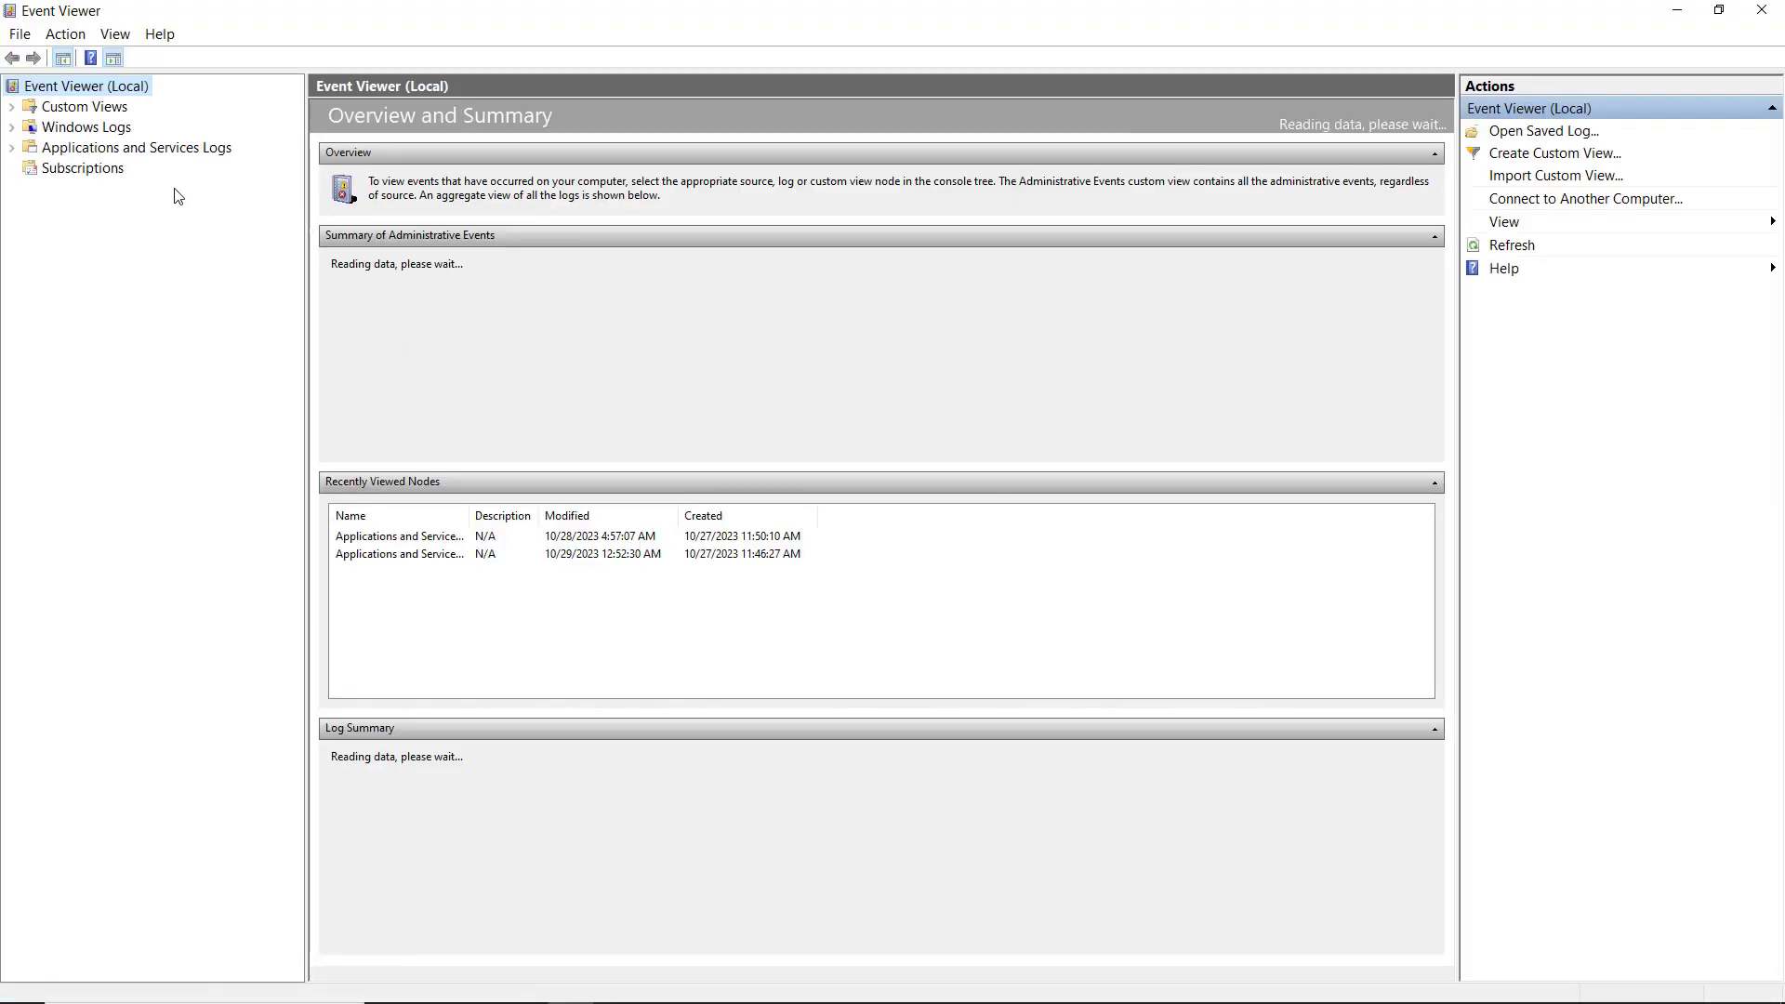
Expand Windows Logs and show the Application log's 546 events.
left_click(12, 127)
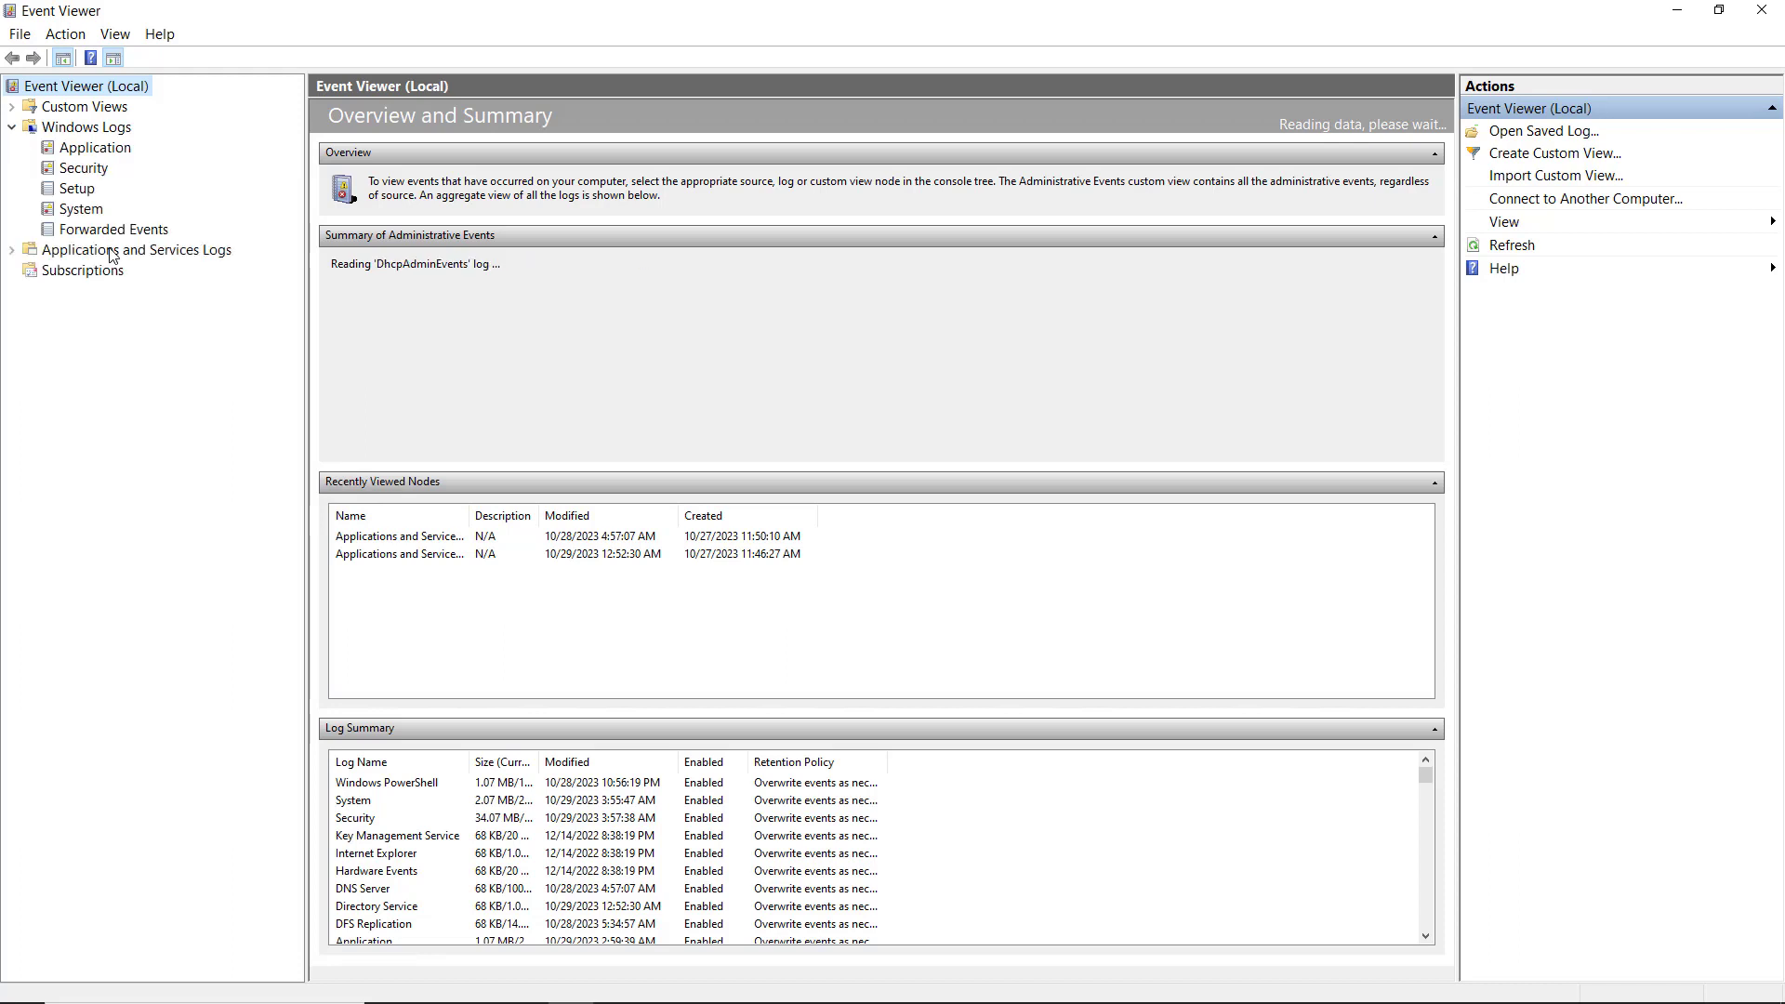
left_click(93, 146)
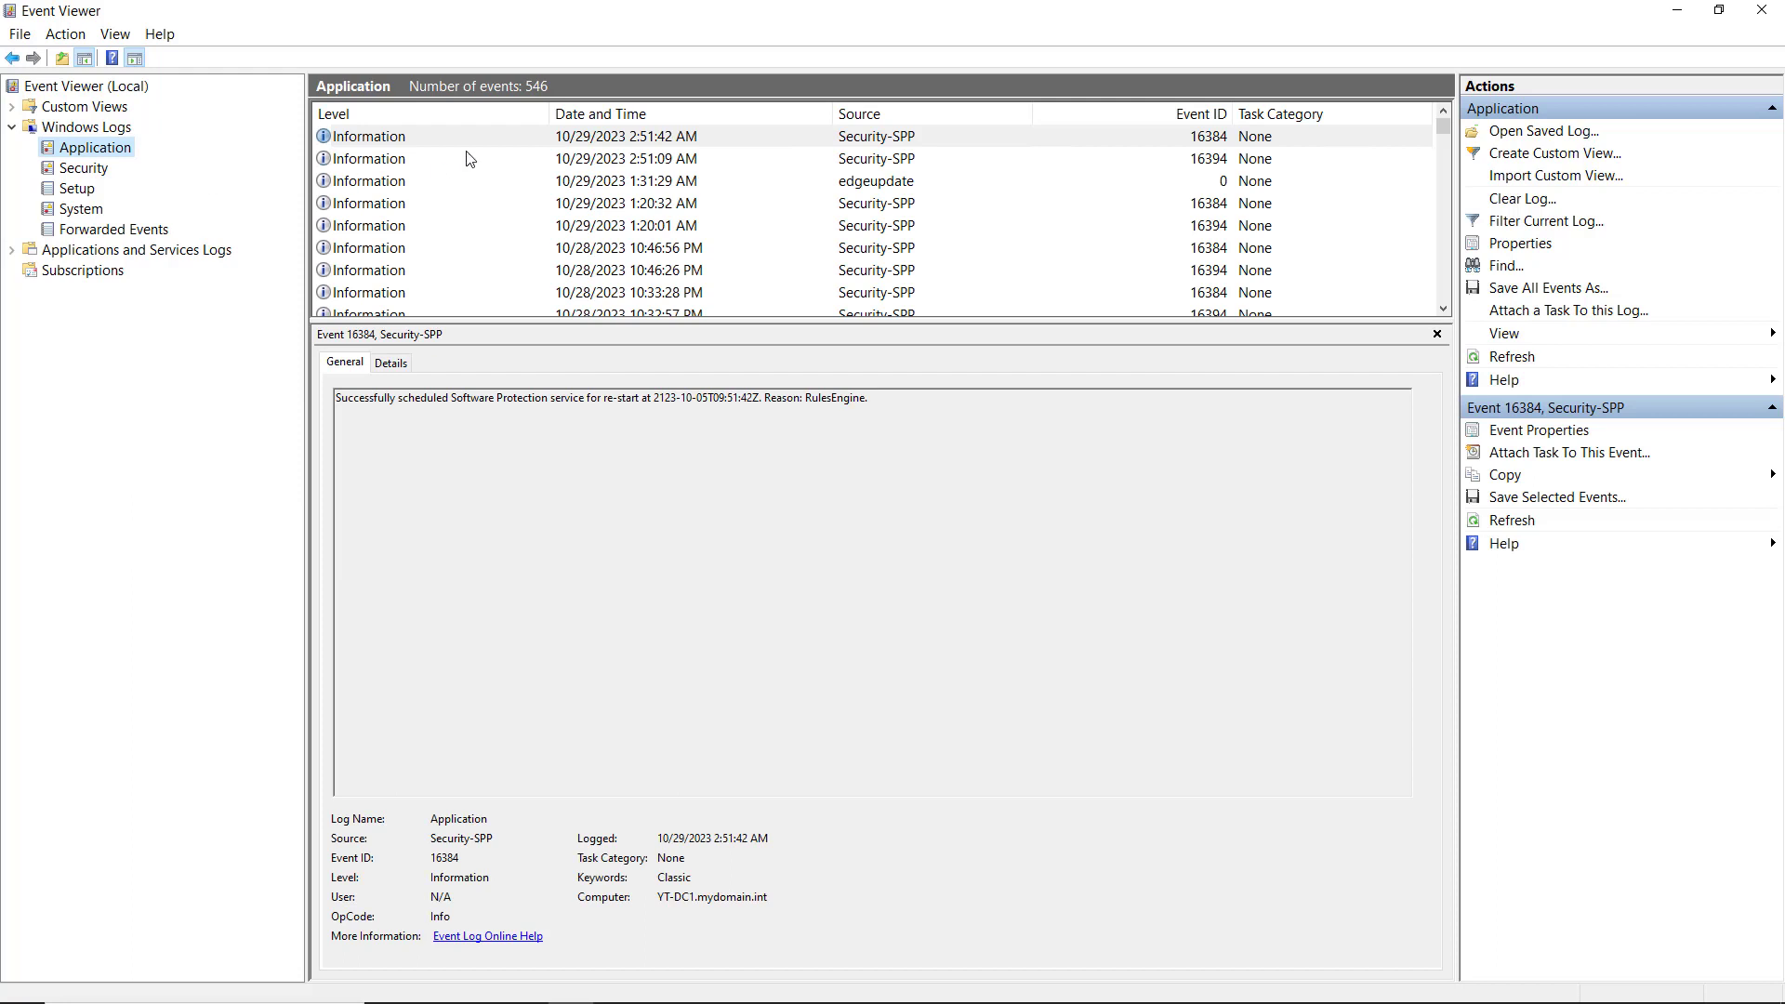
Step through recent Application events to the 10/28/2023 10:46:26 PM Security-SPP event 16394.
left_click(541, 143)
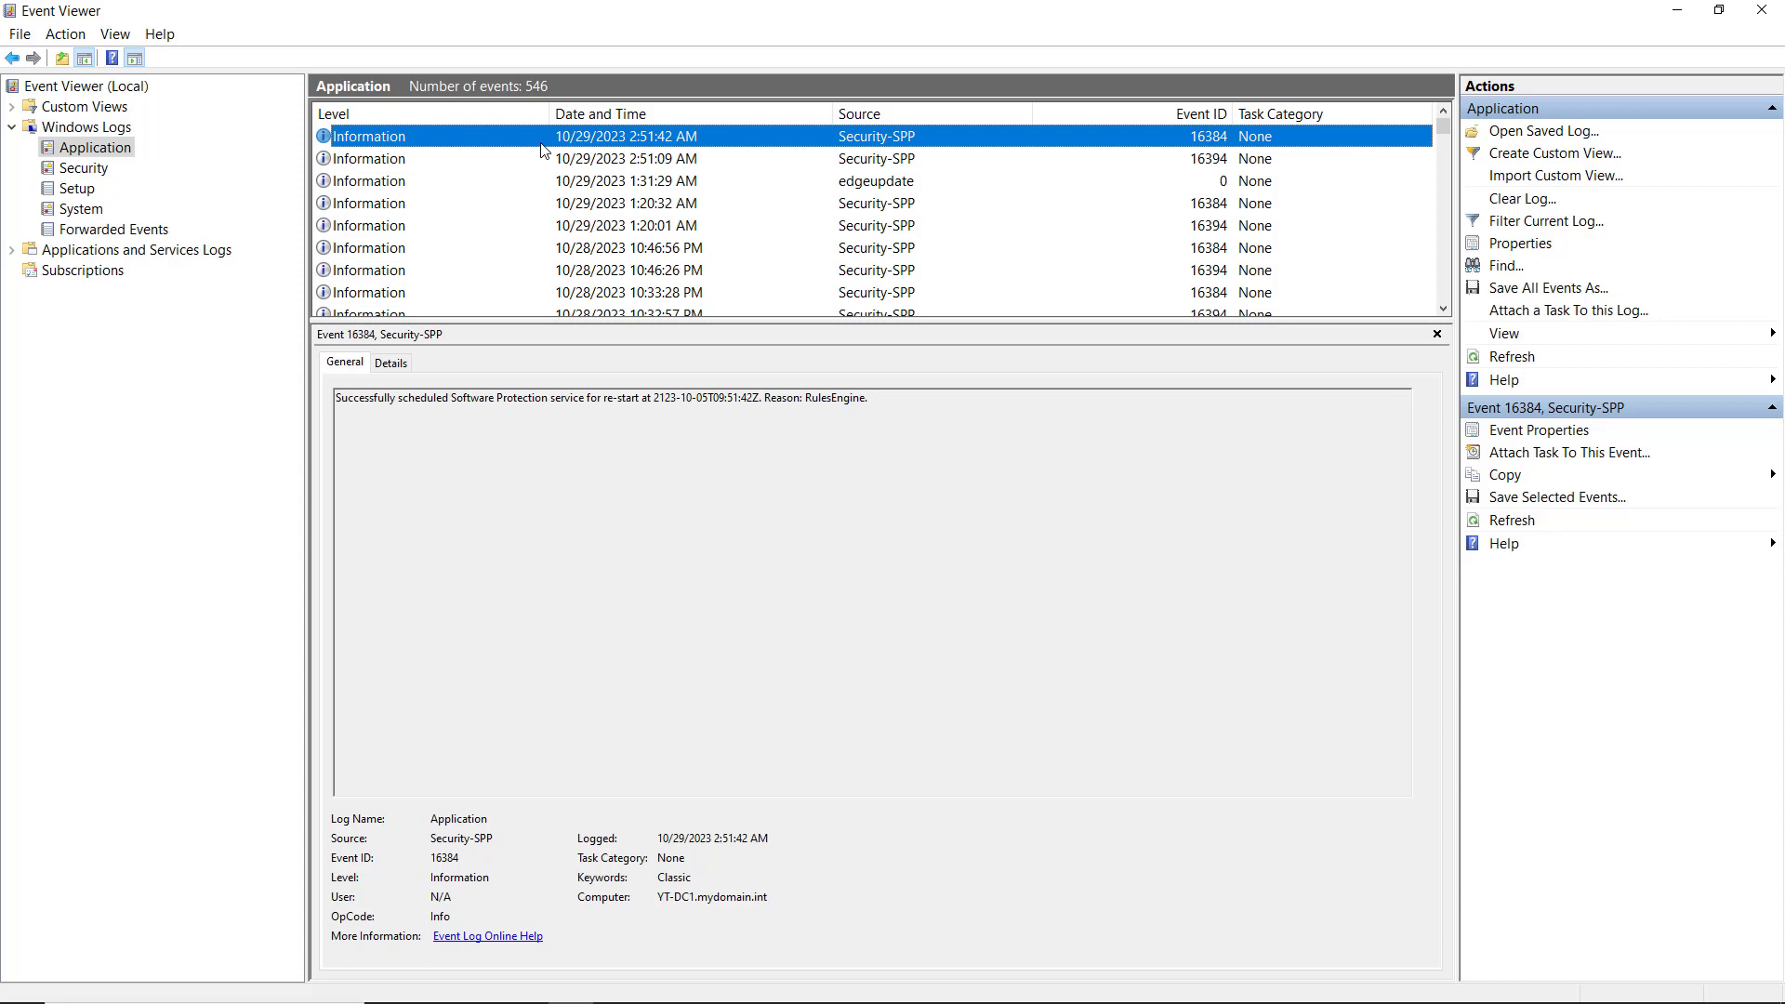
key("Down")
key("Down")
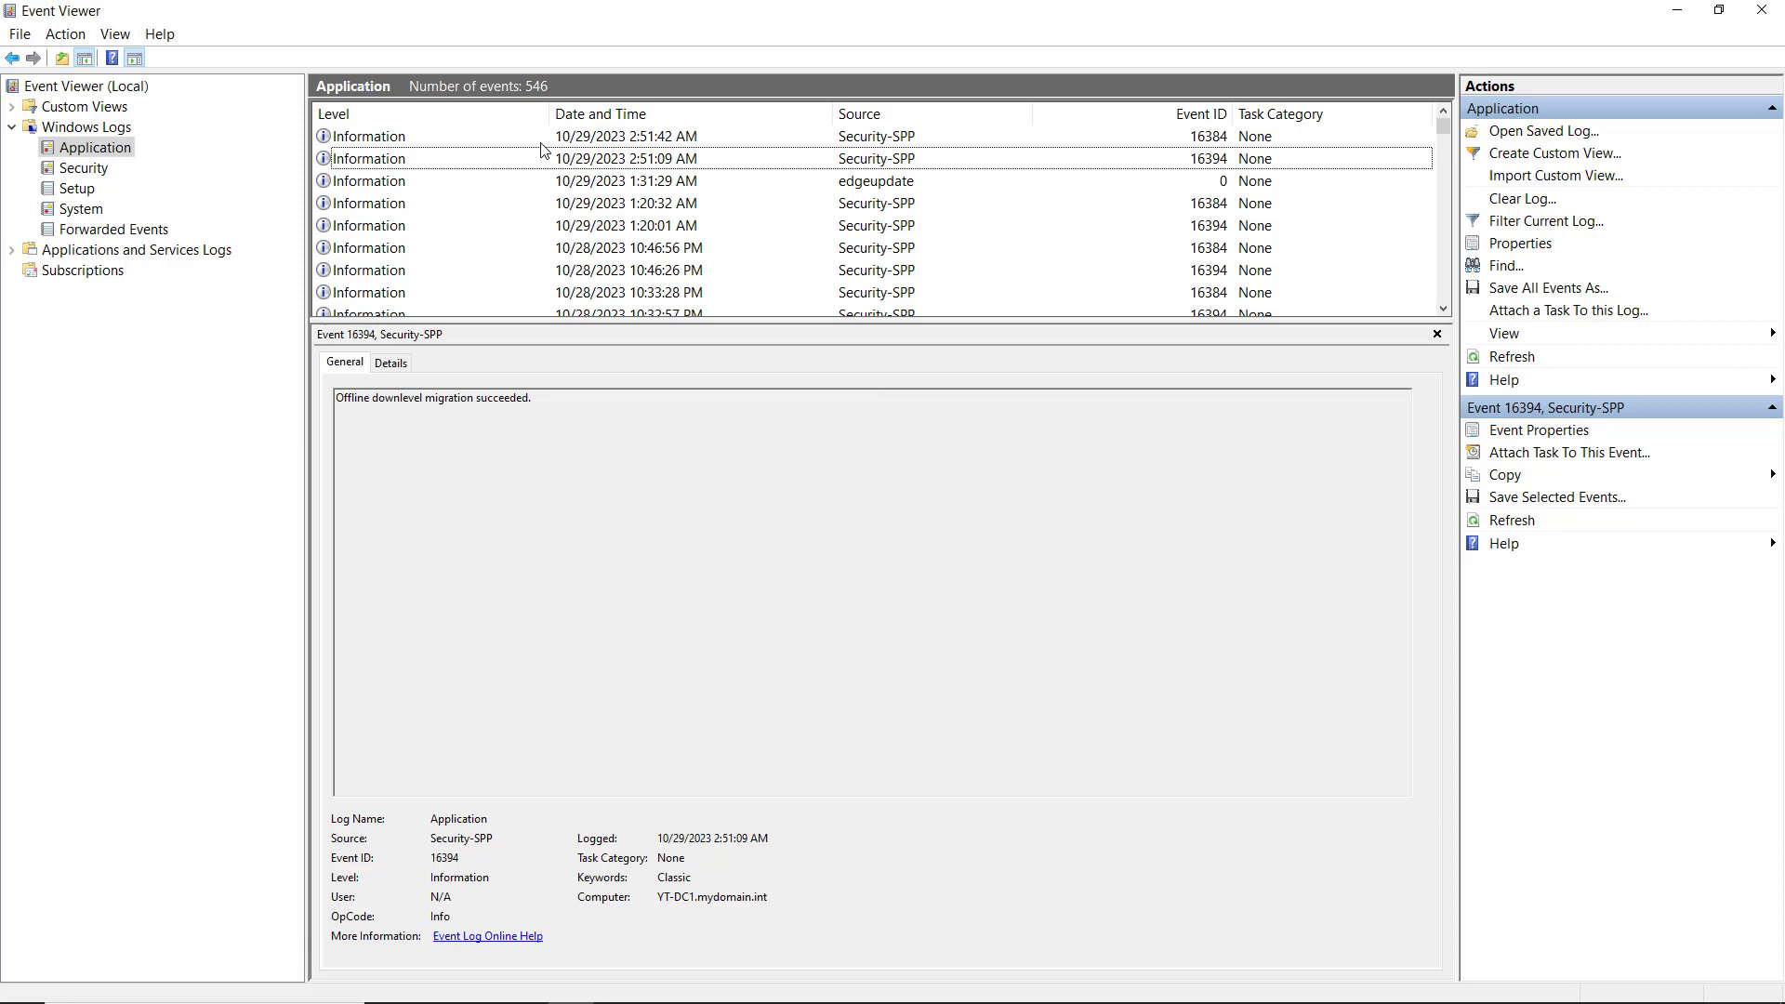
left_click(579, 203)
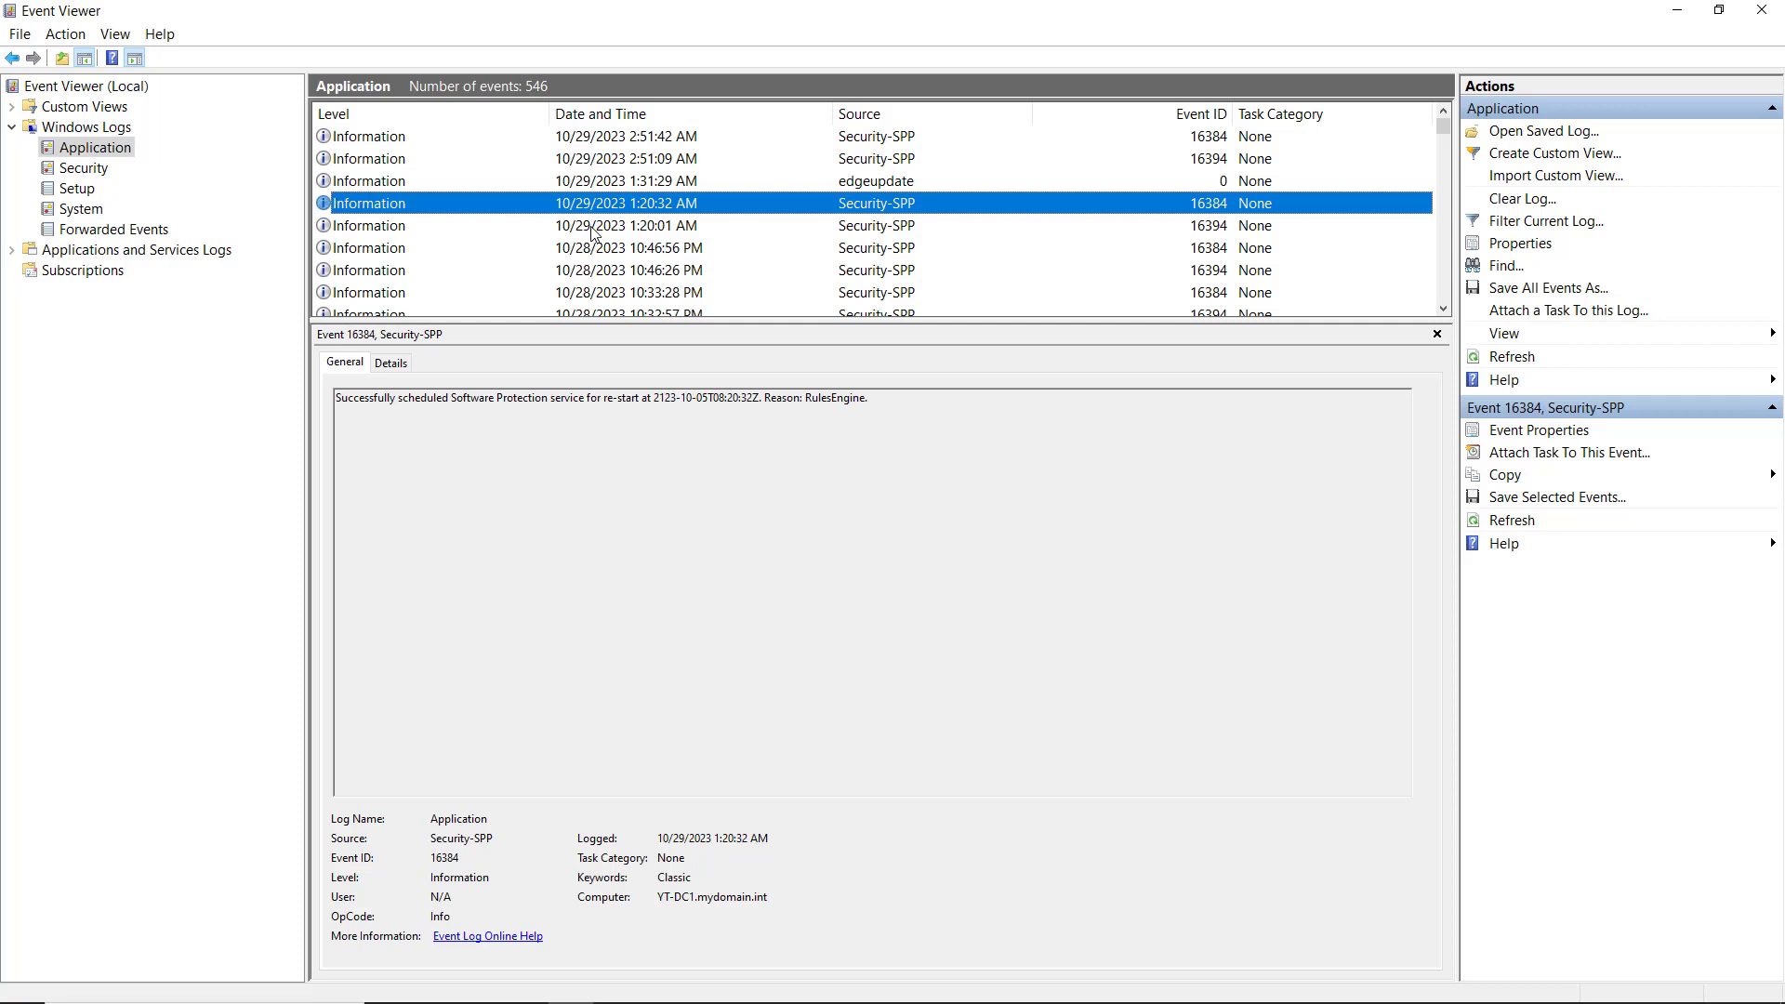
left_click(591, 231)
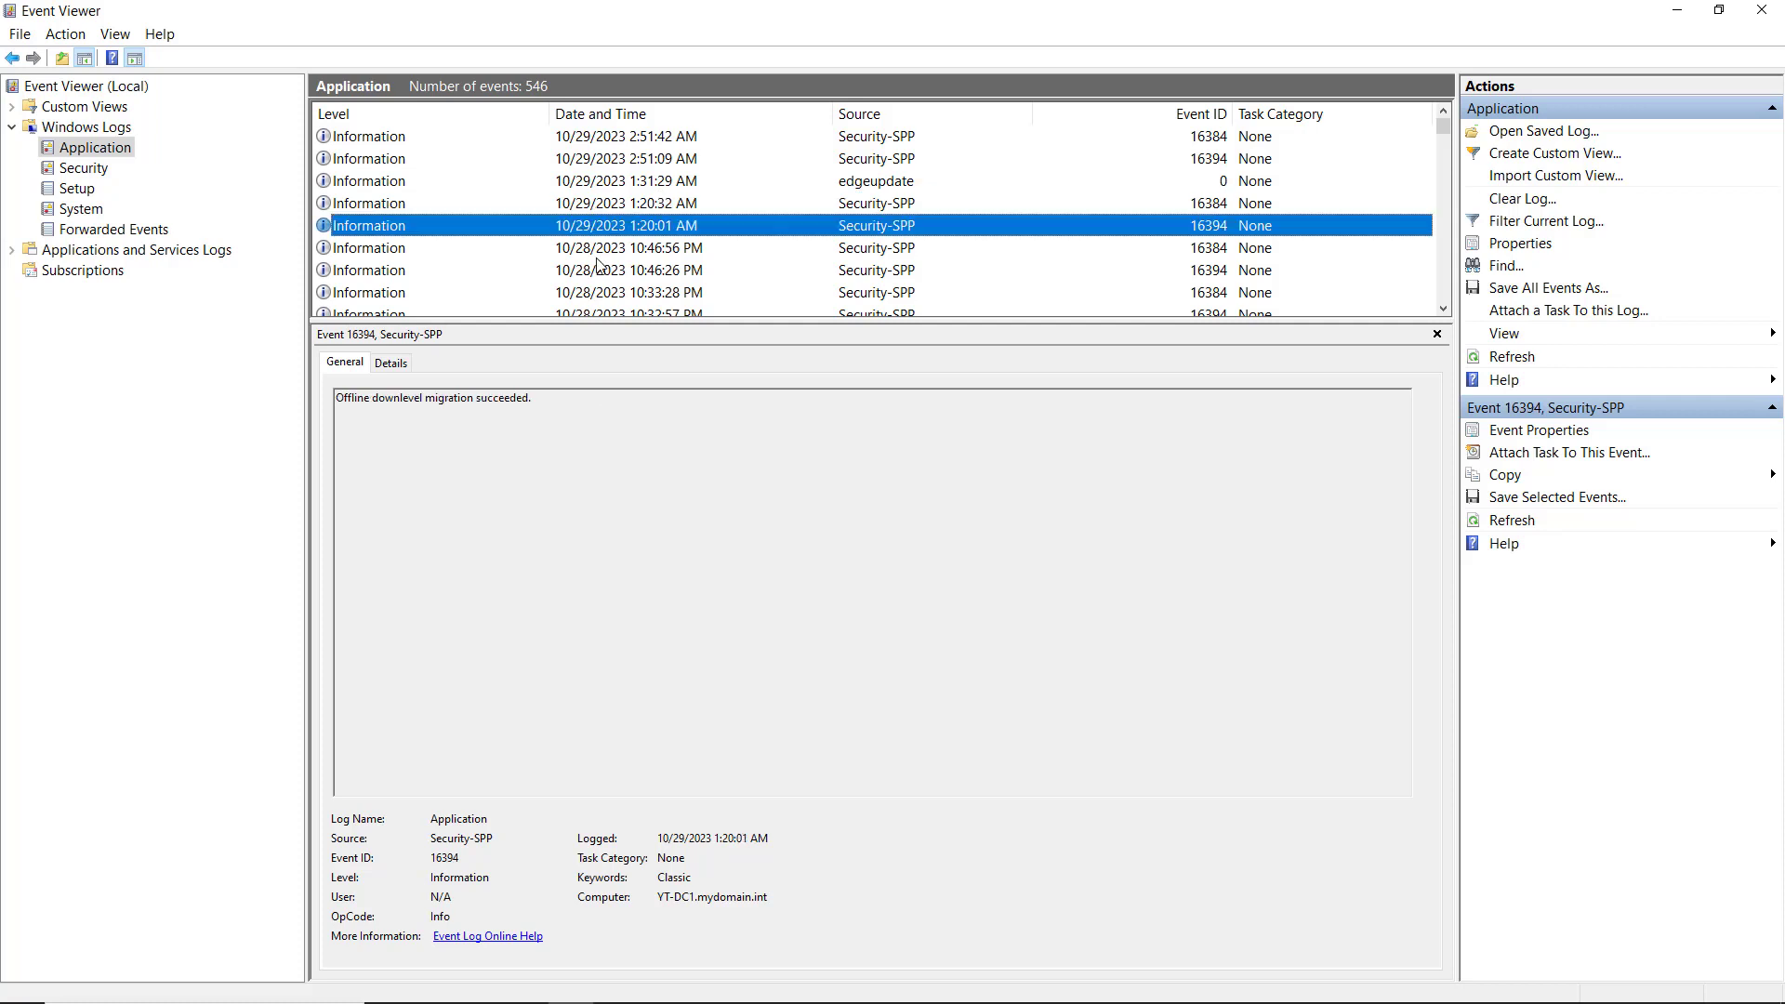
left_click(598, 268)
scroll(597, 265, "down", 2)
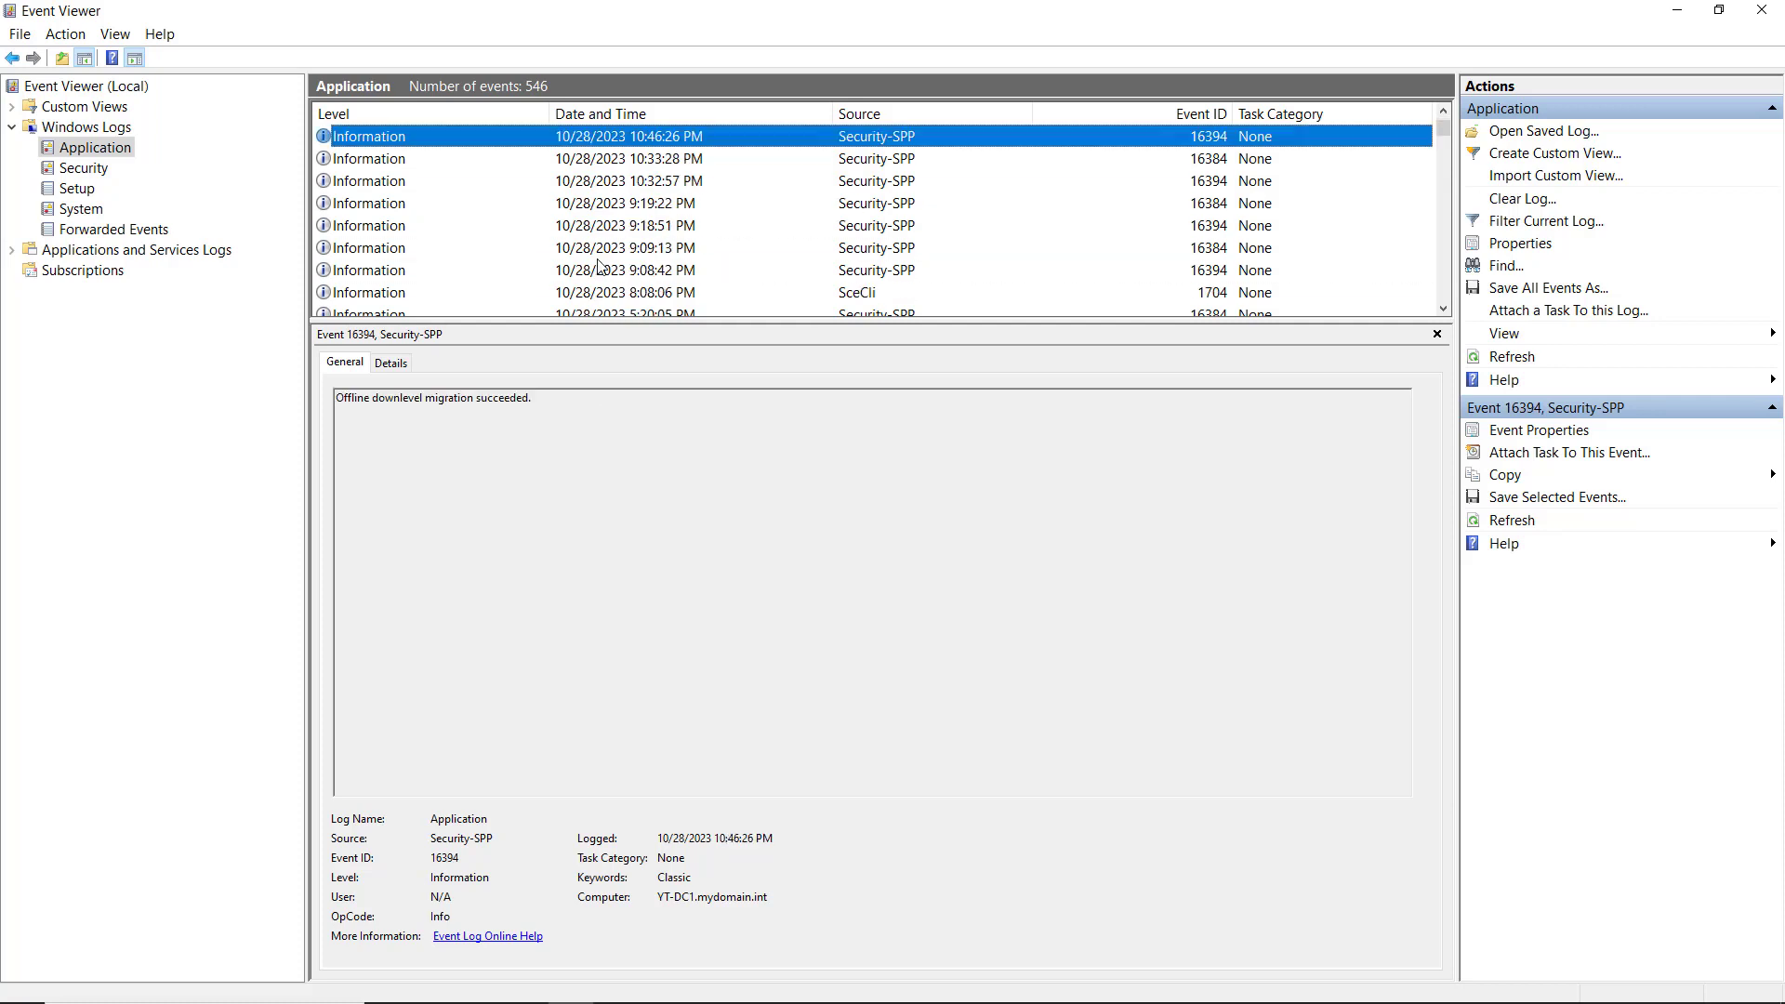
scroll(598, 267, "up", 2)
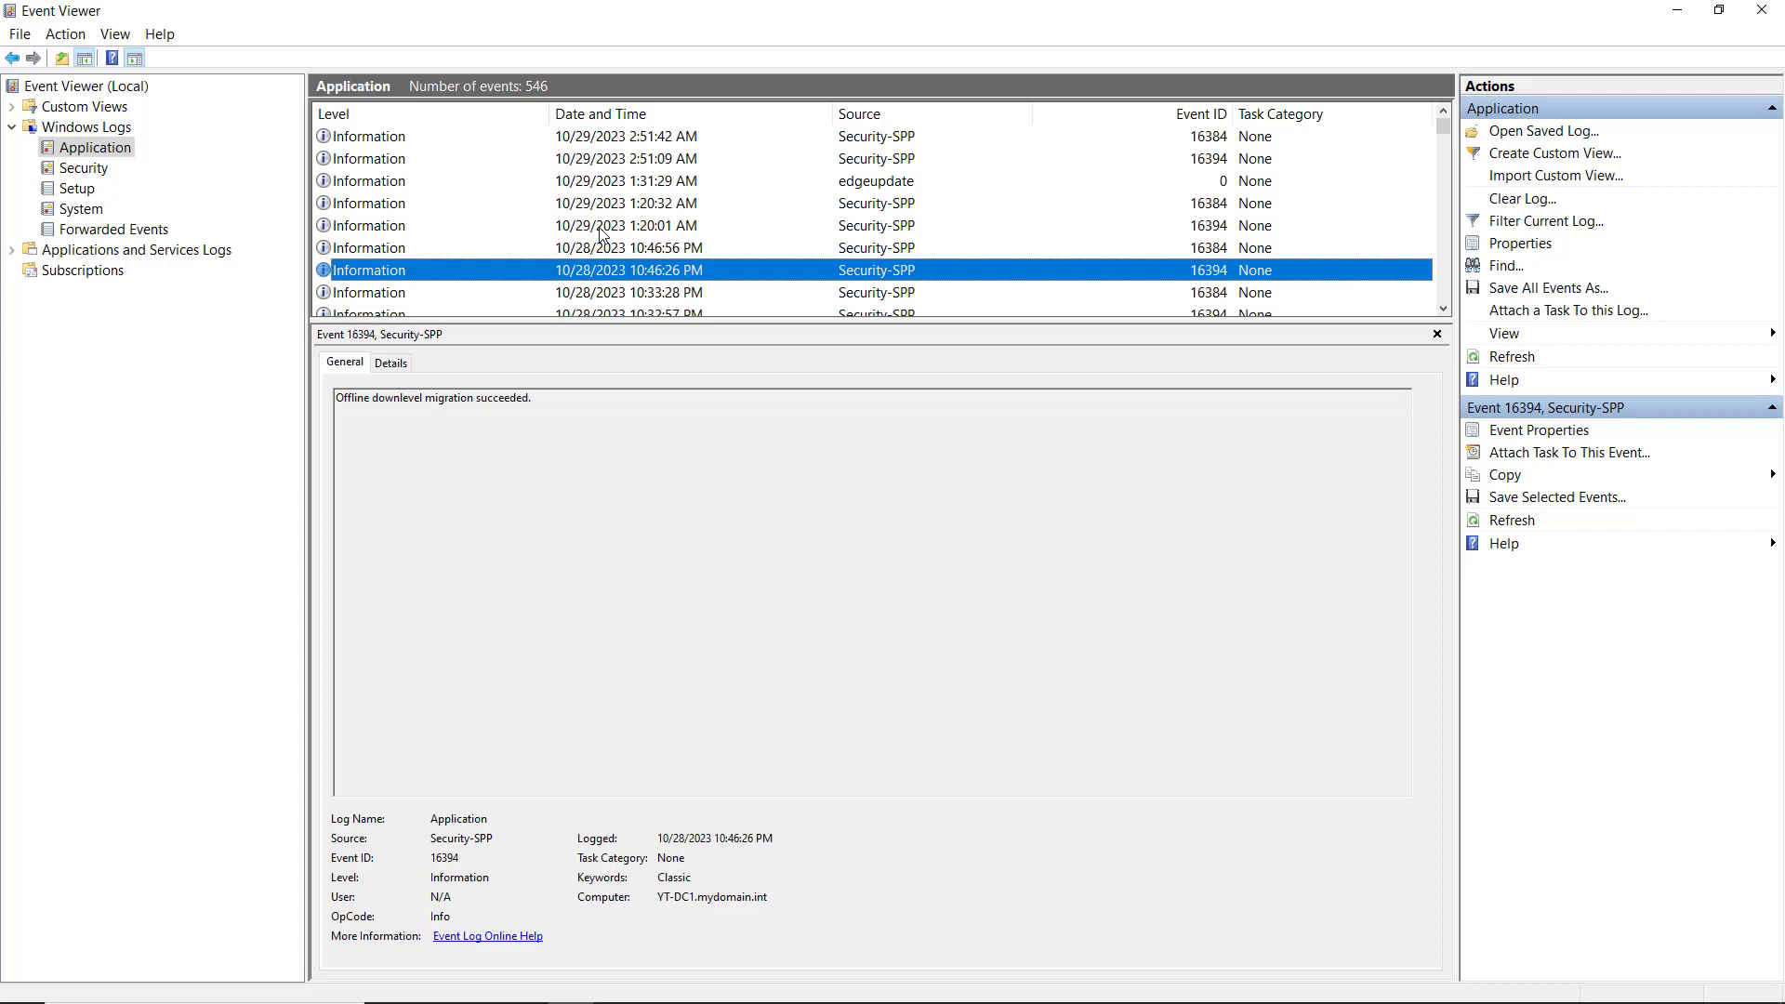
Sort Application events by level, then view errors 1014 and 8200 and Application Error 1000.
left_click(452, 125)
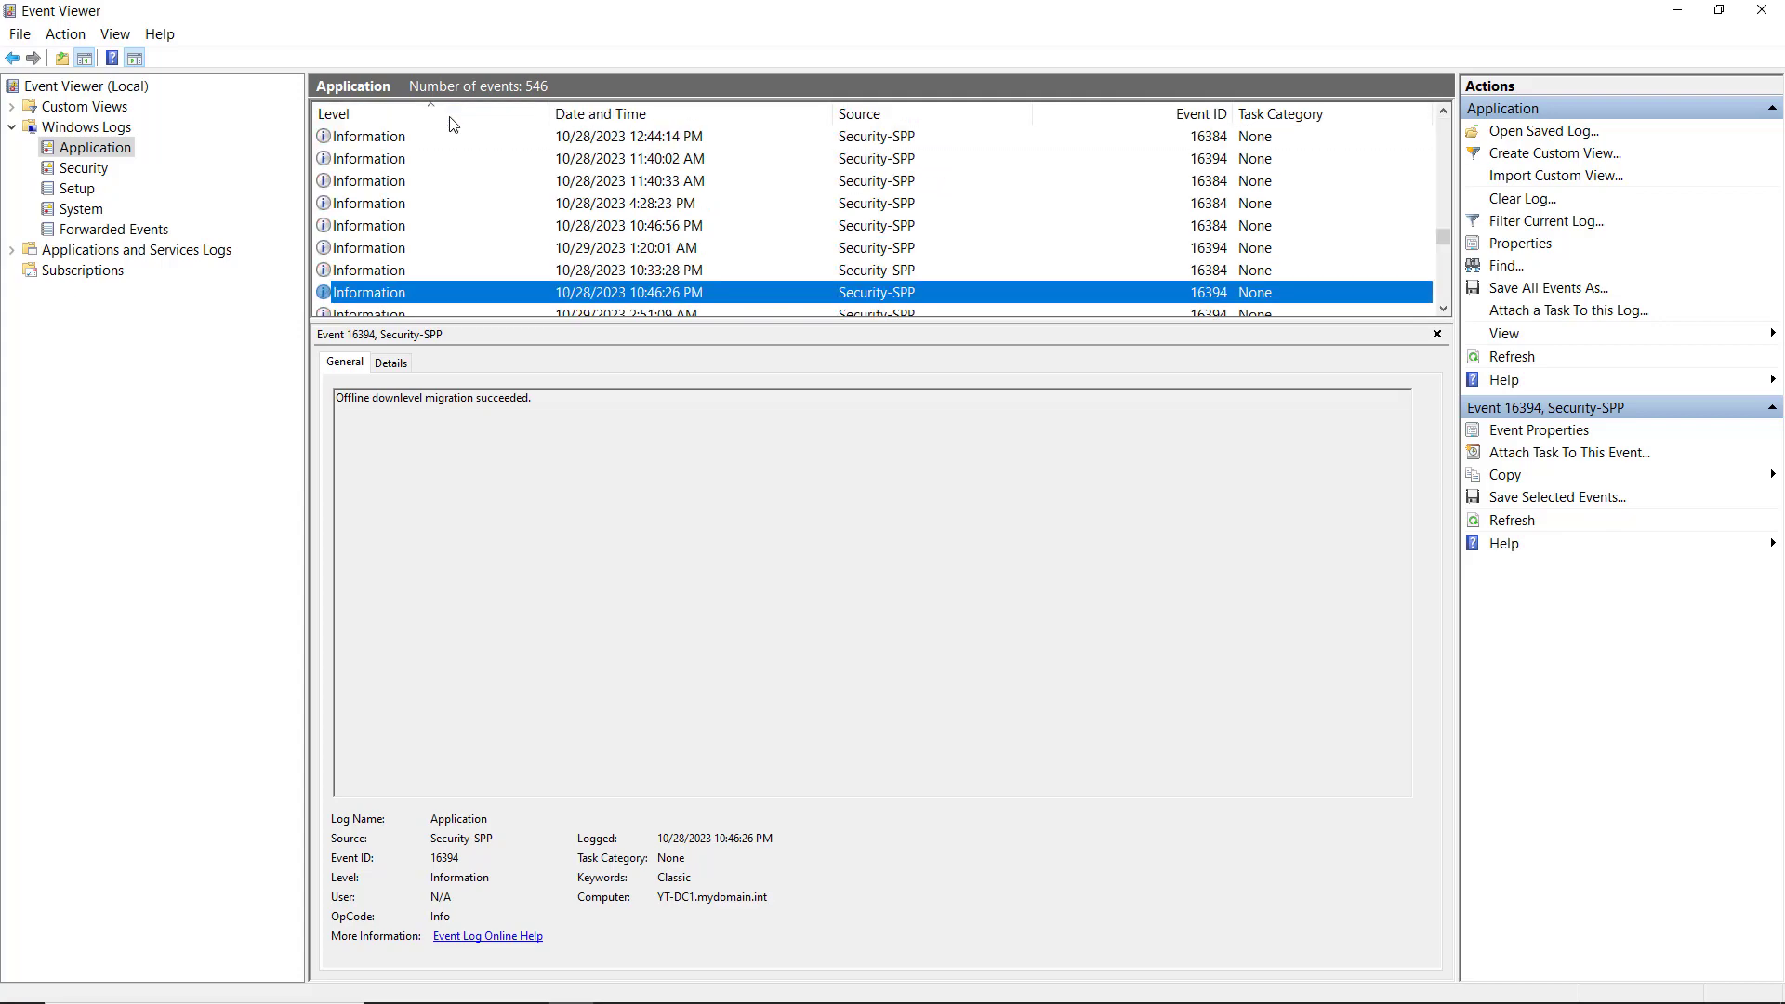
left_click_drag(1456, 247, 1459, 104)
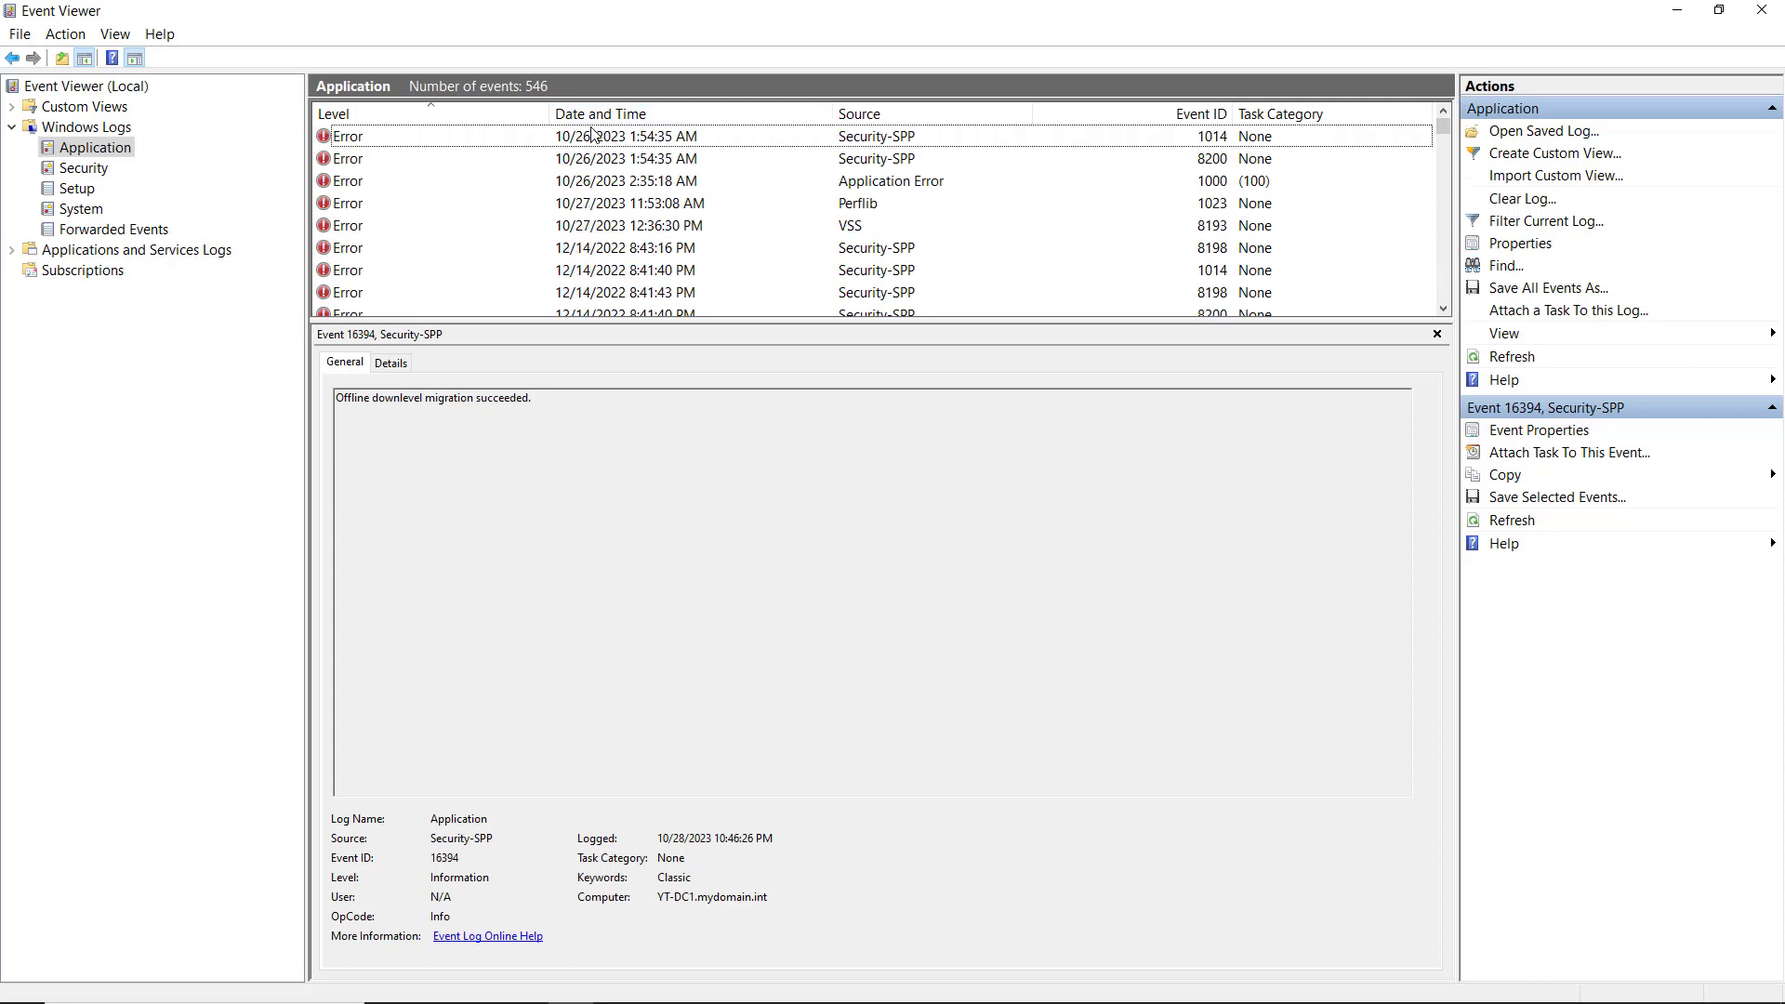
left_click(558, 138)
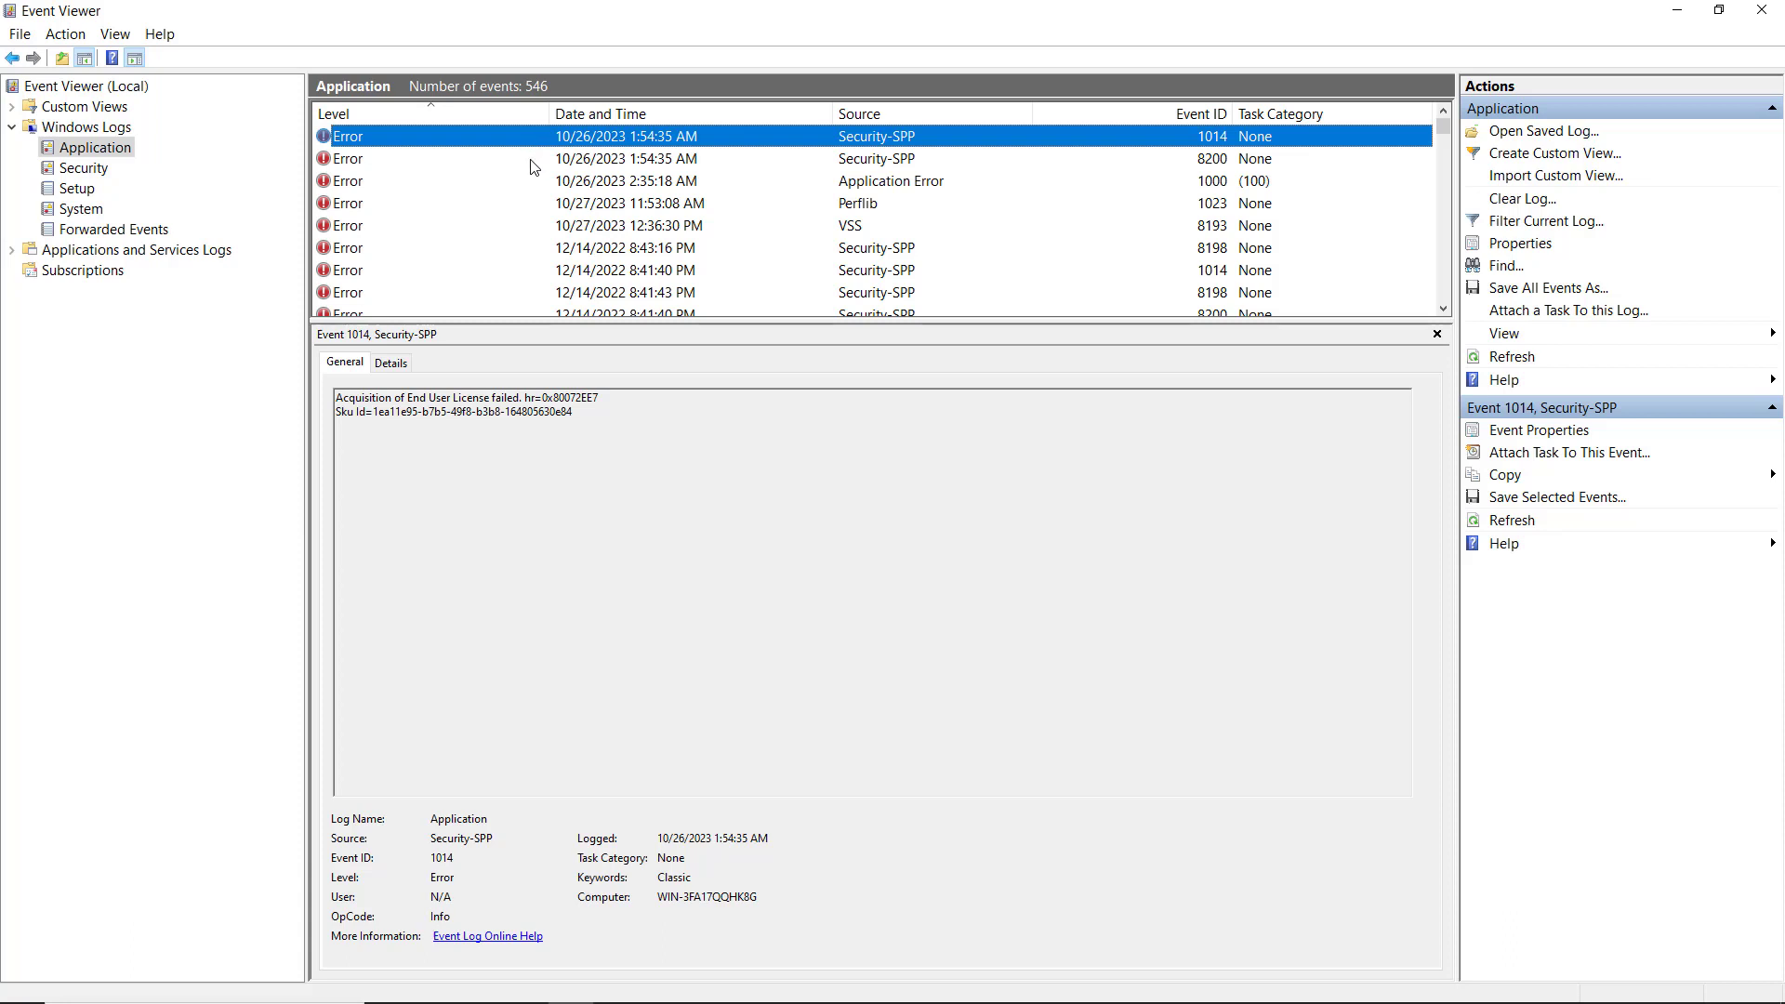
left_click(534, 167)
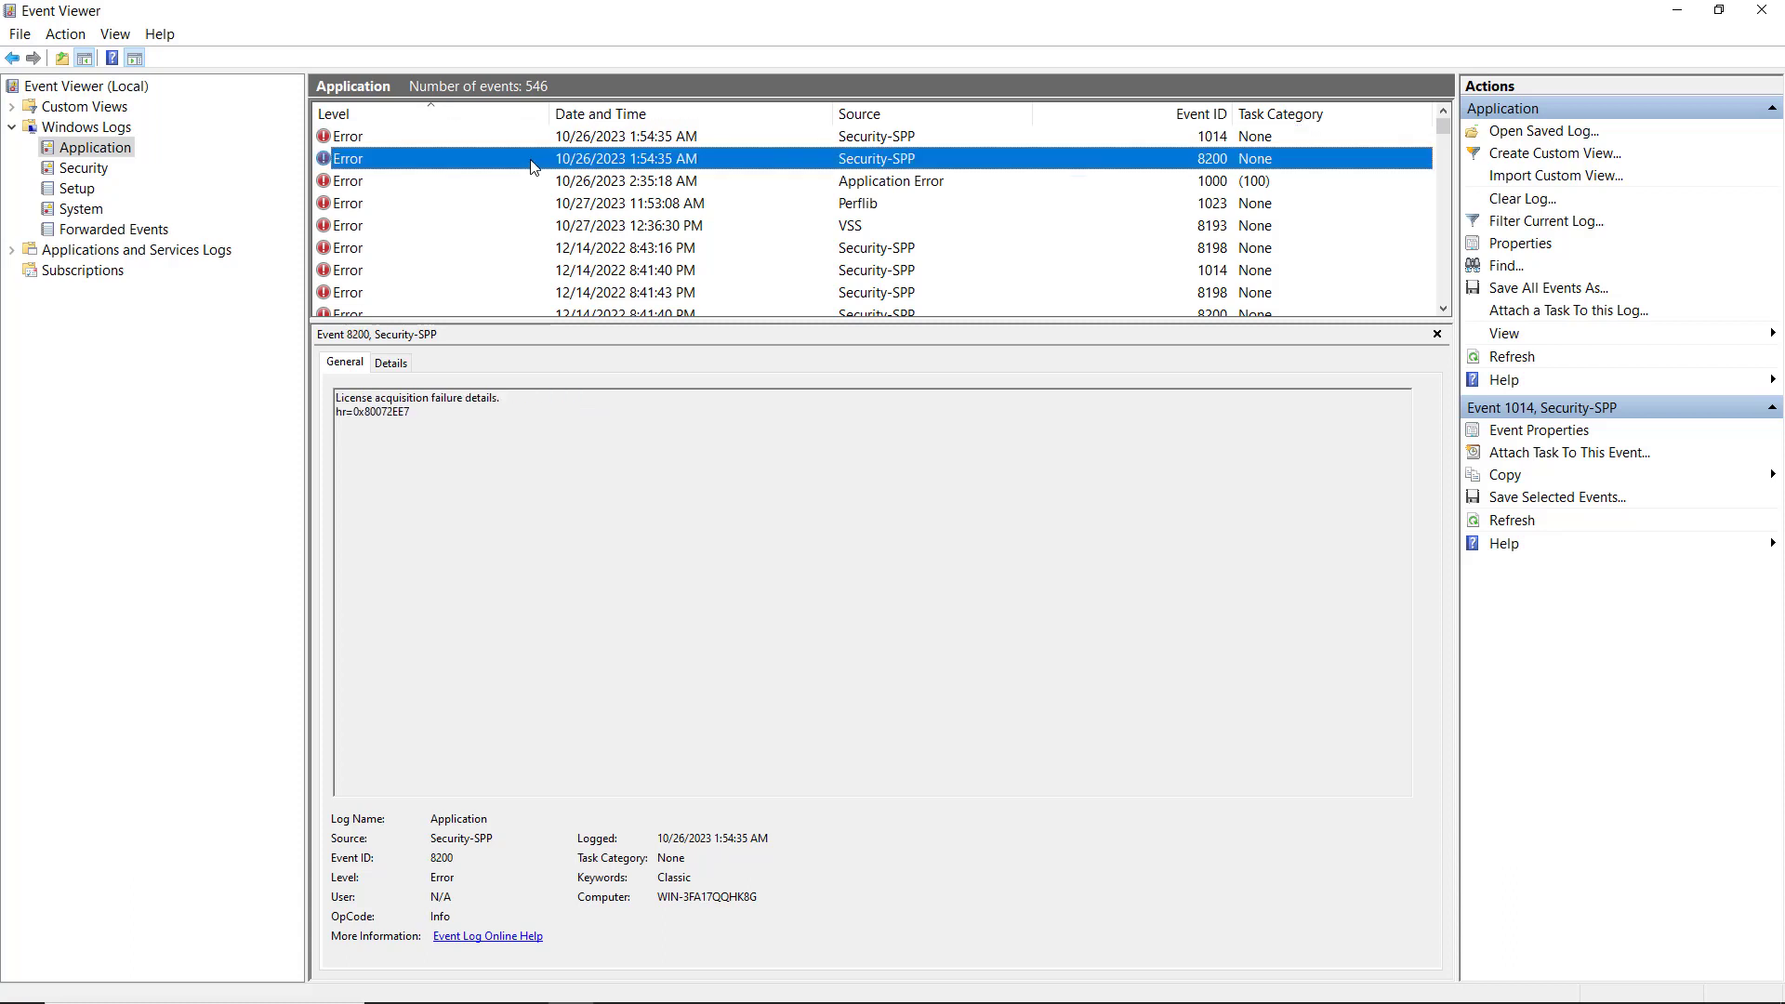
key("Down")
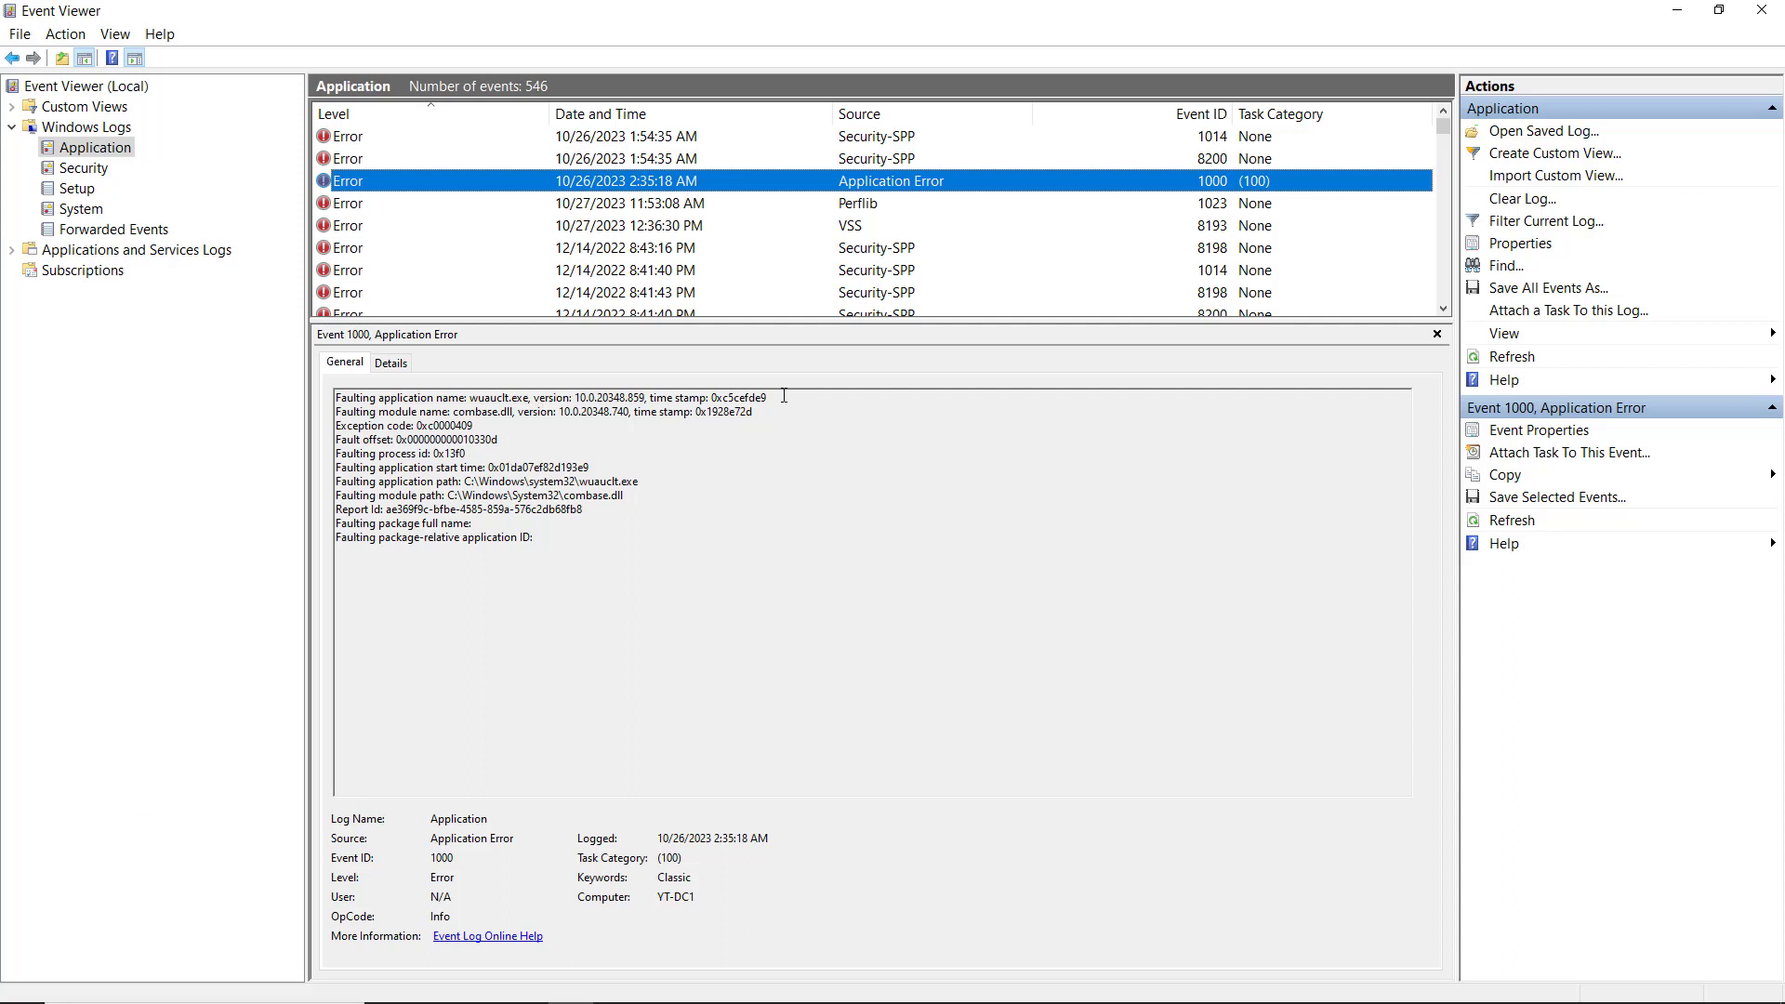
left_click_drag(785, 397, 333, 398)
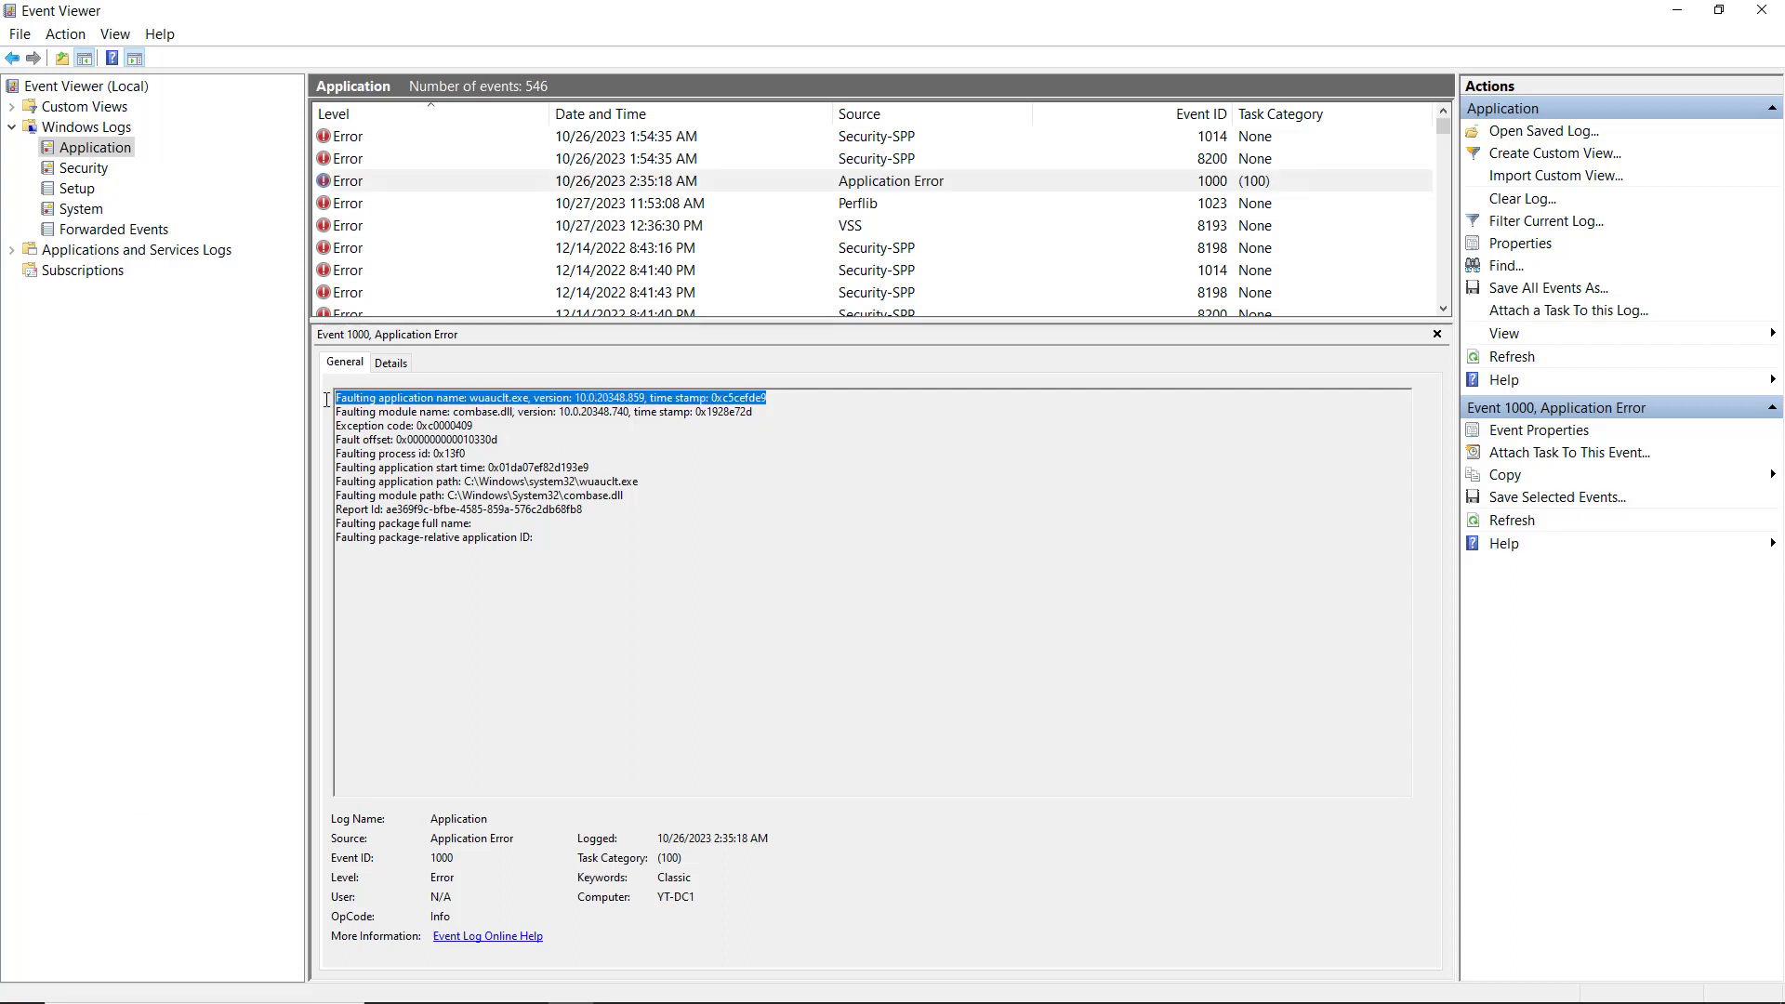
left_click(592, 438)
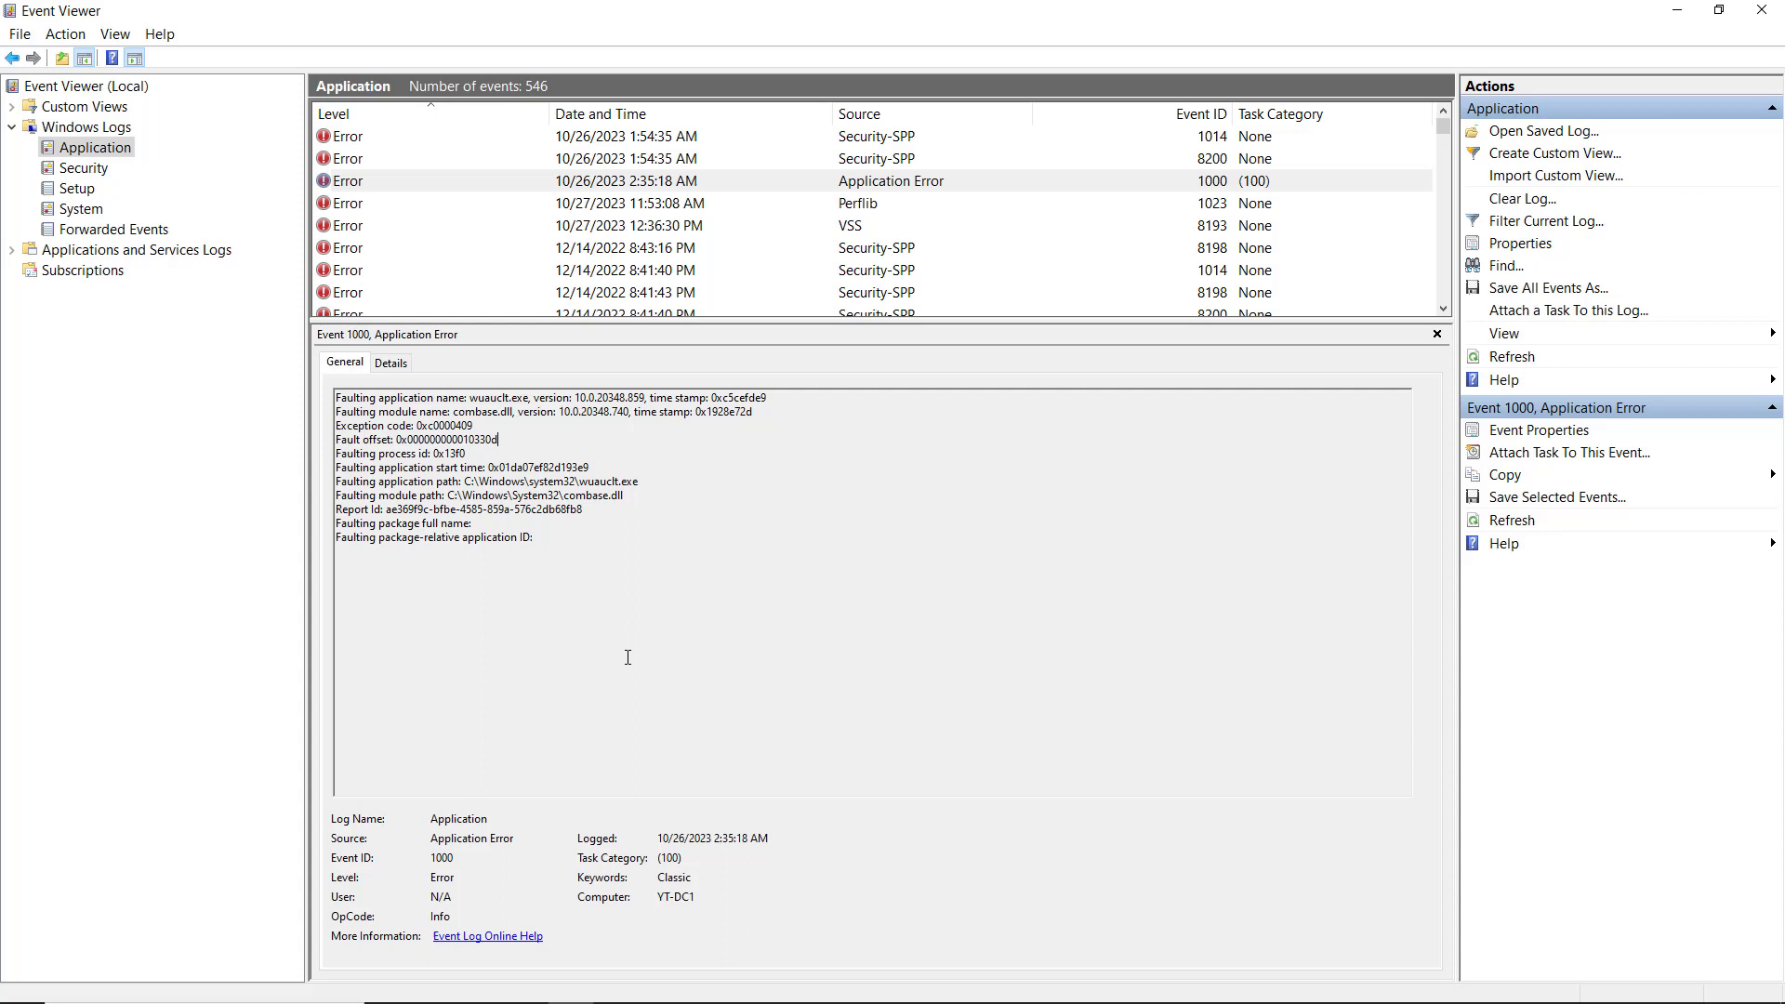
Show event 1000 in Friendly View with System expanded, scrolling down to its EventData values.
left_click(392, 363)
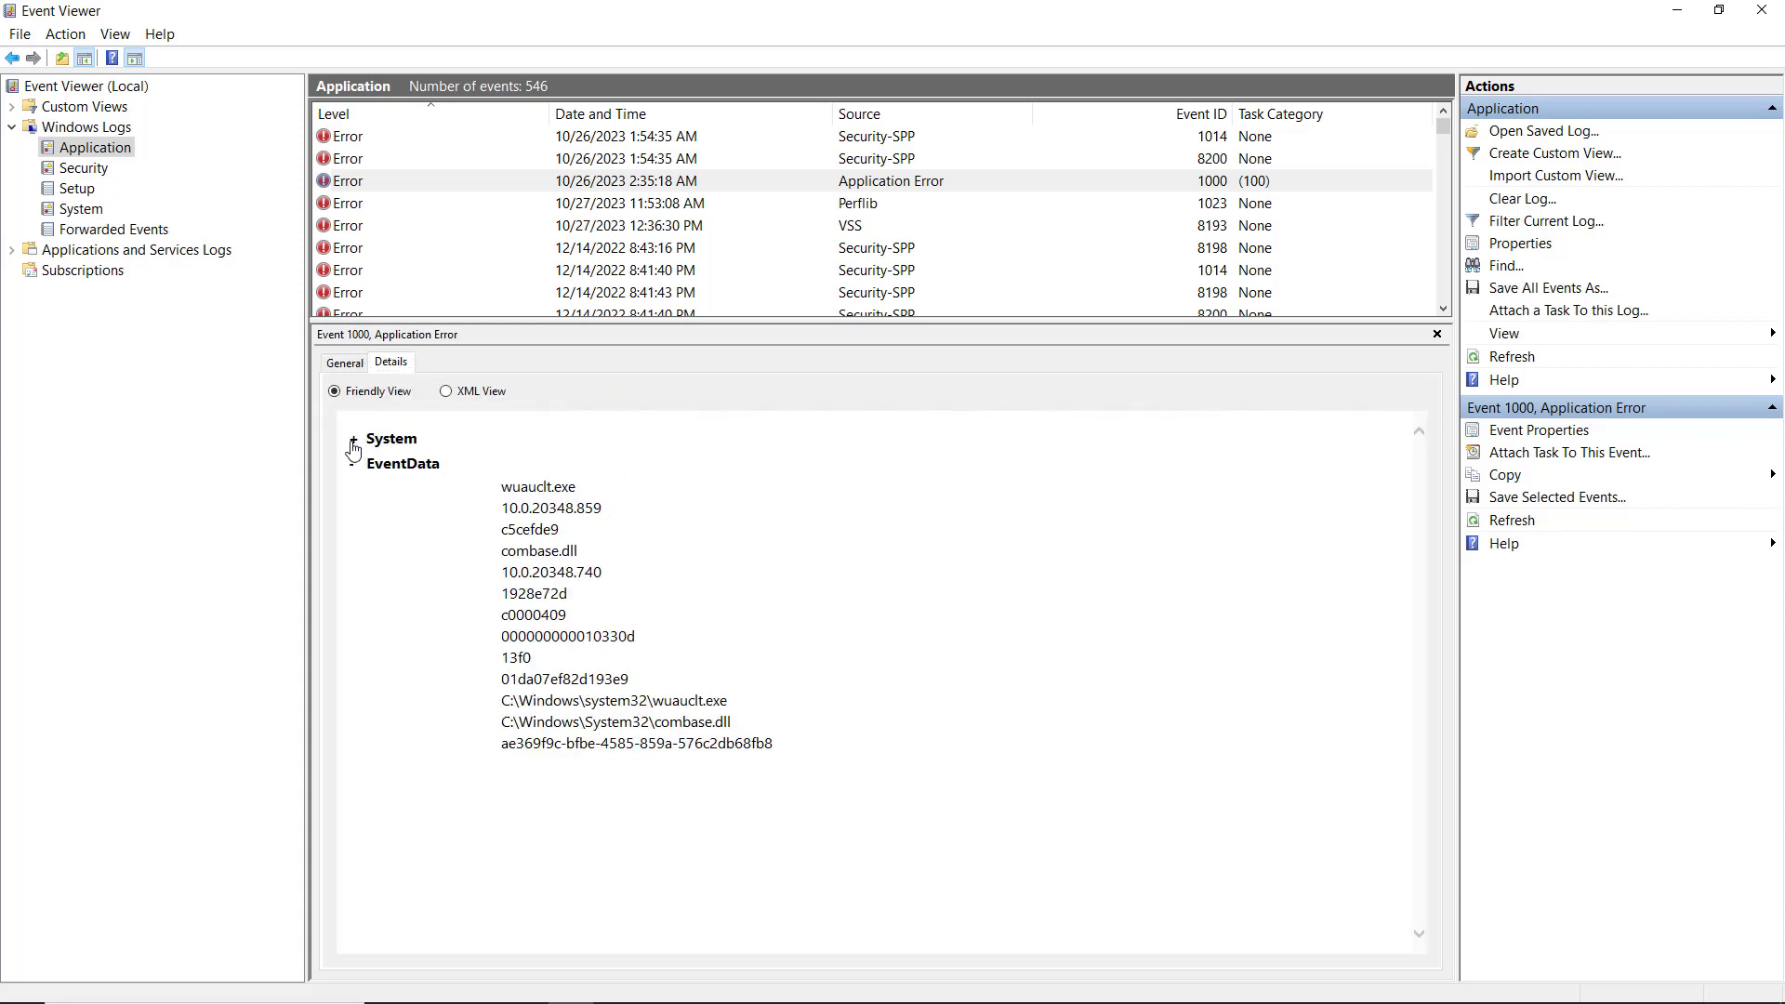
left_click(353, 439)
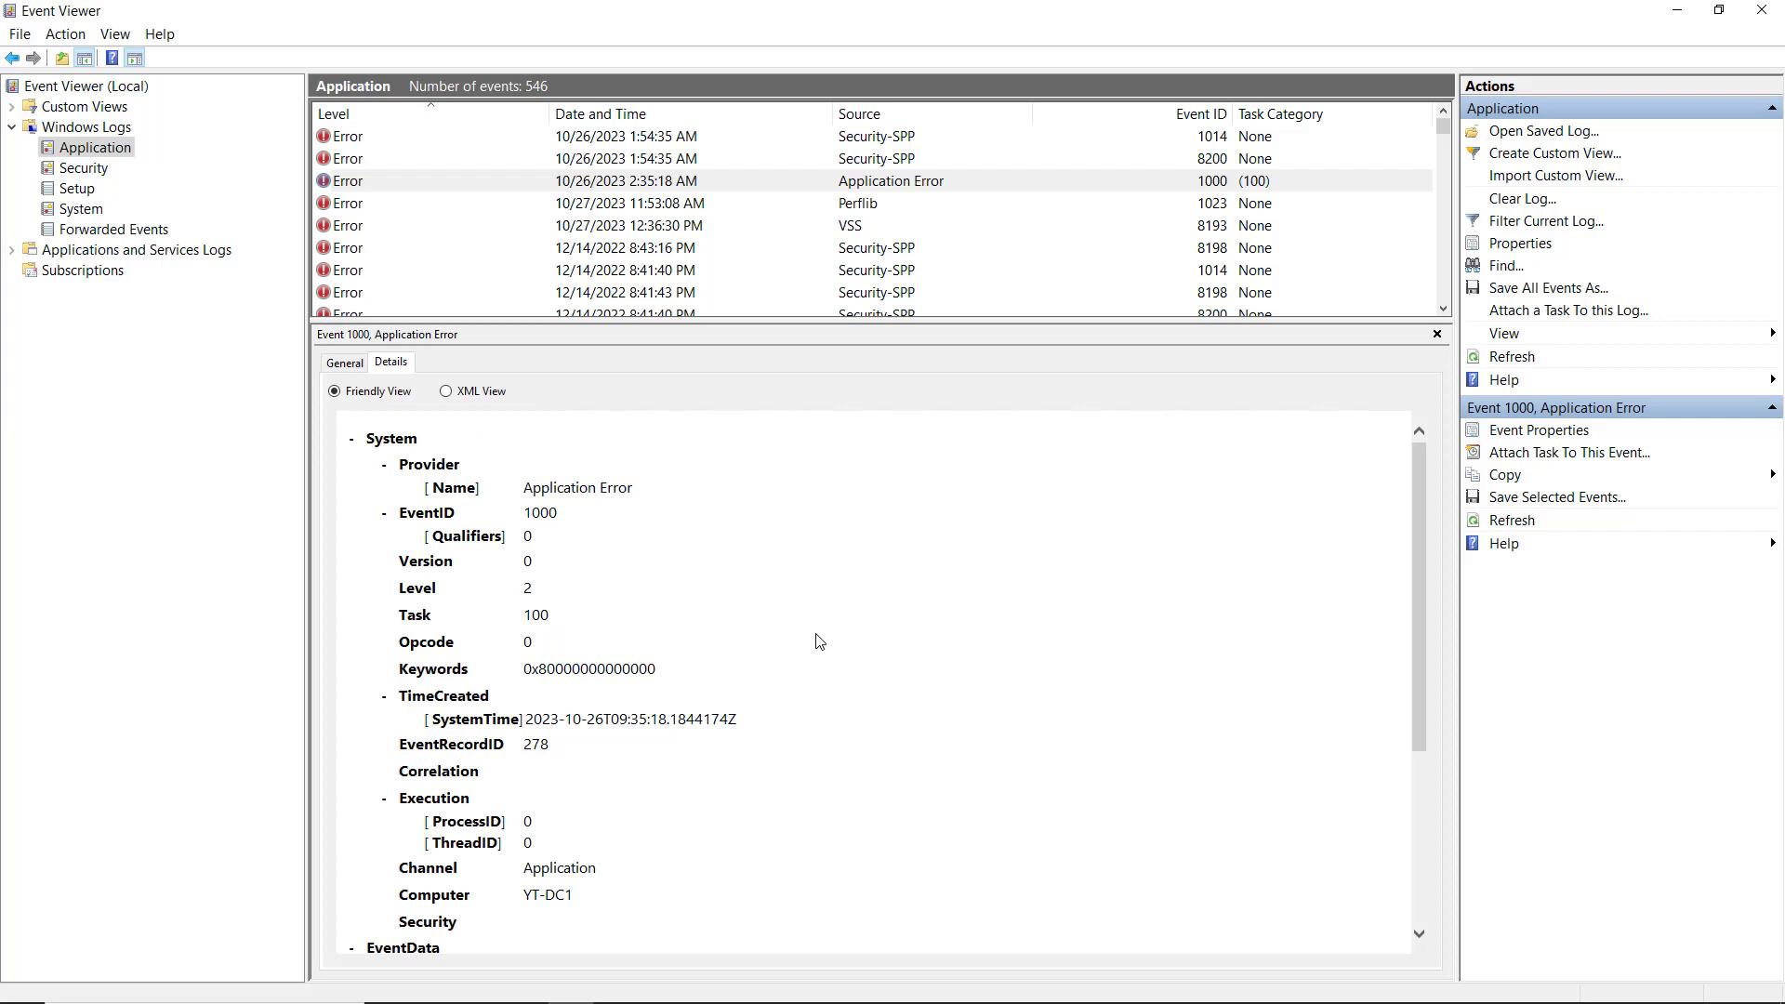
scroll(819, 641, "down", 3)
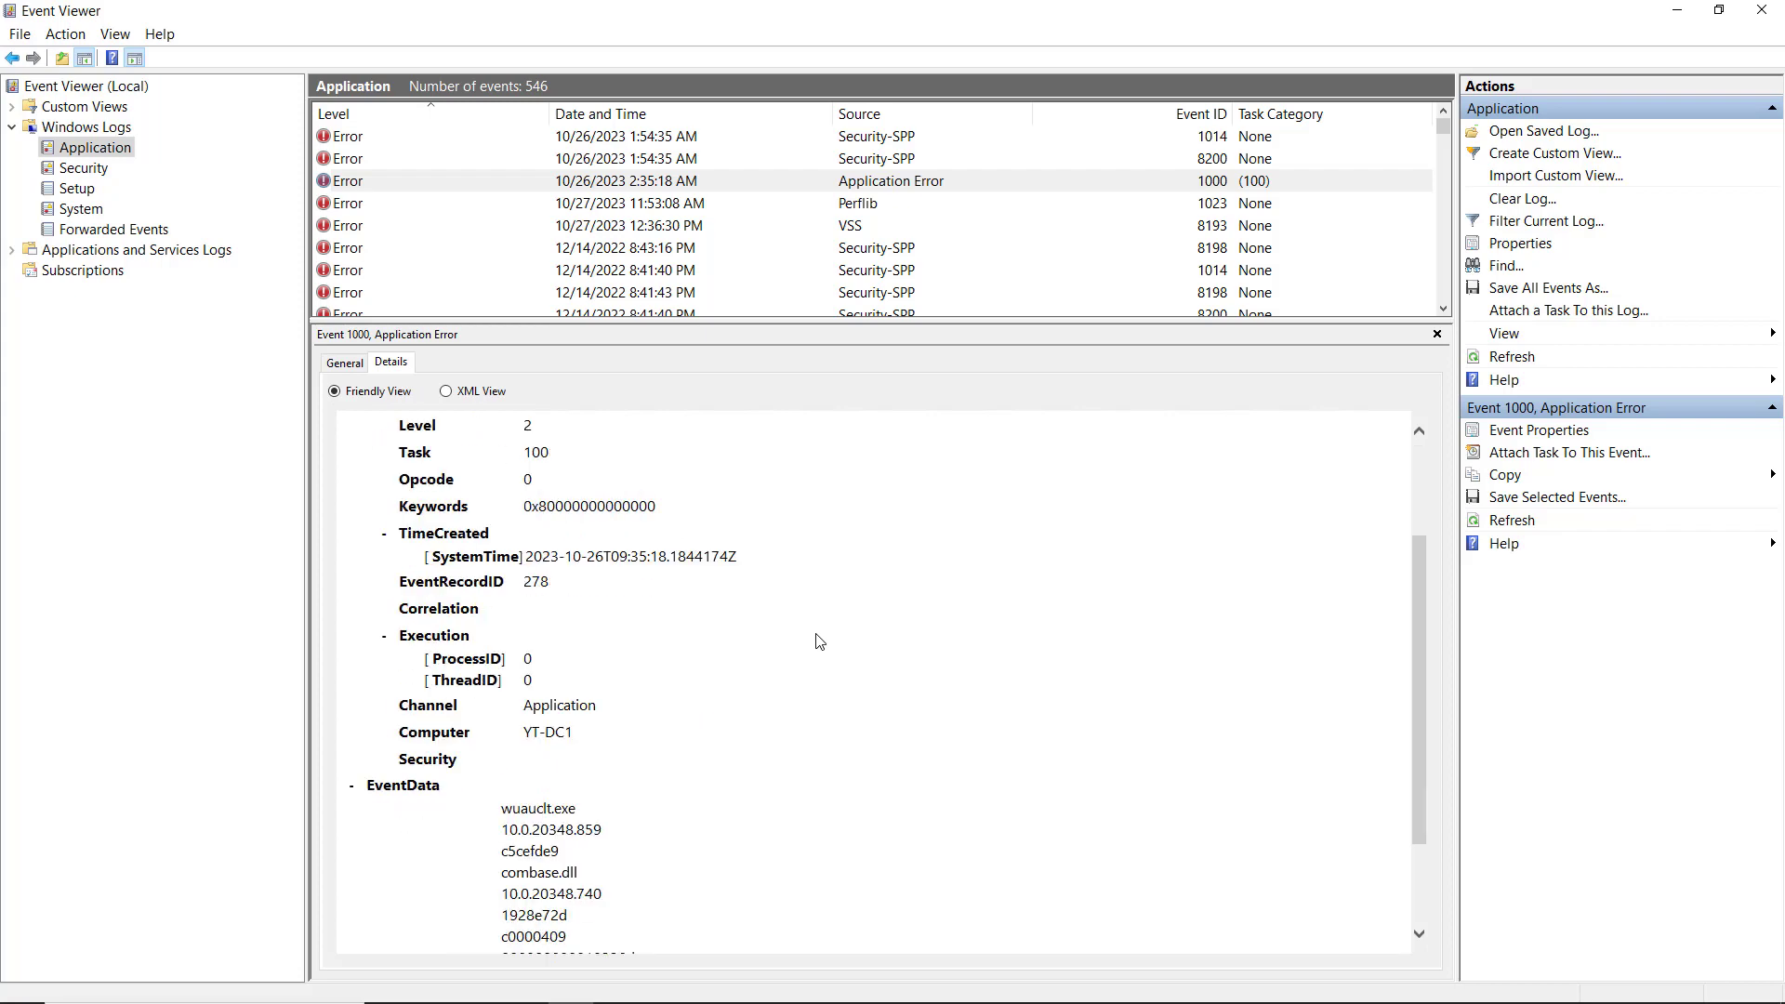
scroll(819, 641, "down", 3)
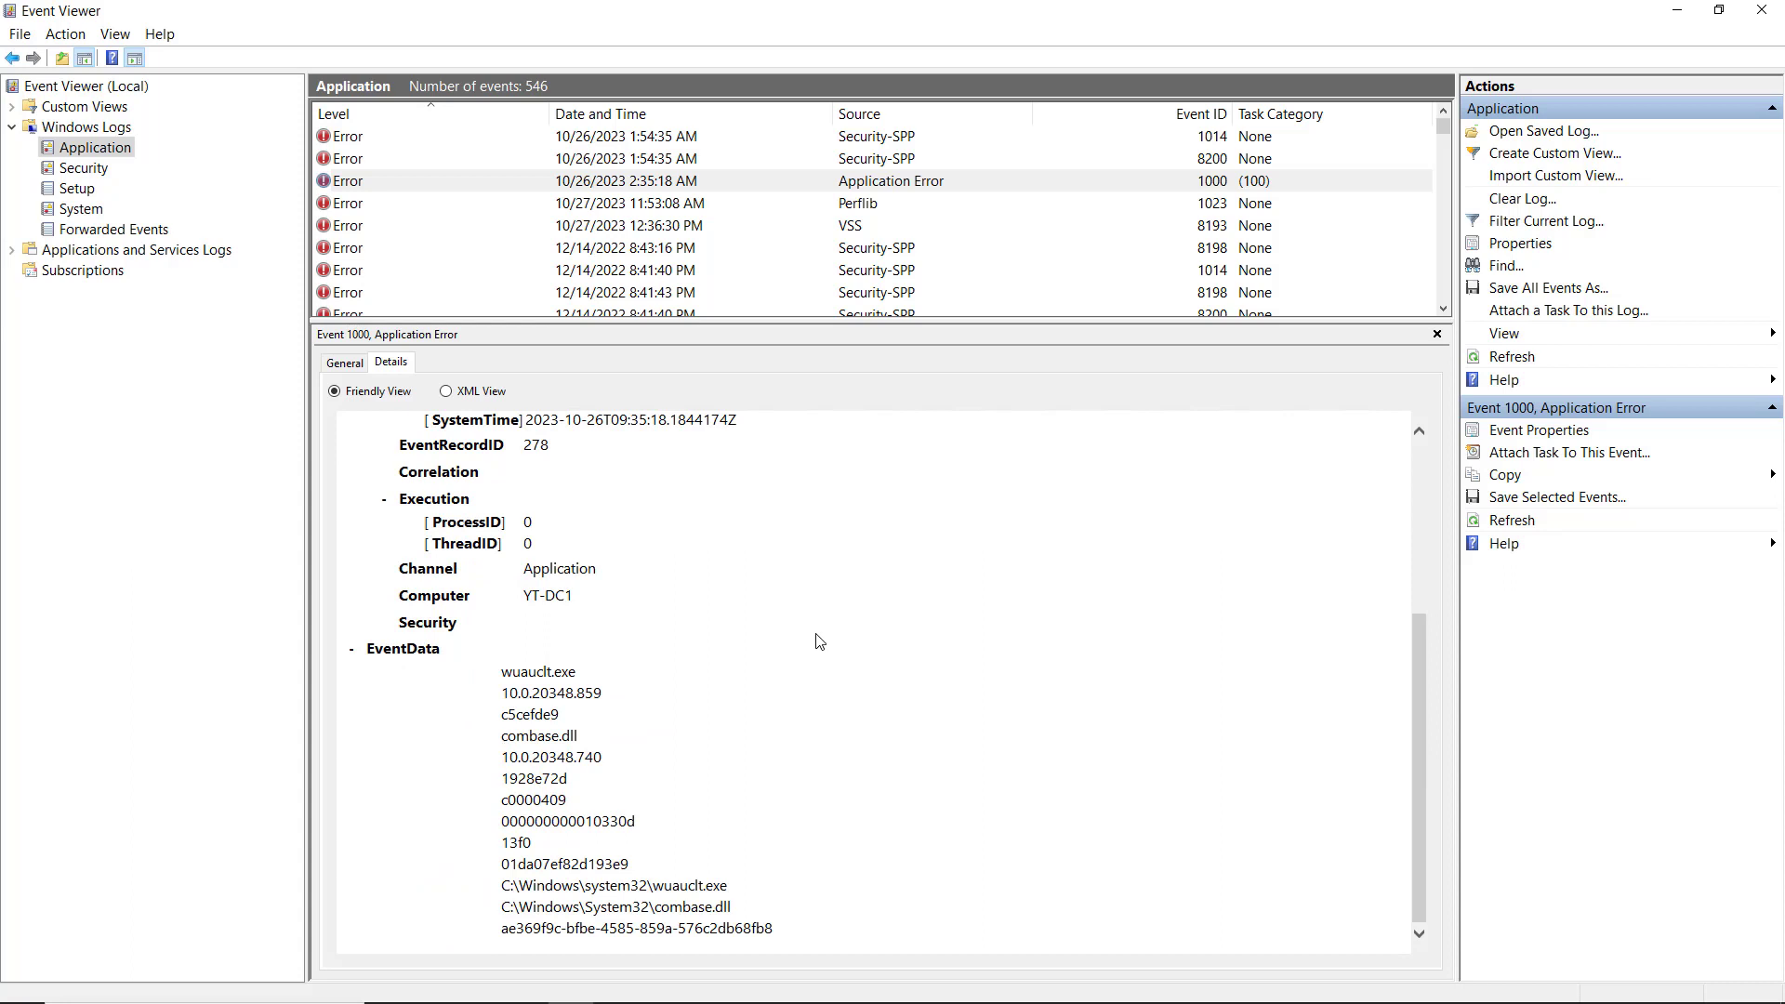
Browse the Warning events in General view down to the 3:37:40 AM WMI event 63.
scroll(707, 279, "down", 5)
scroll(706, 279, "up", 2)
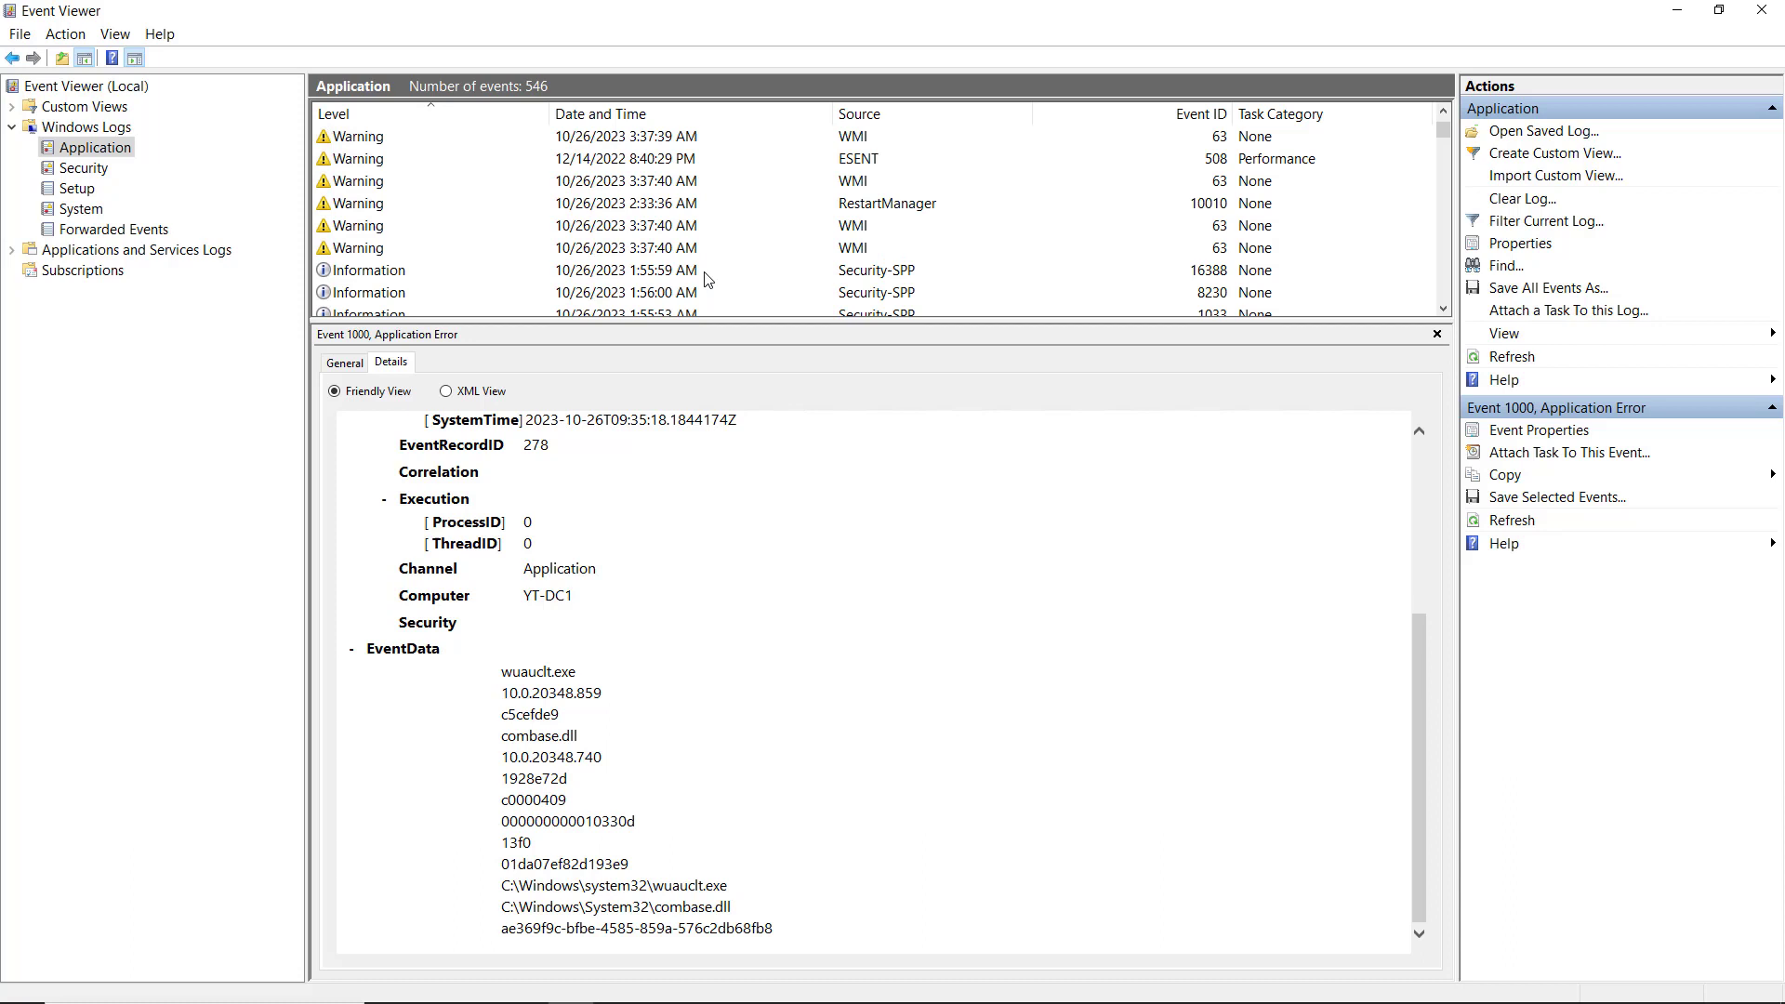
scroll(706, 279, "up", 1)
left_click(595, 164)
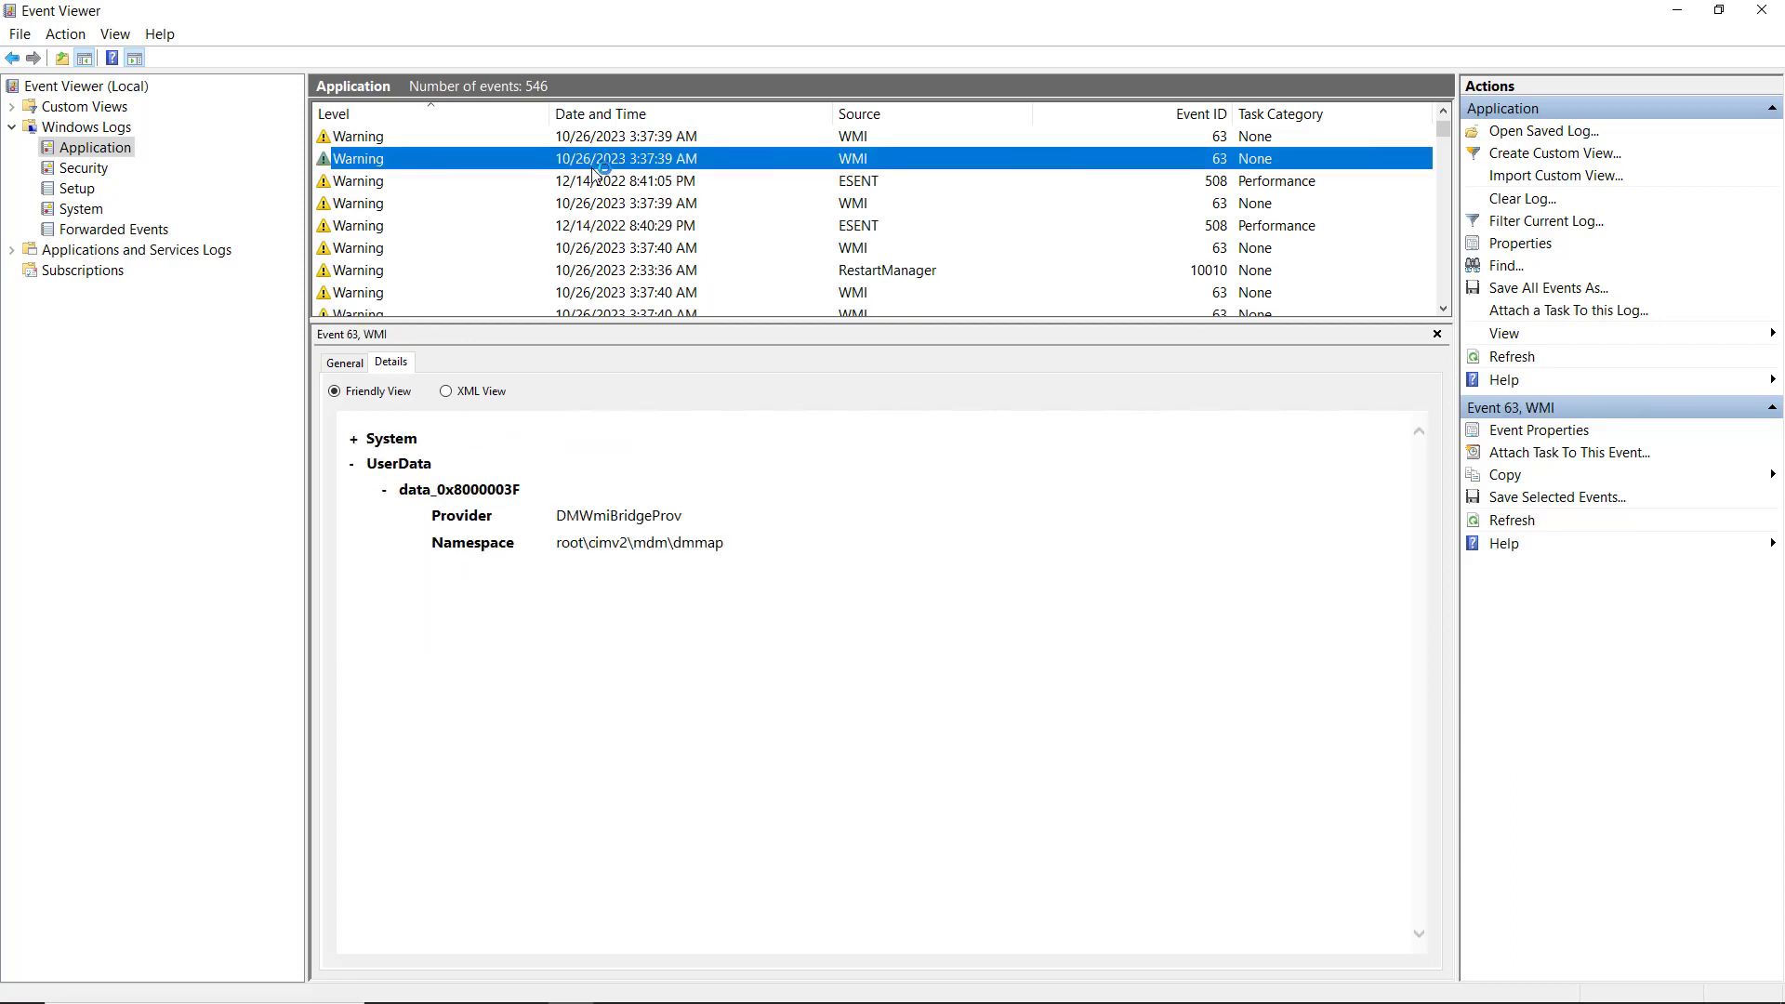
left_click(358, 362)
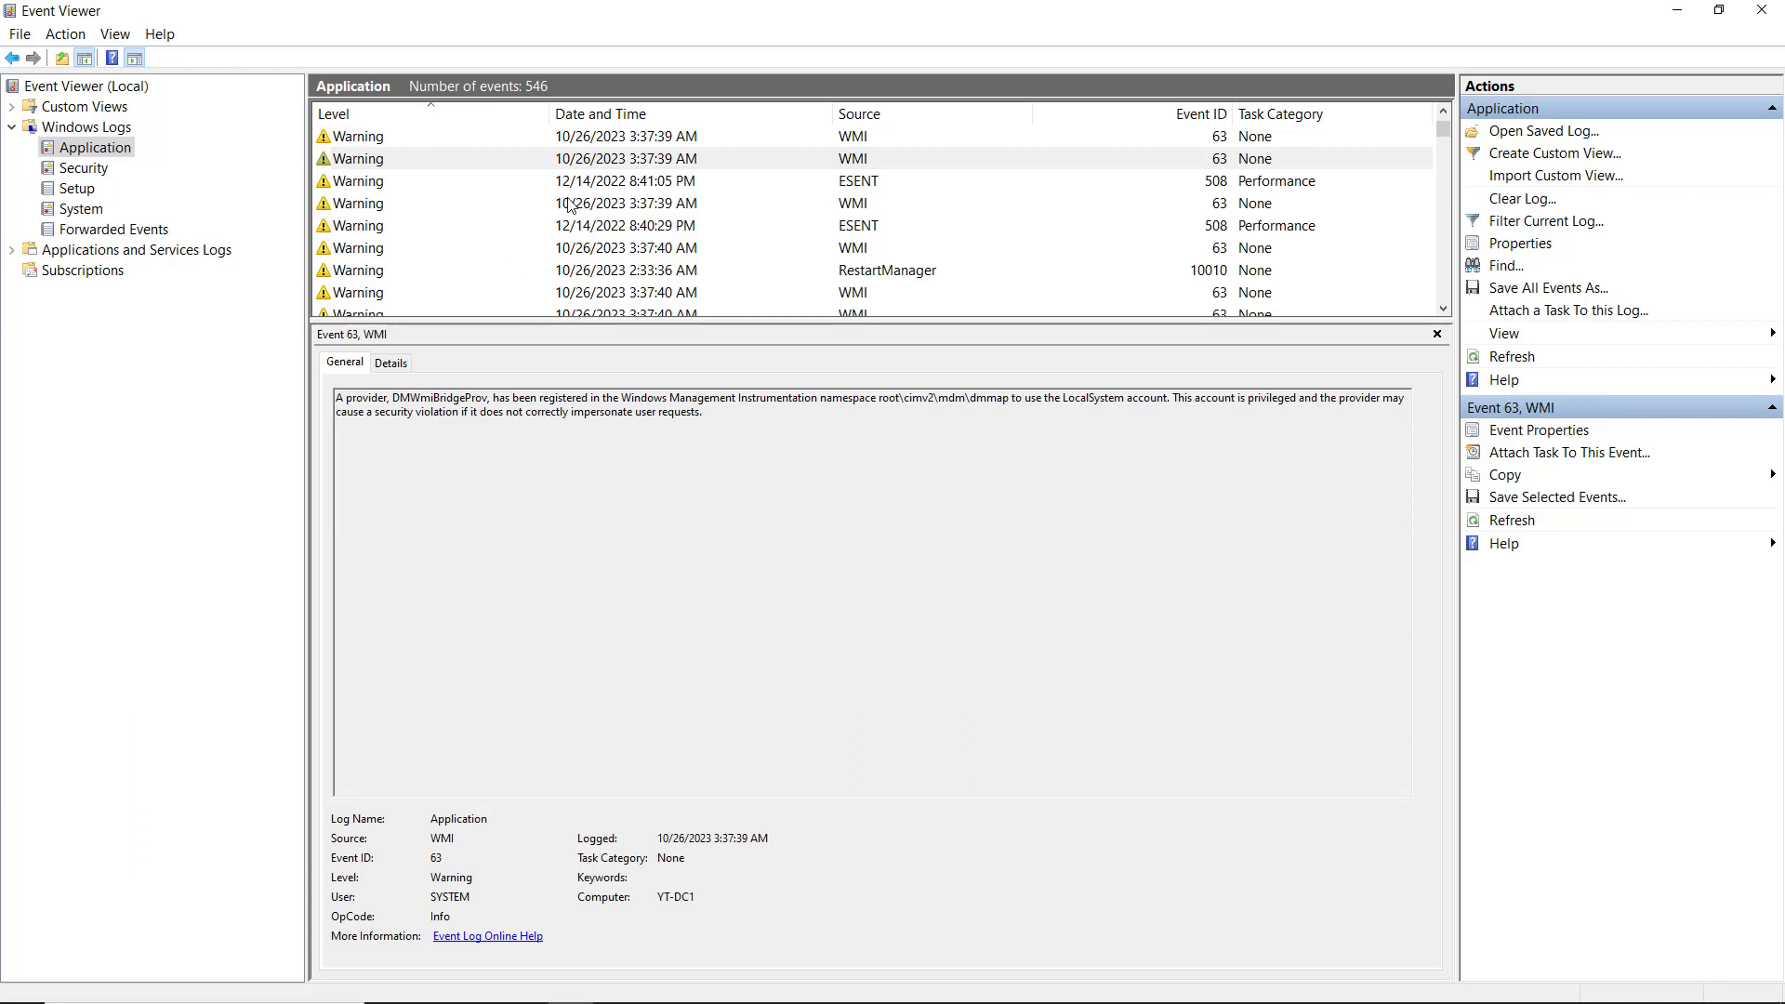
left_click(620, 183)
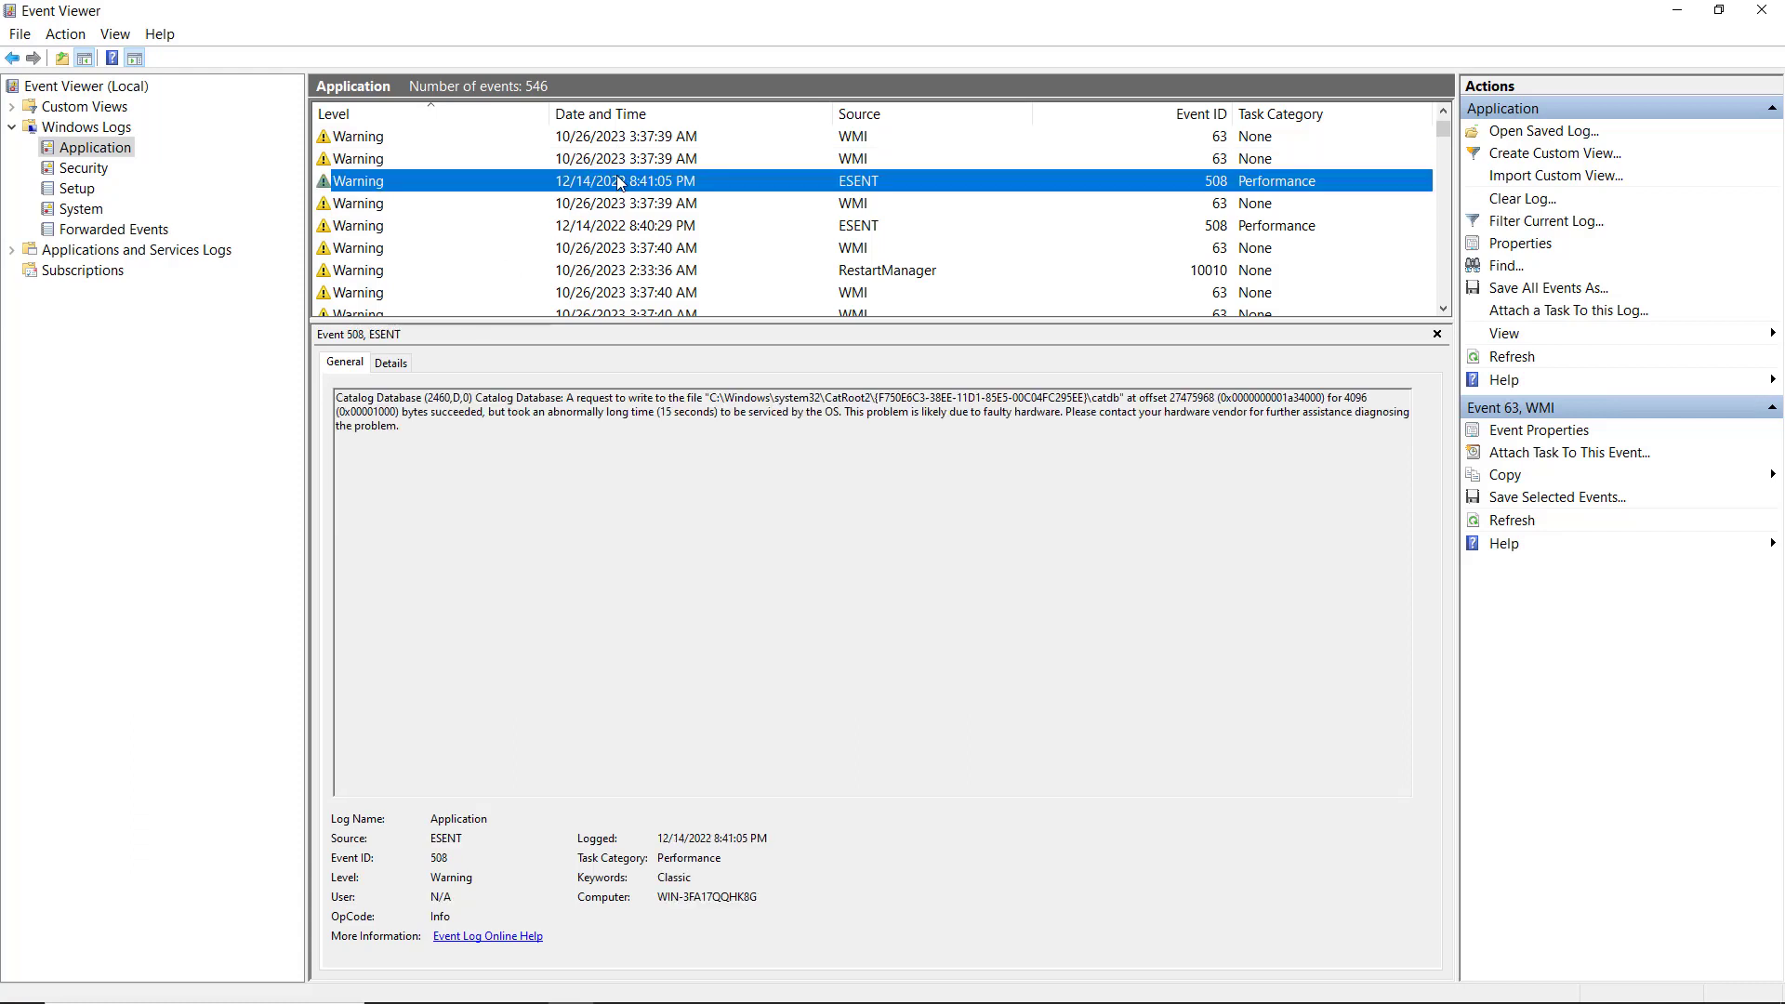
key("Down")
key("Down")
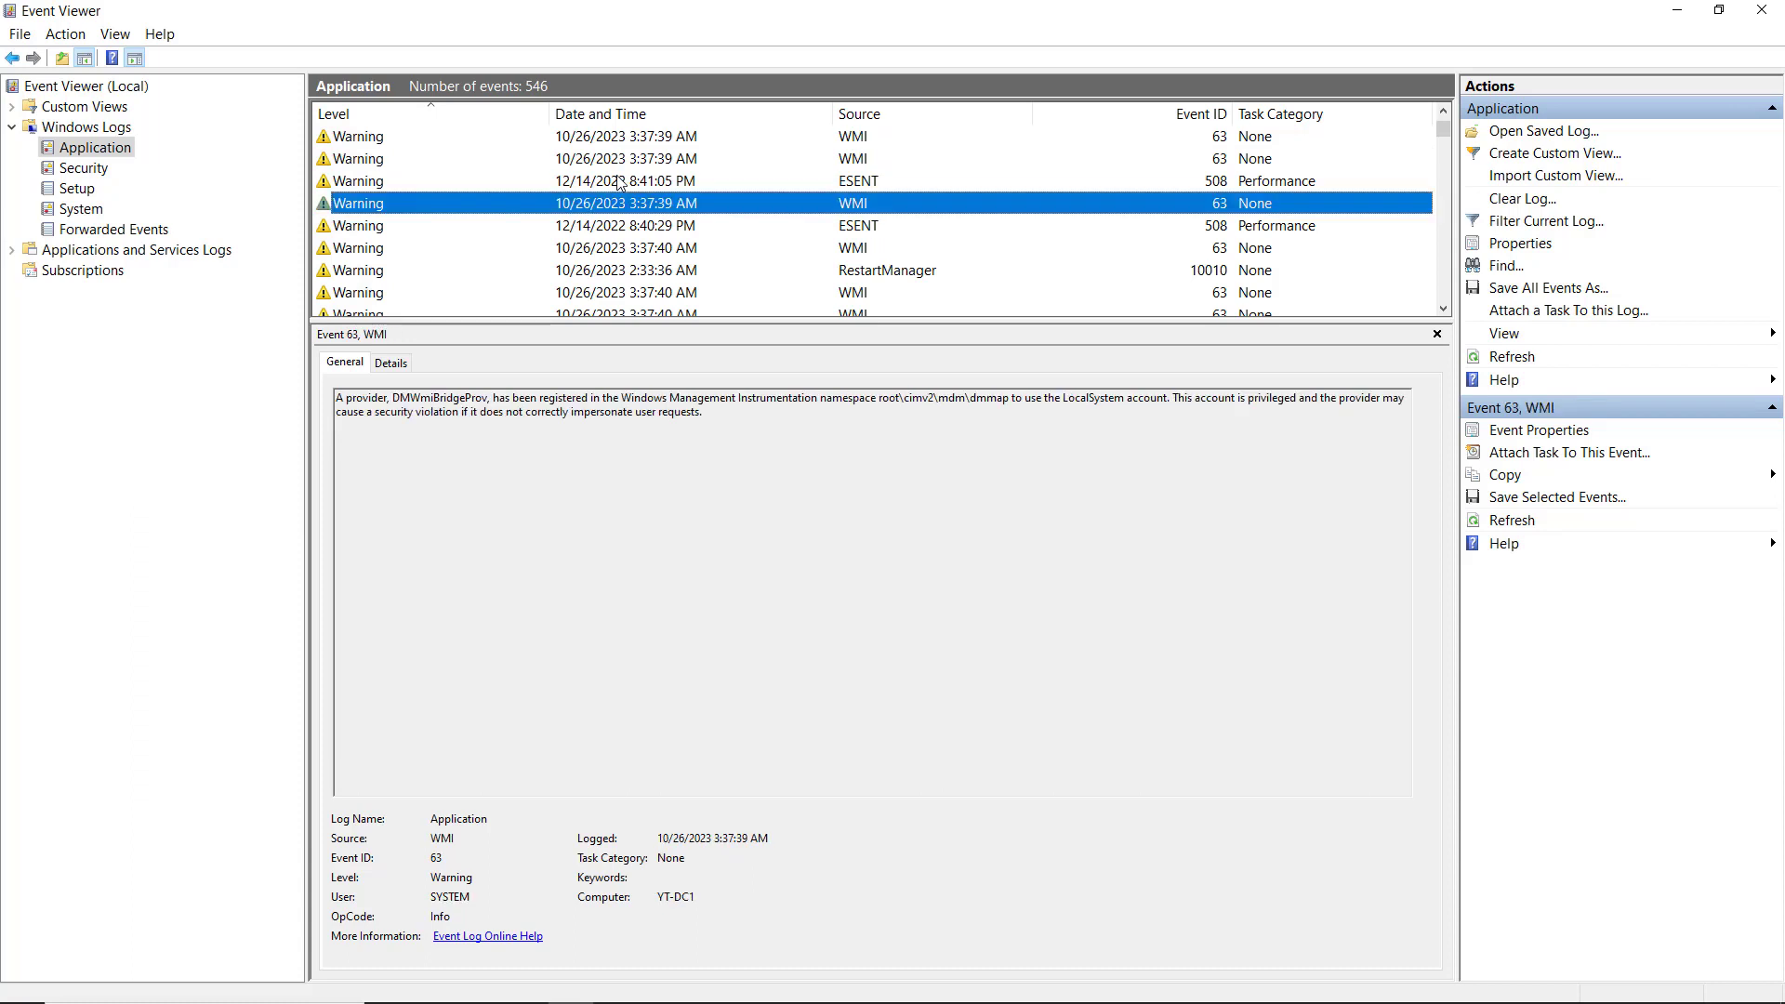
key("Down")
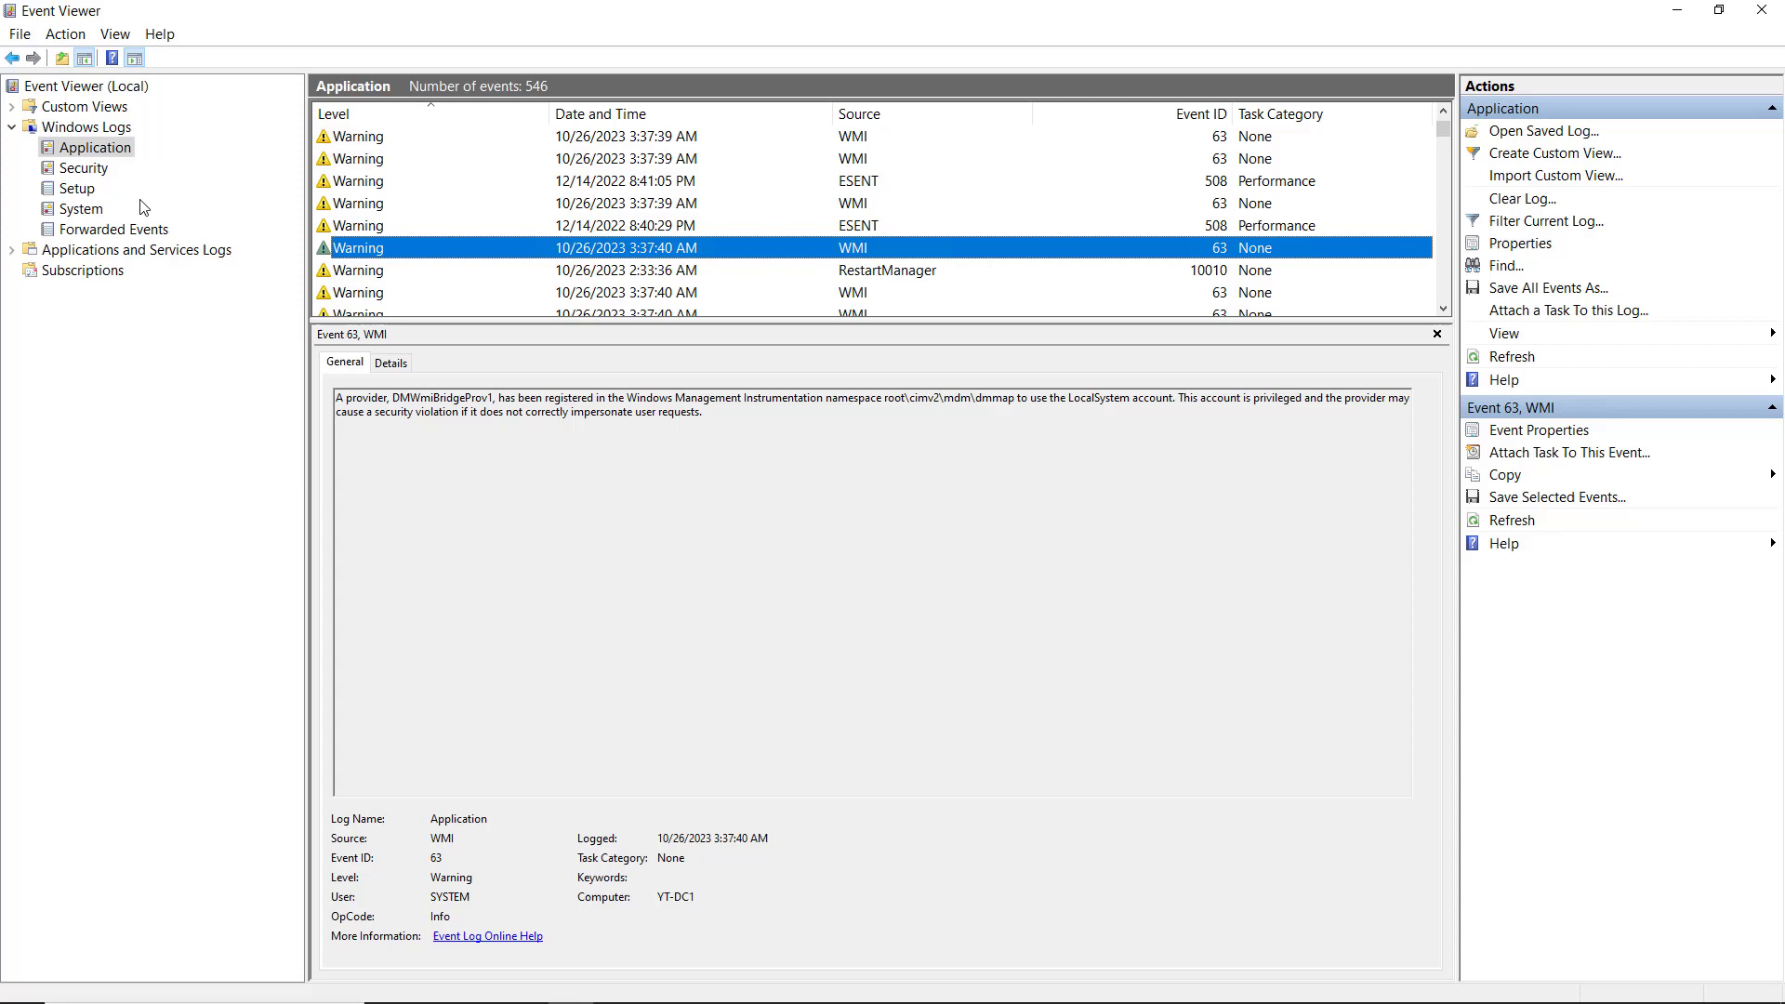
Sort the System log by level and step from DistributedCOM 10010 to Critical Kernel-Power 41.
left_click(83, 213)
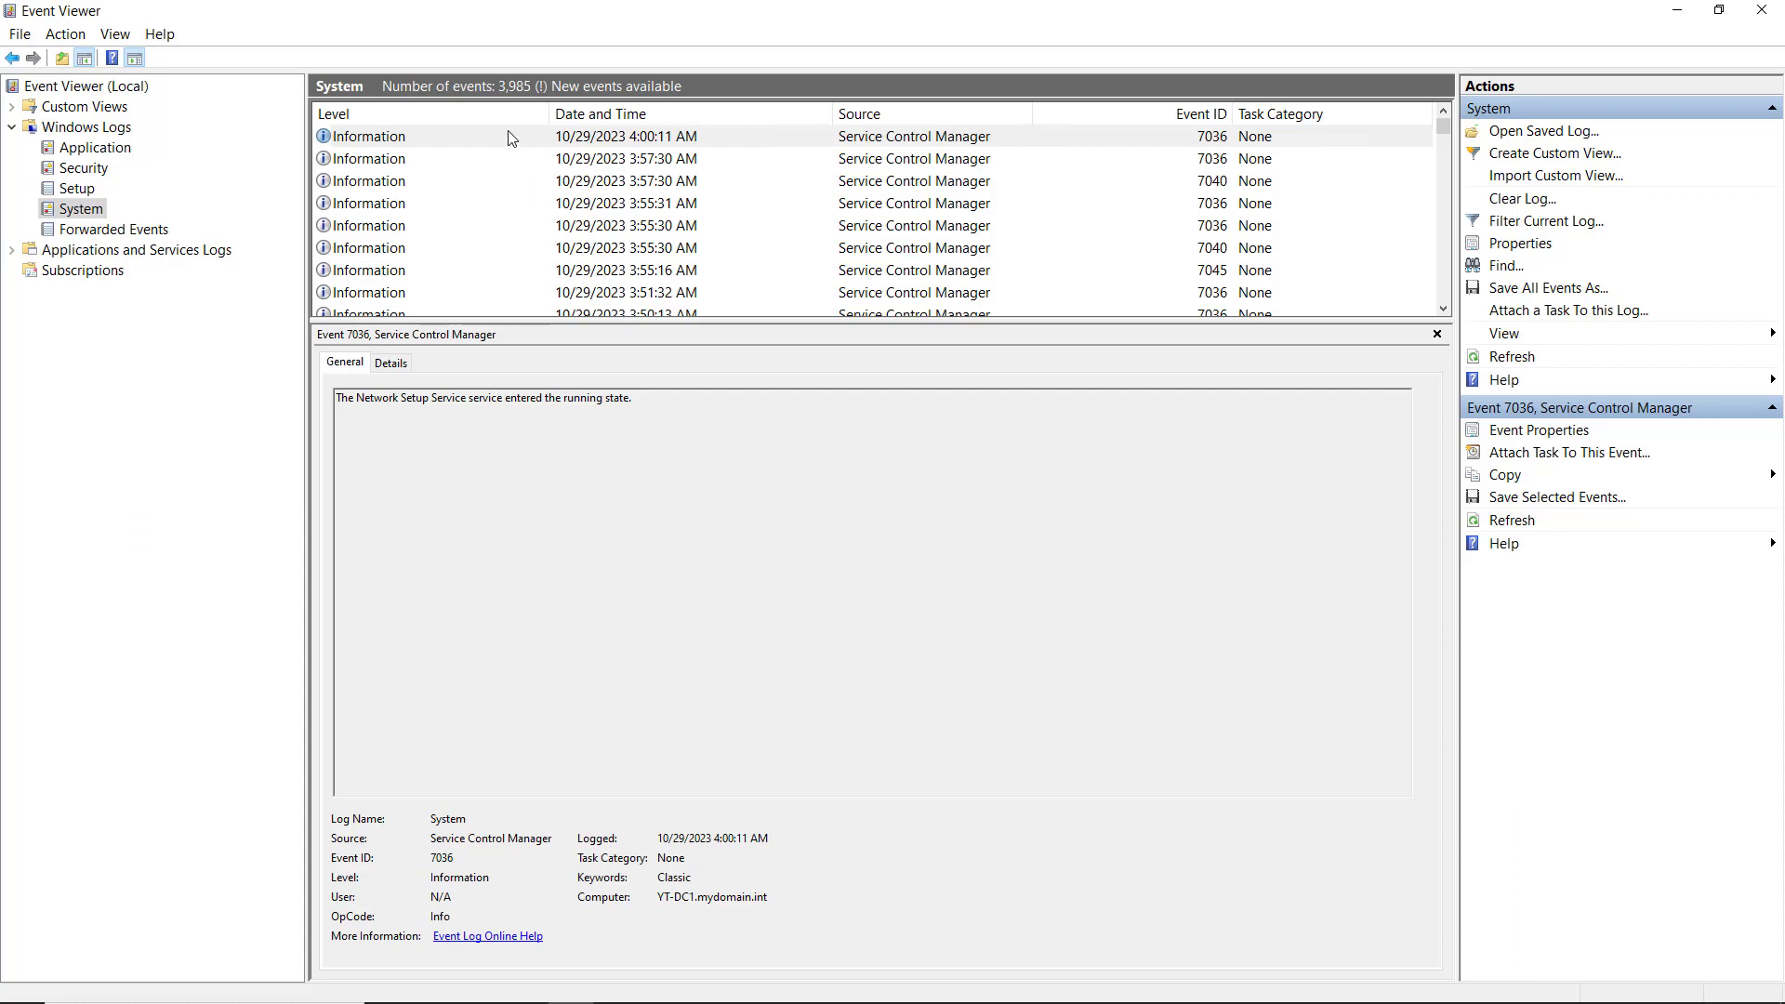
left_click(447, 114)
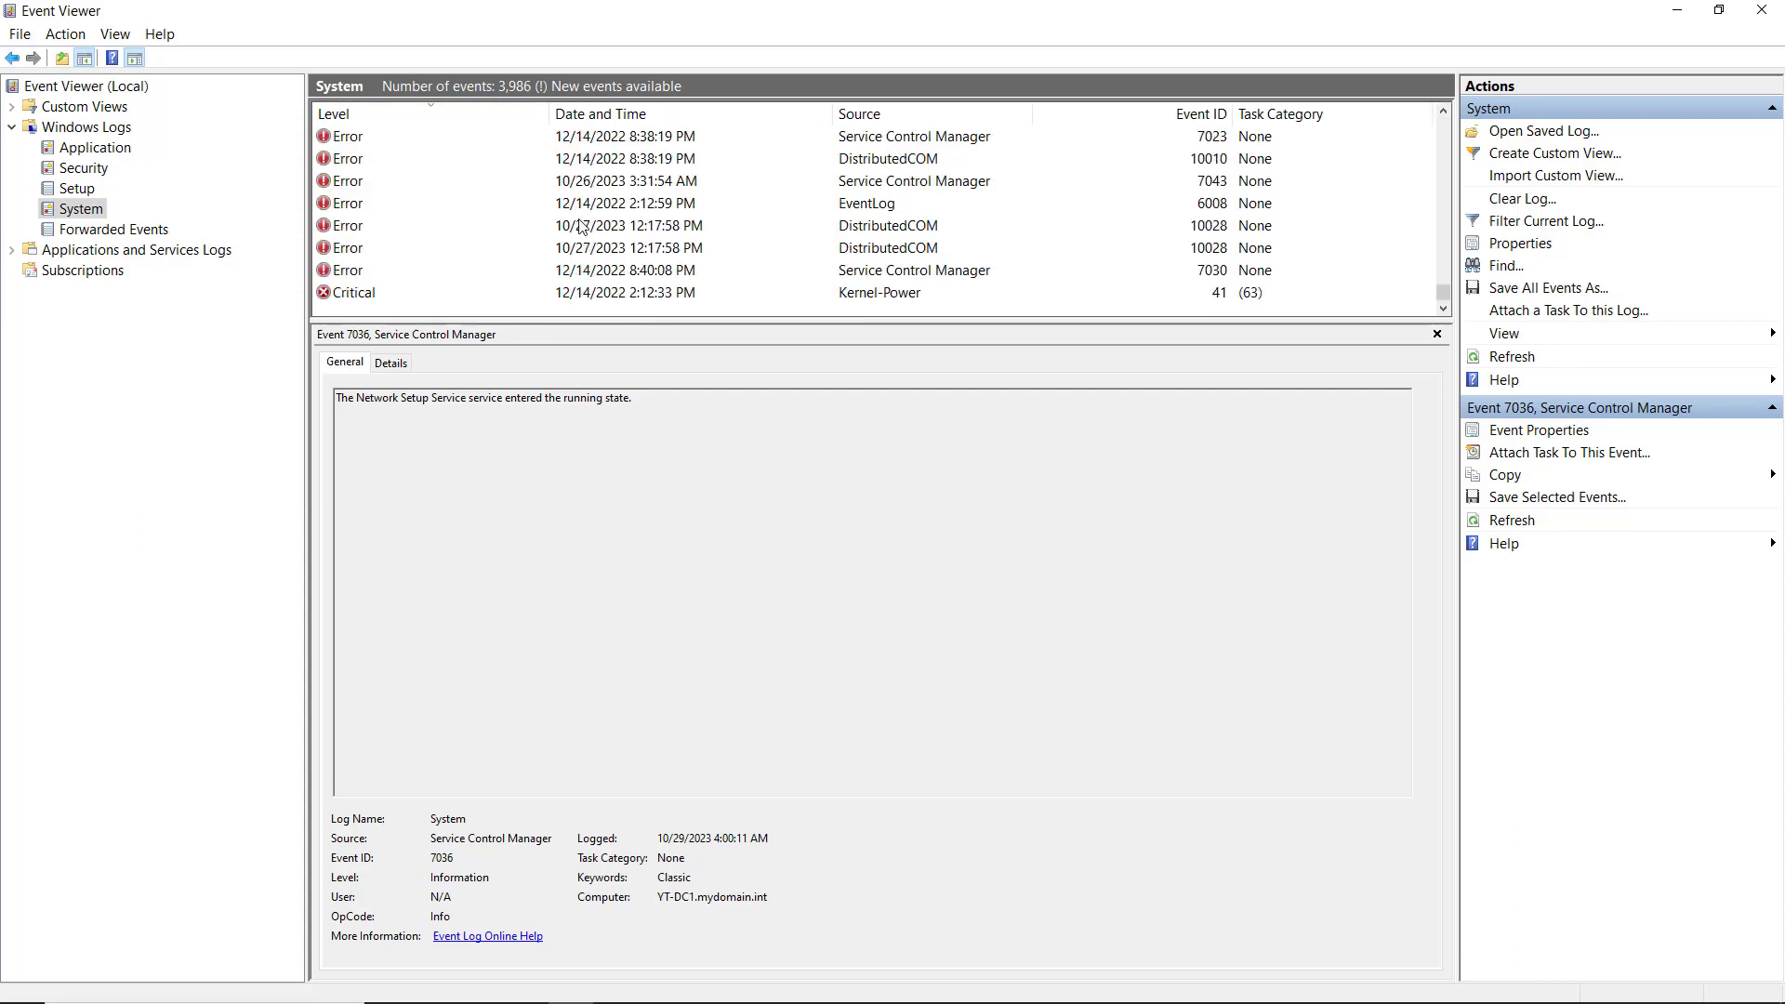
left_click(450, 166)
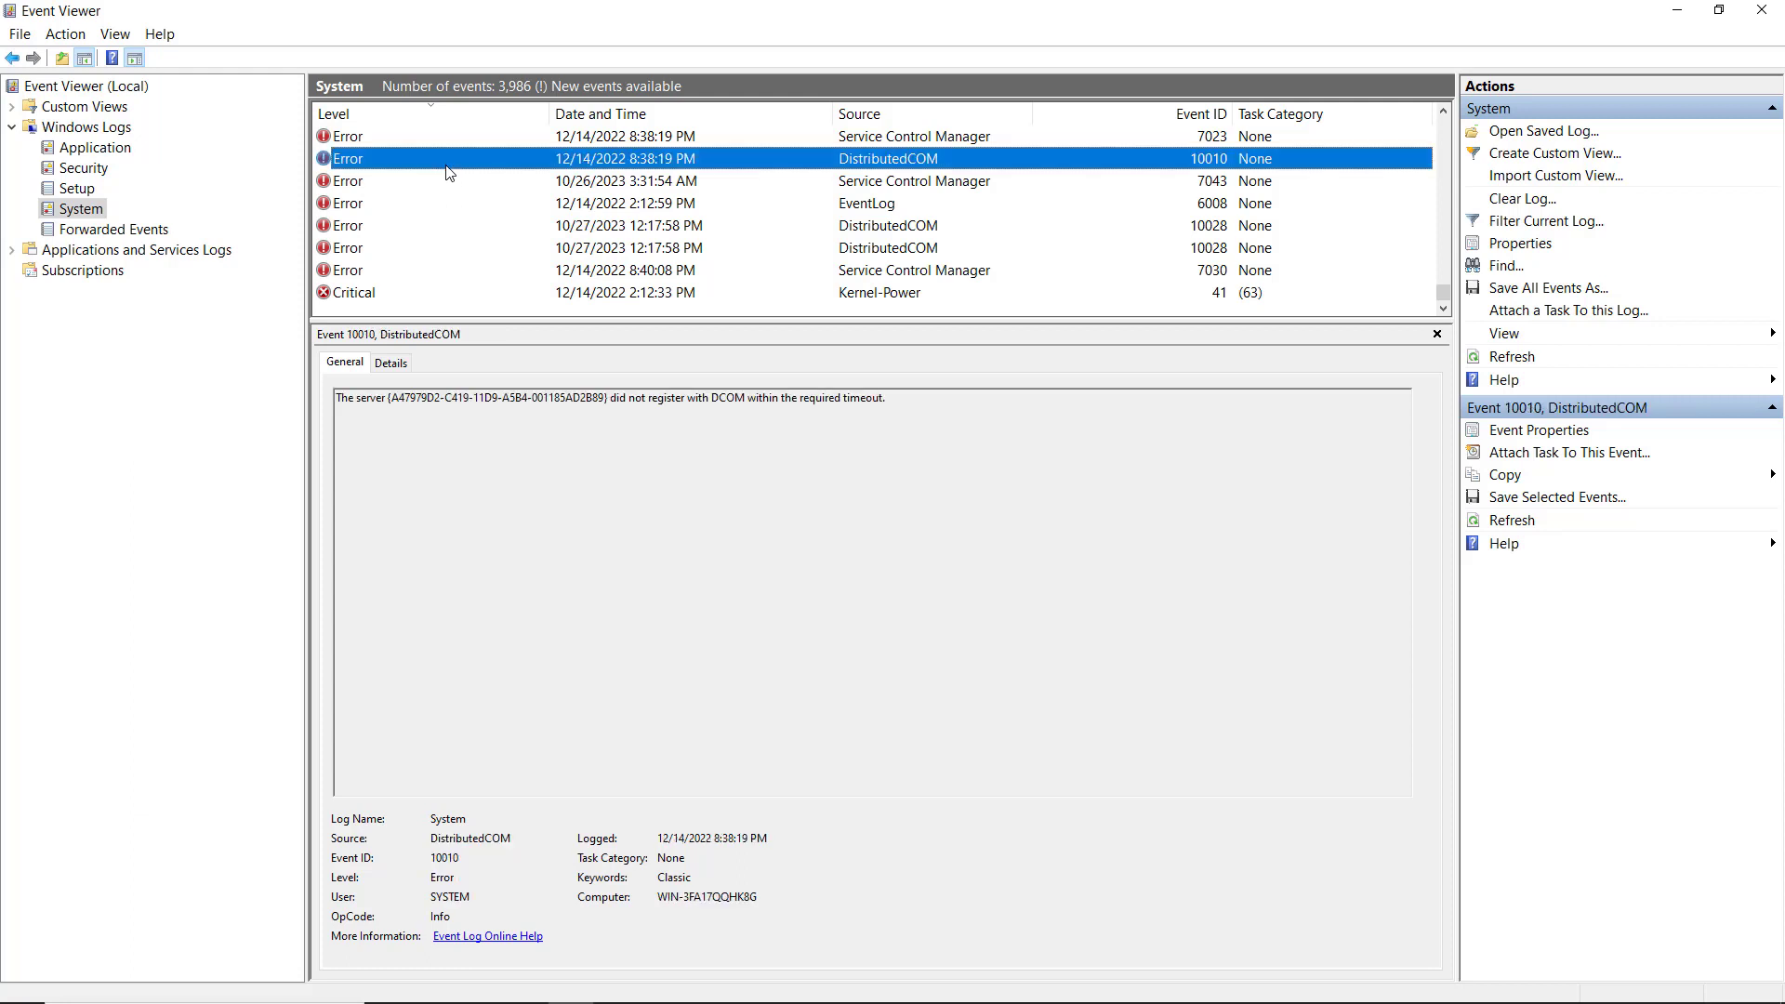
key("Down")
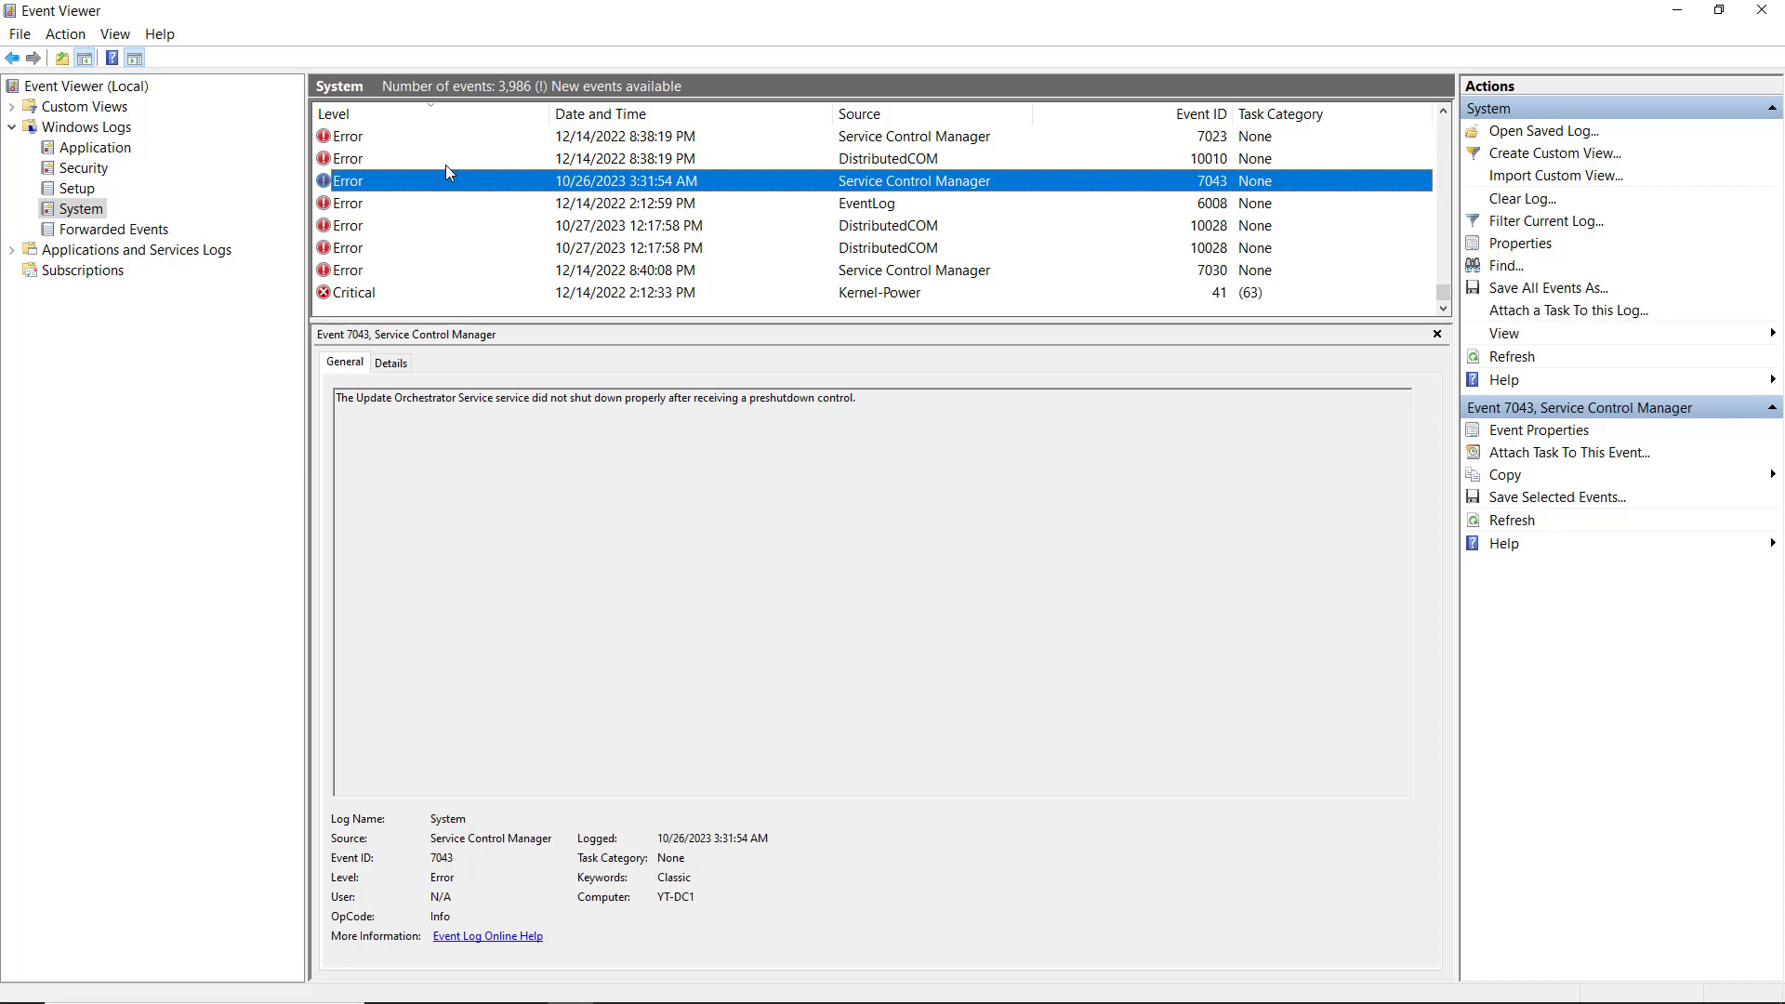
key("Down")
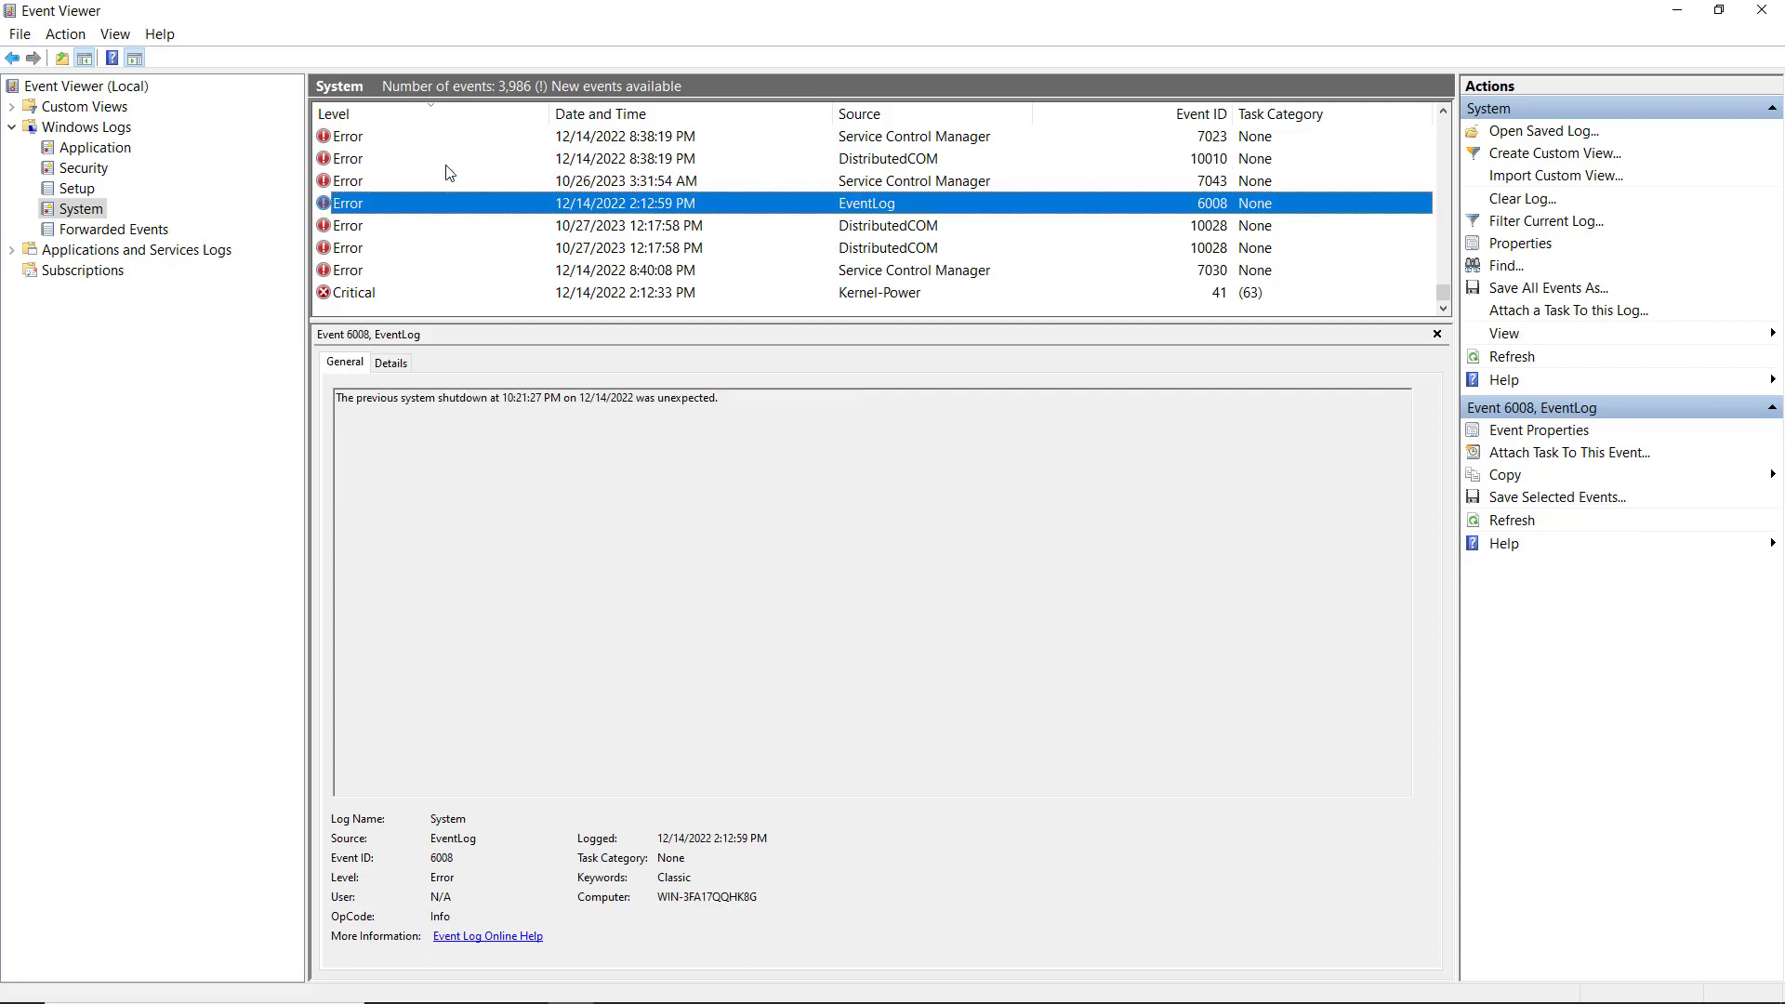
key("Down")
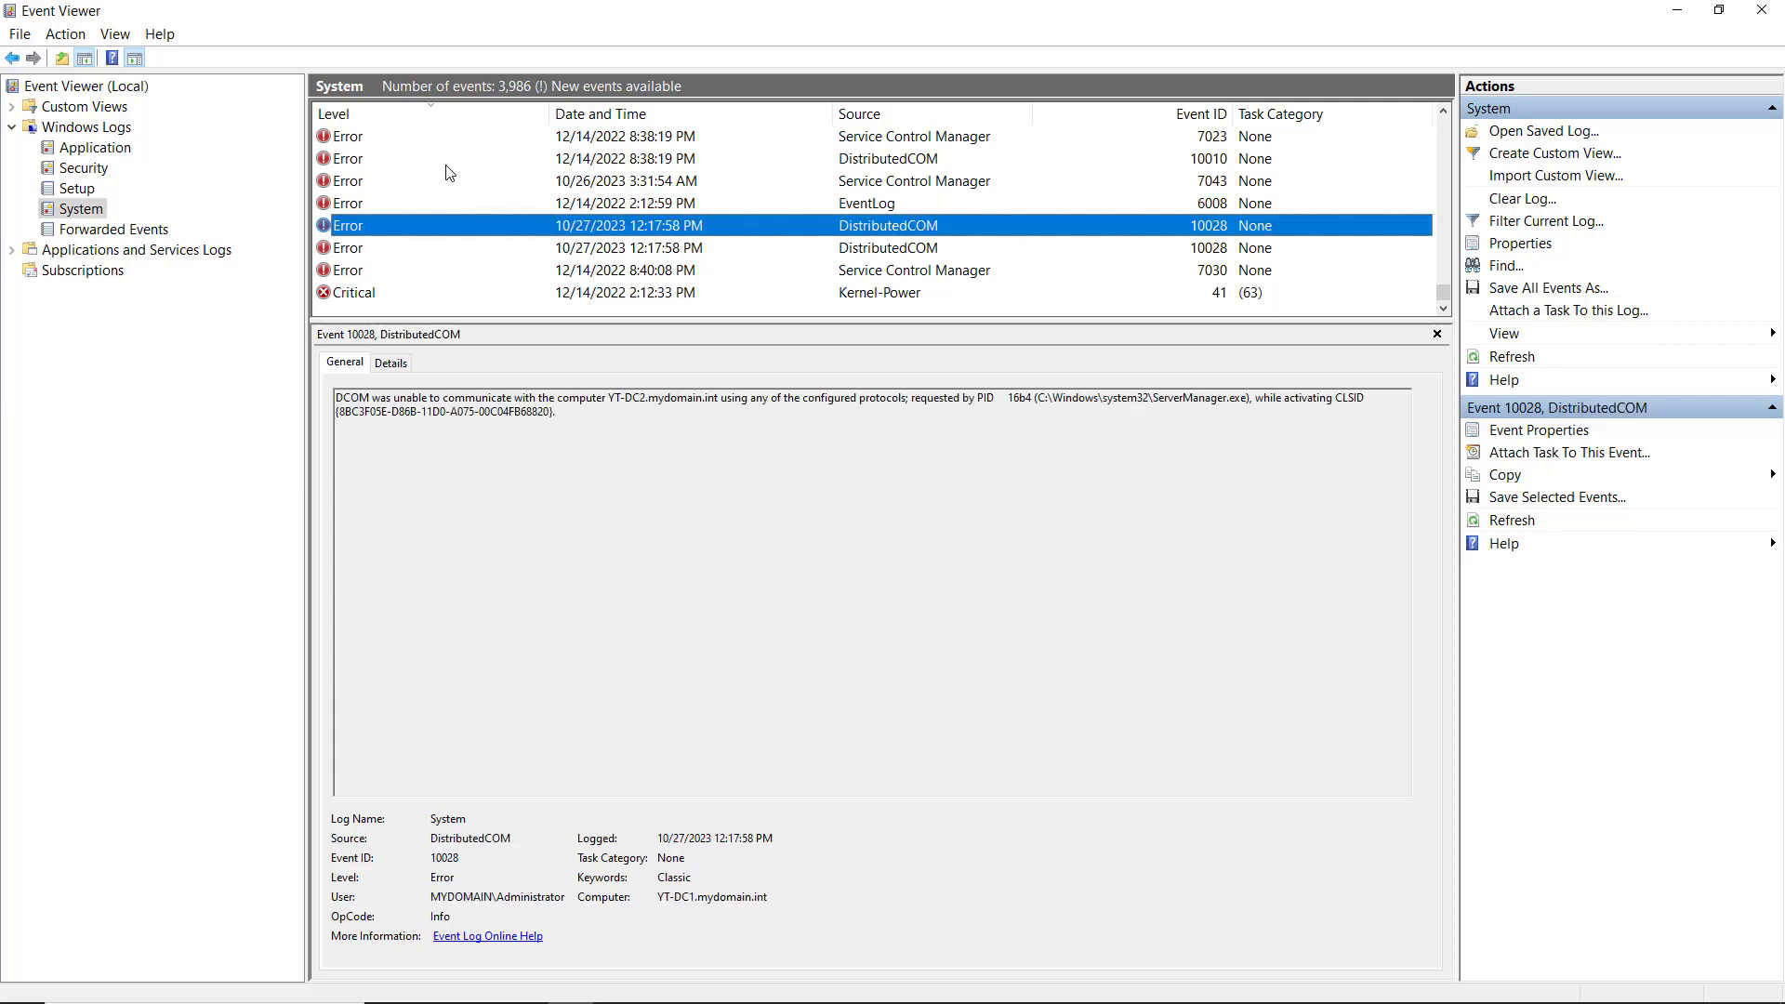
key("Down")
key("Down")
key("Down")
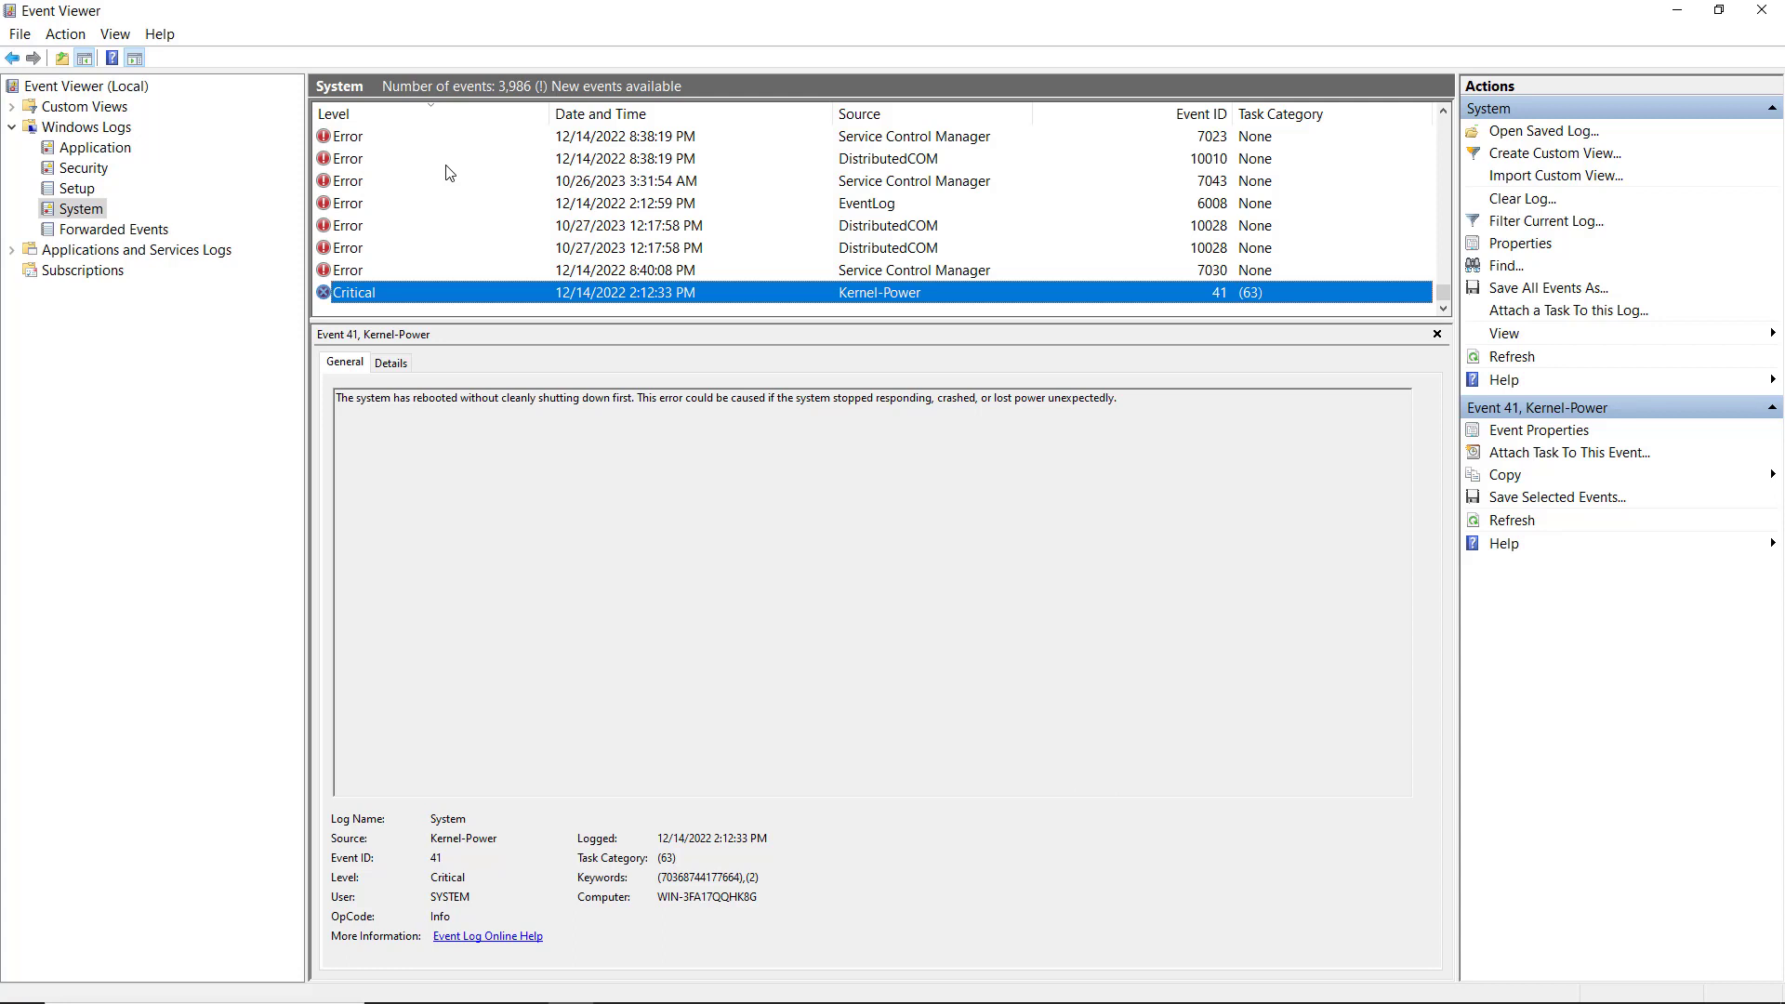
Open the Security log and read several 4624 Logon and 4634 Logoff event details.
left_click(74, 170)
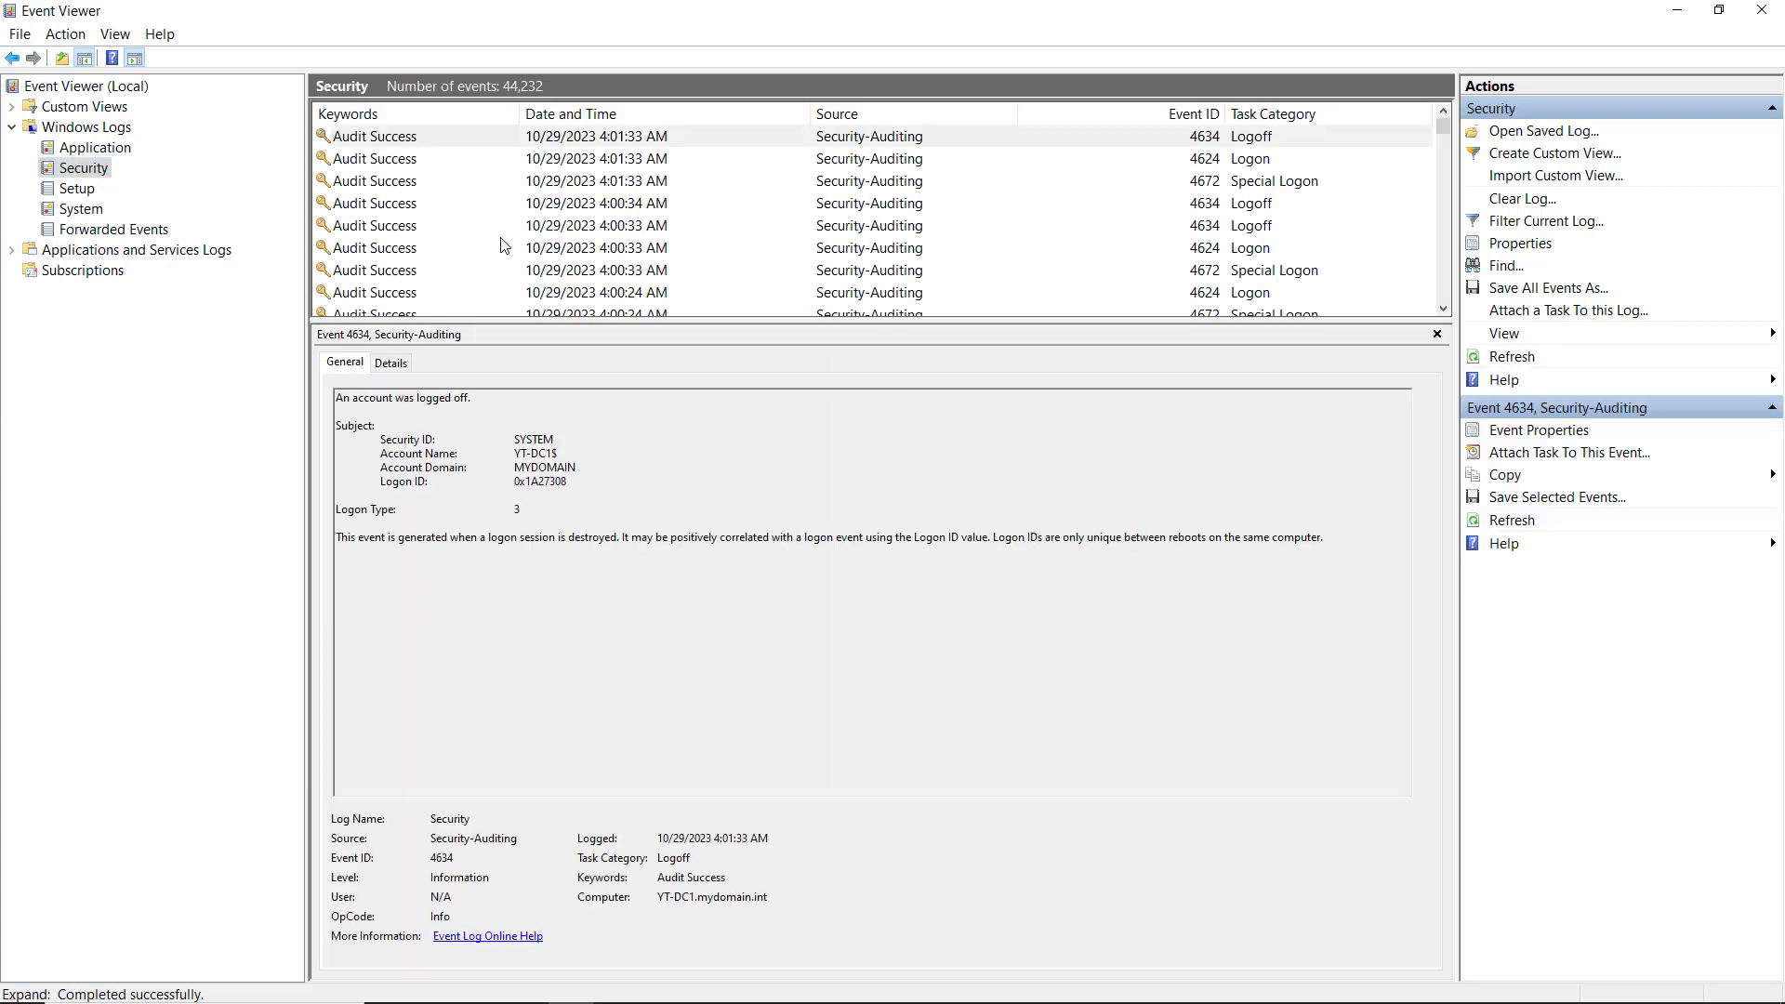
left_click(463, 165)
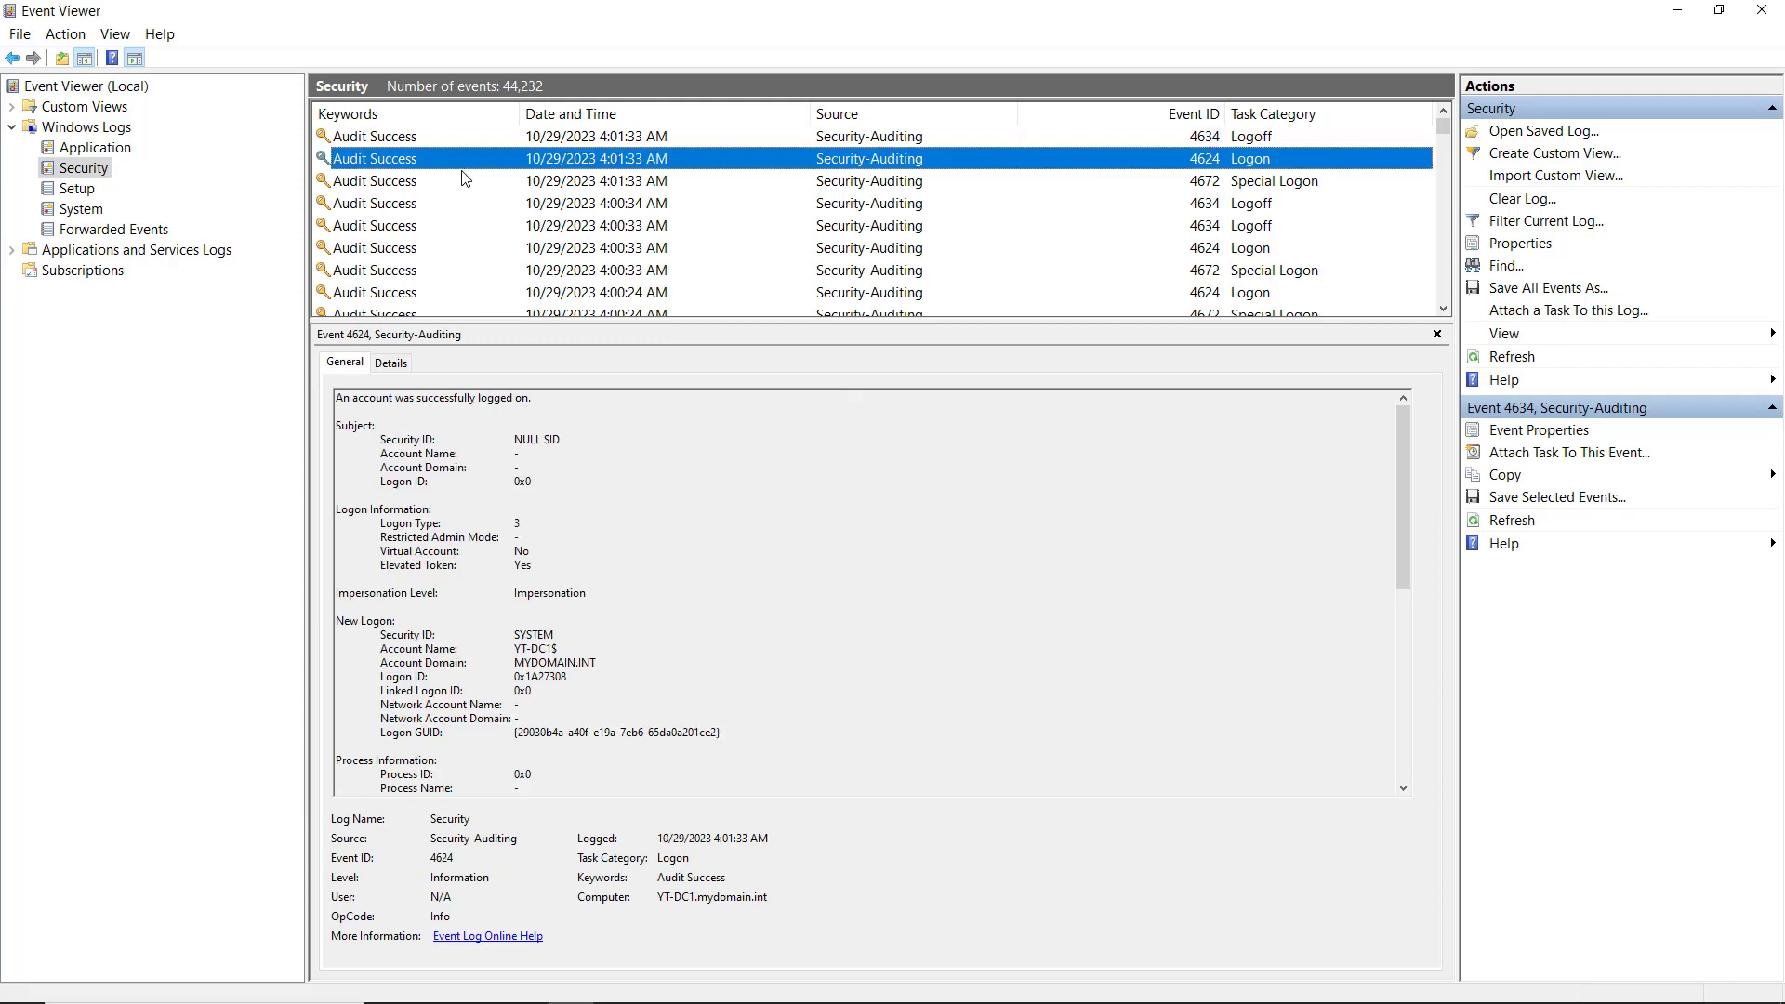
left_click(458, 228)
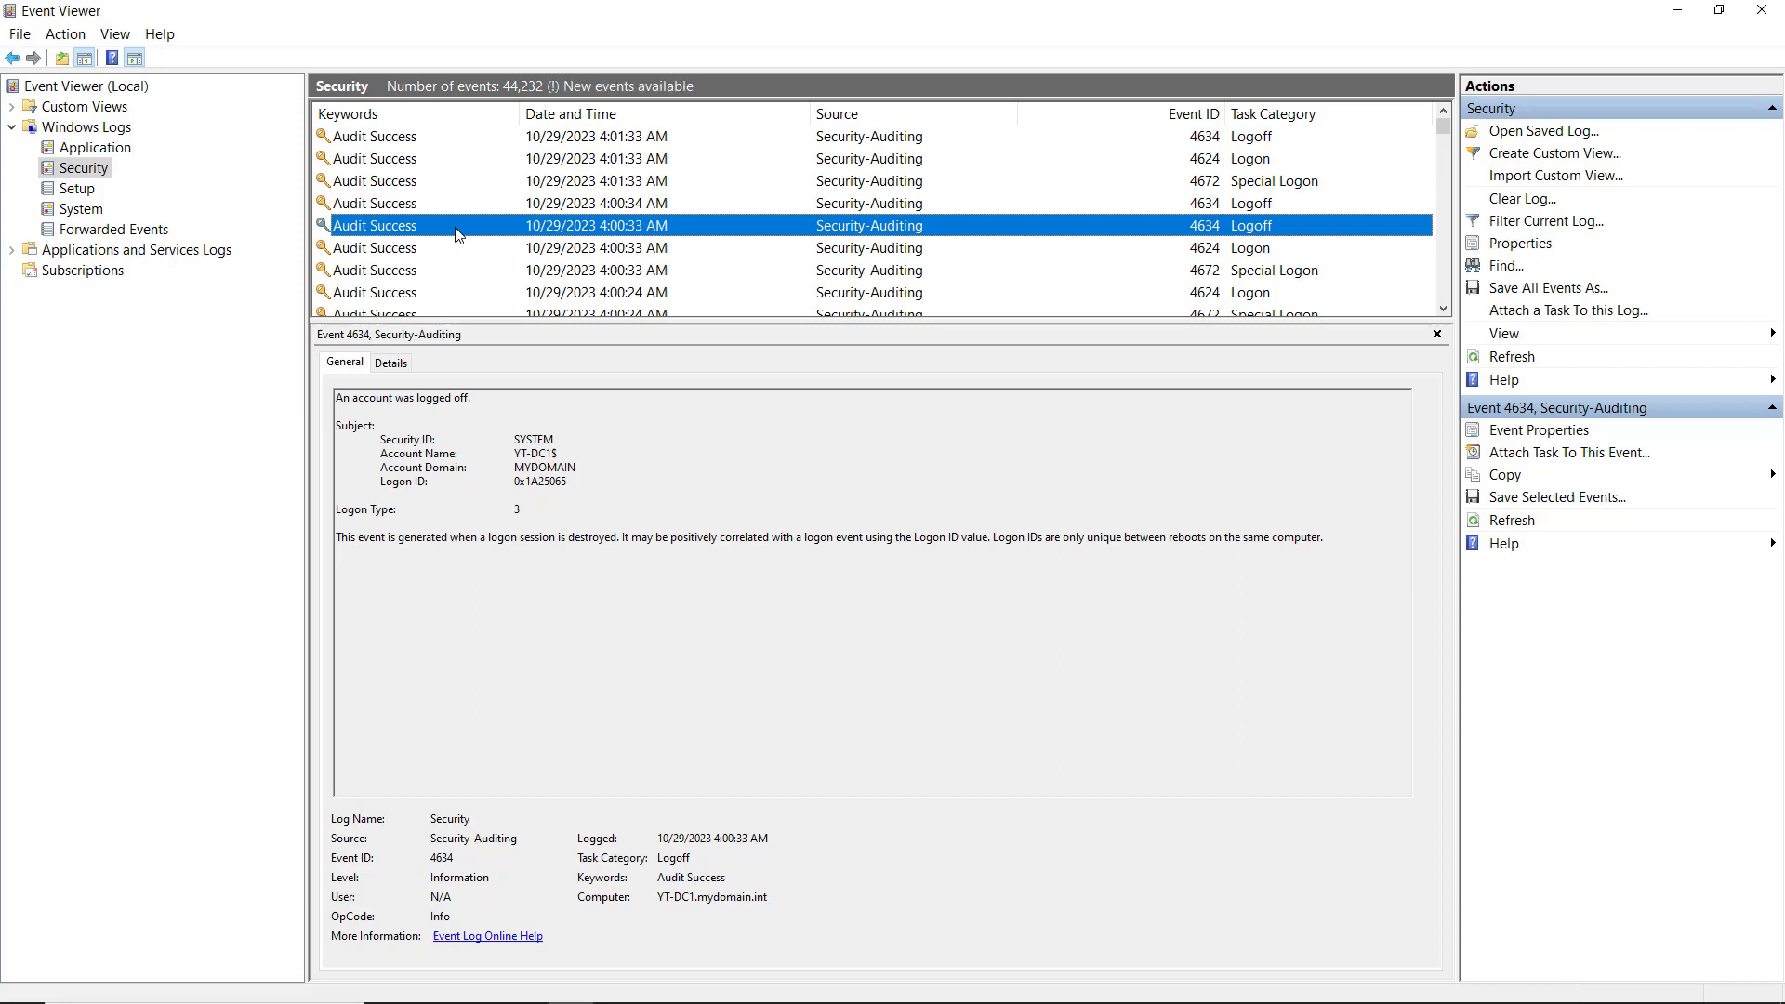
scroll(456, 251, "down", 1)
scroll(455, 251, "down", 2)
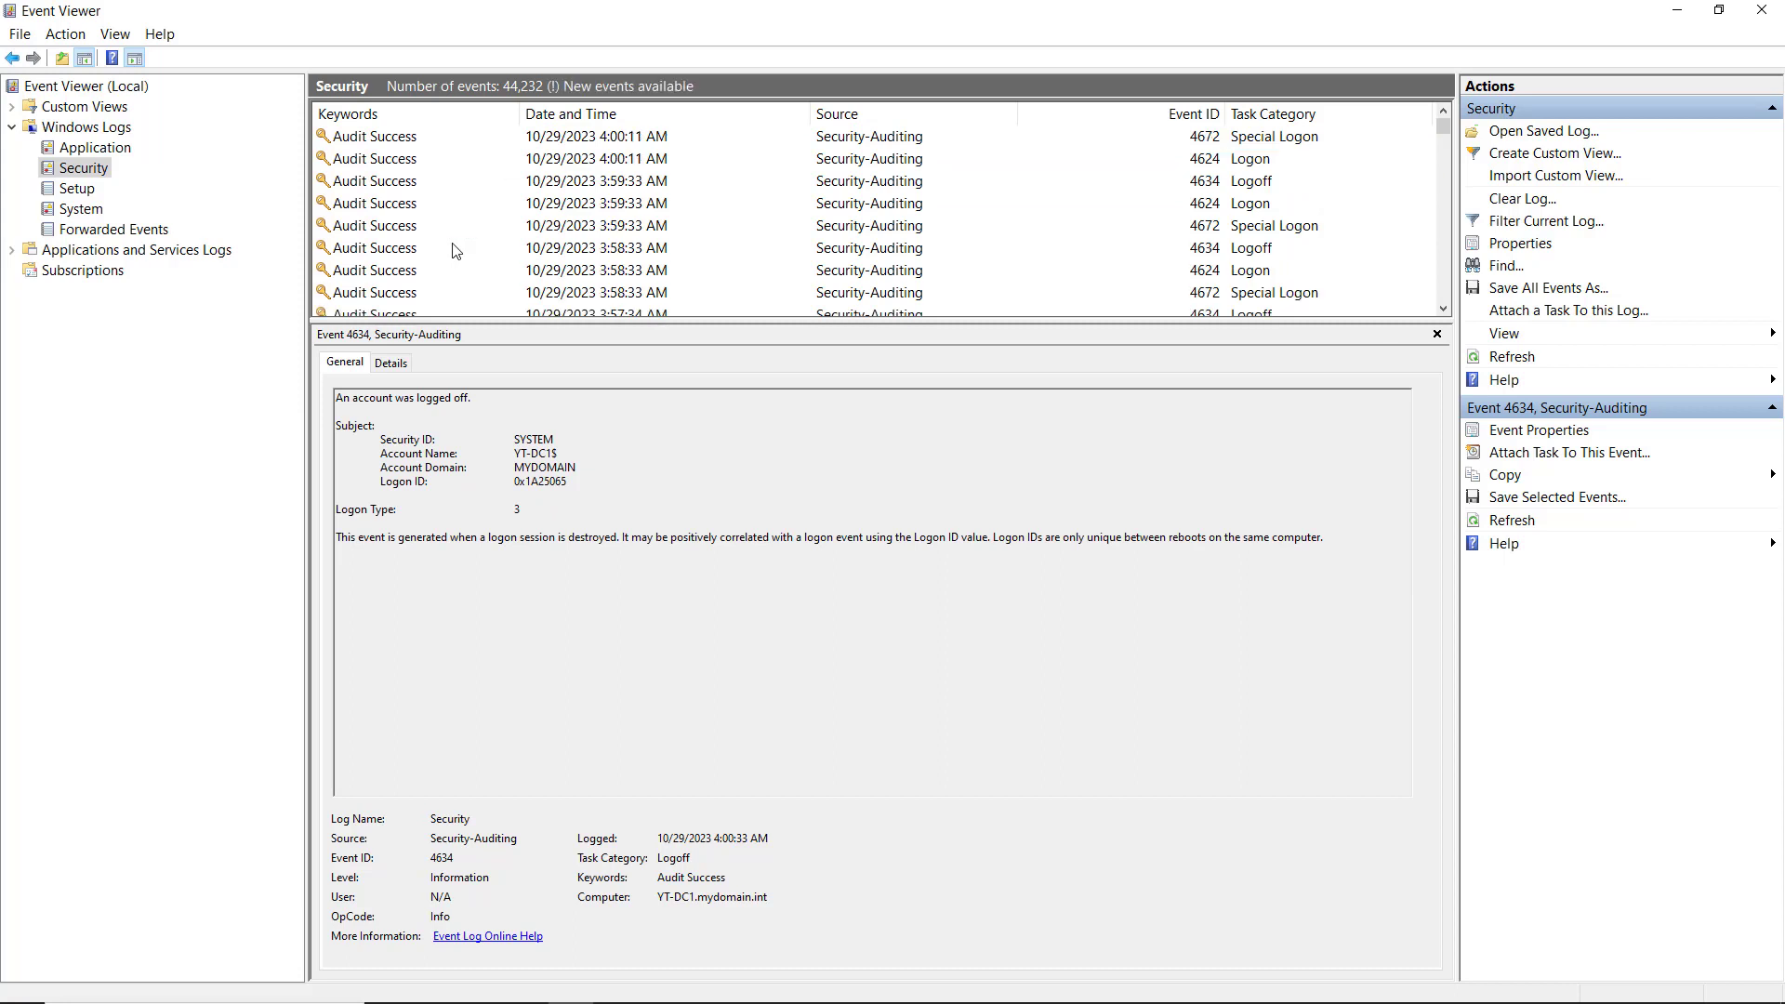
left_click(457, 249)
scroll(458, 251, "down", 3)
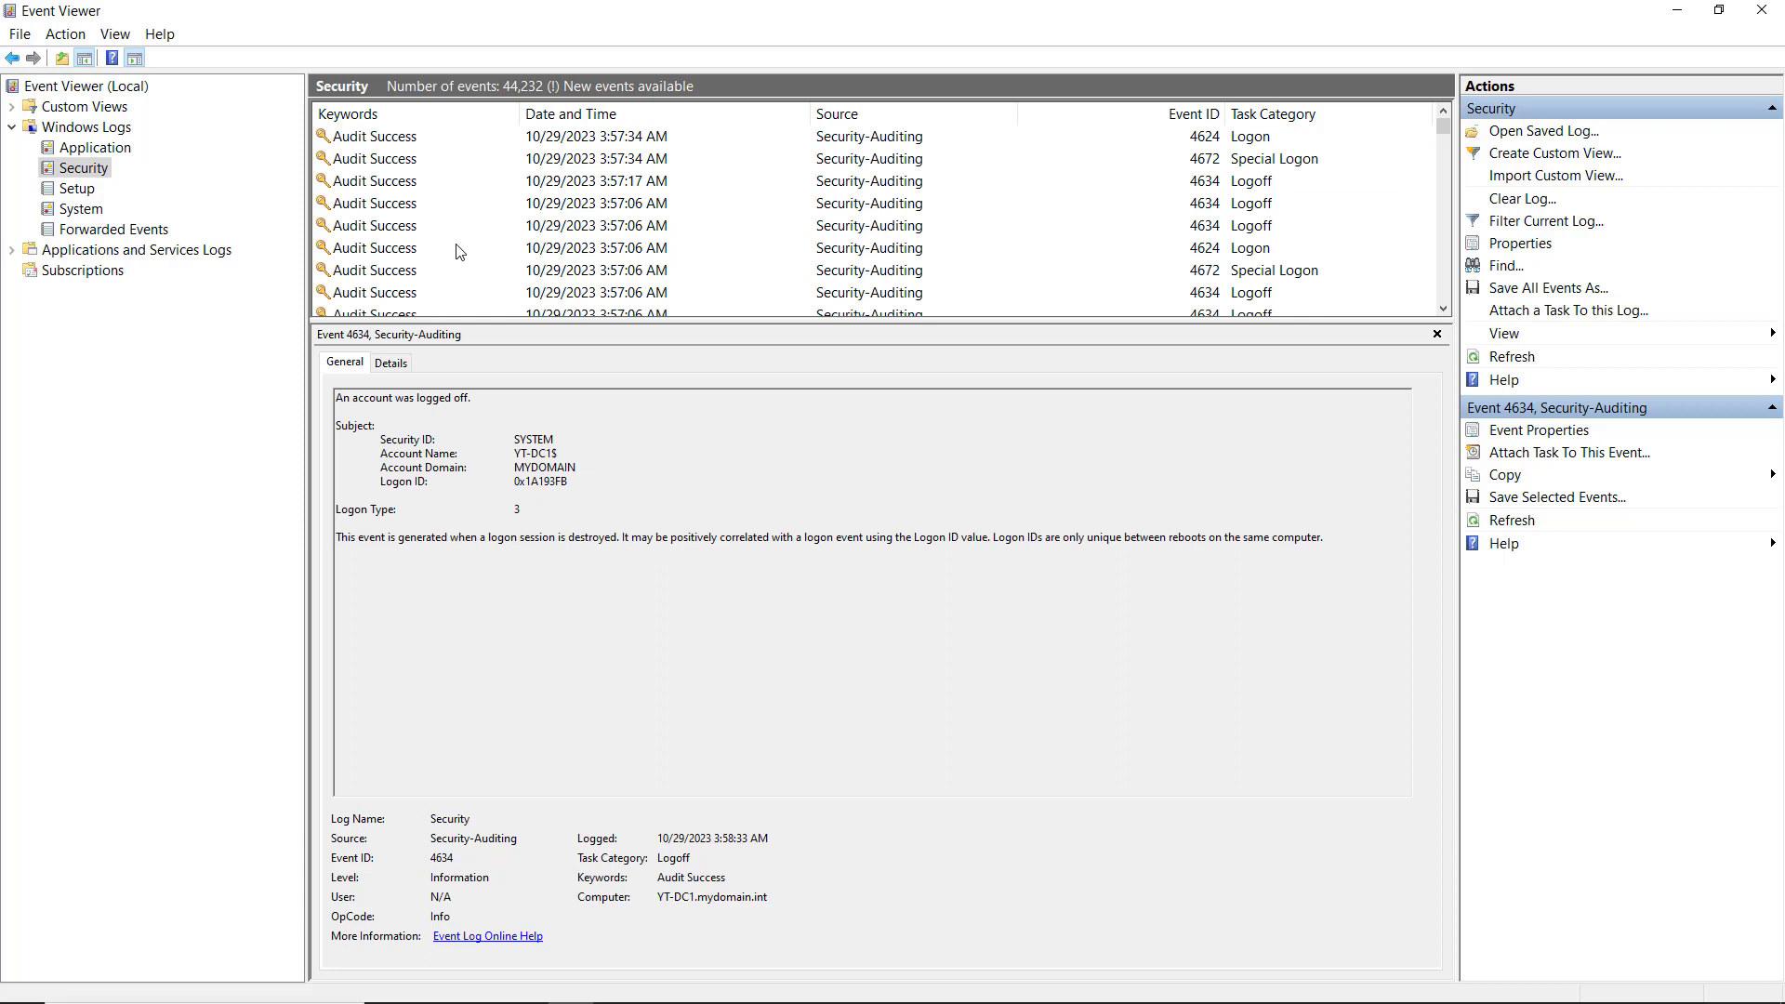
left_click(461, 258)
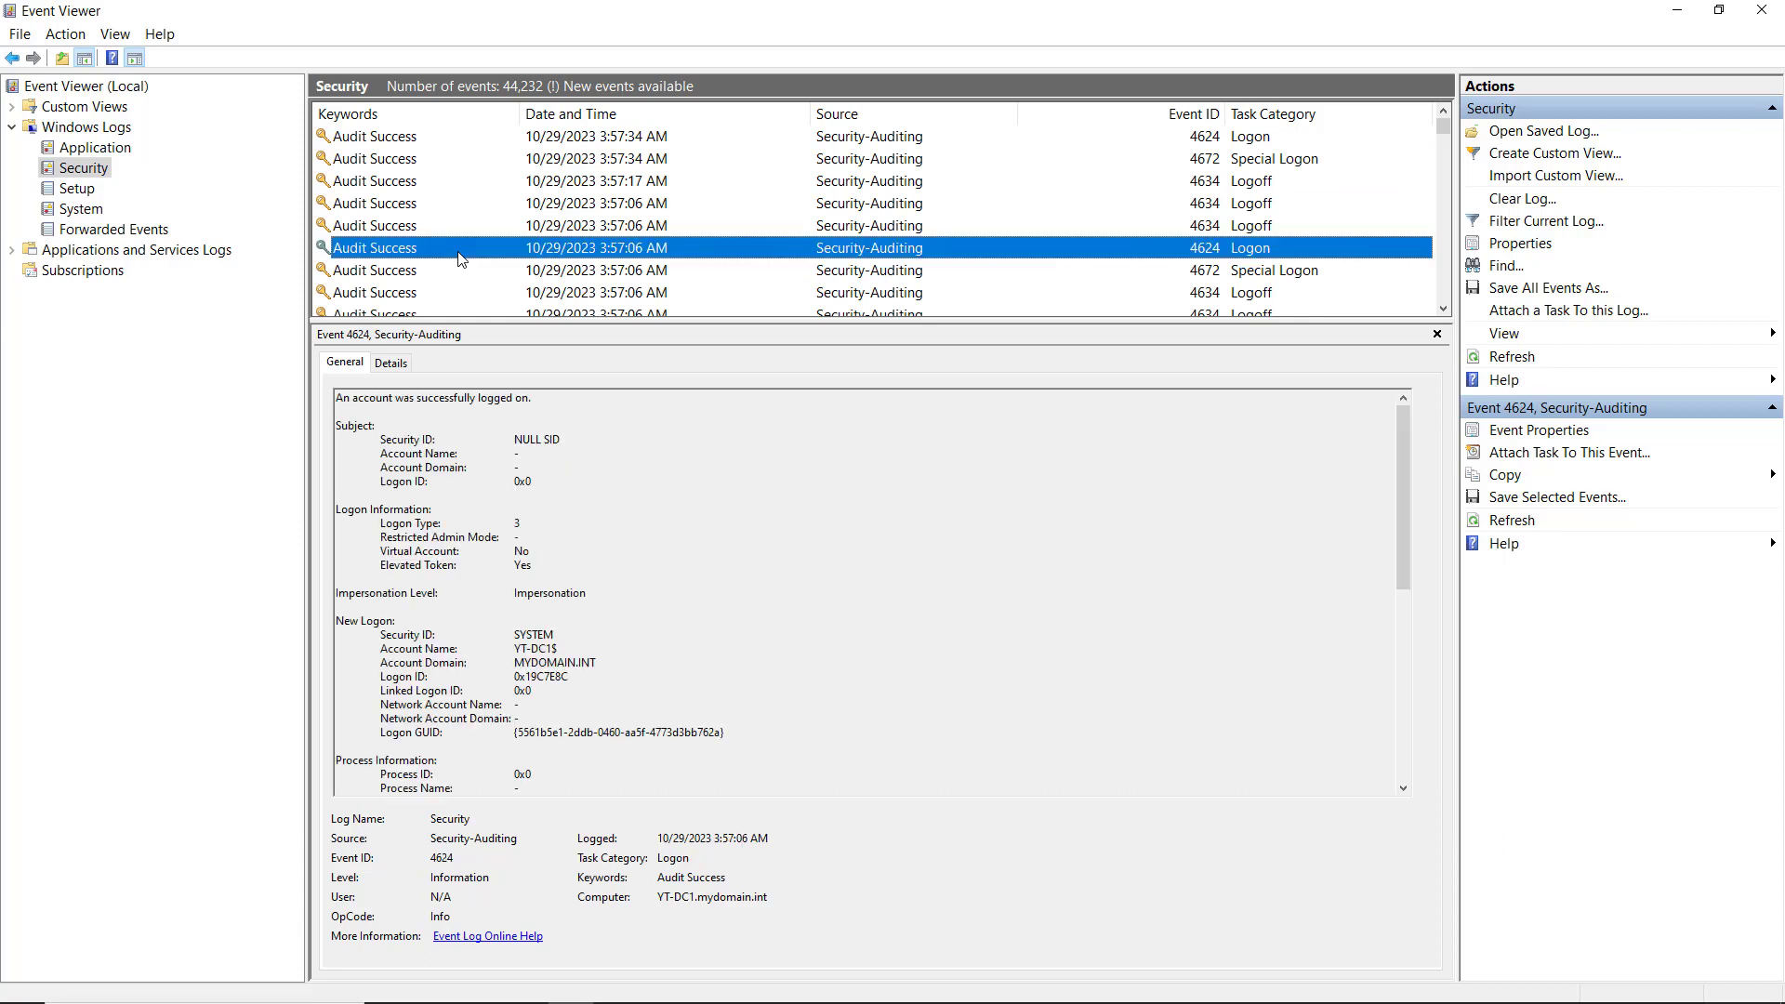
scroll(461, 258, "down", 2)
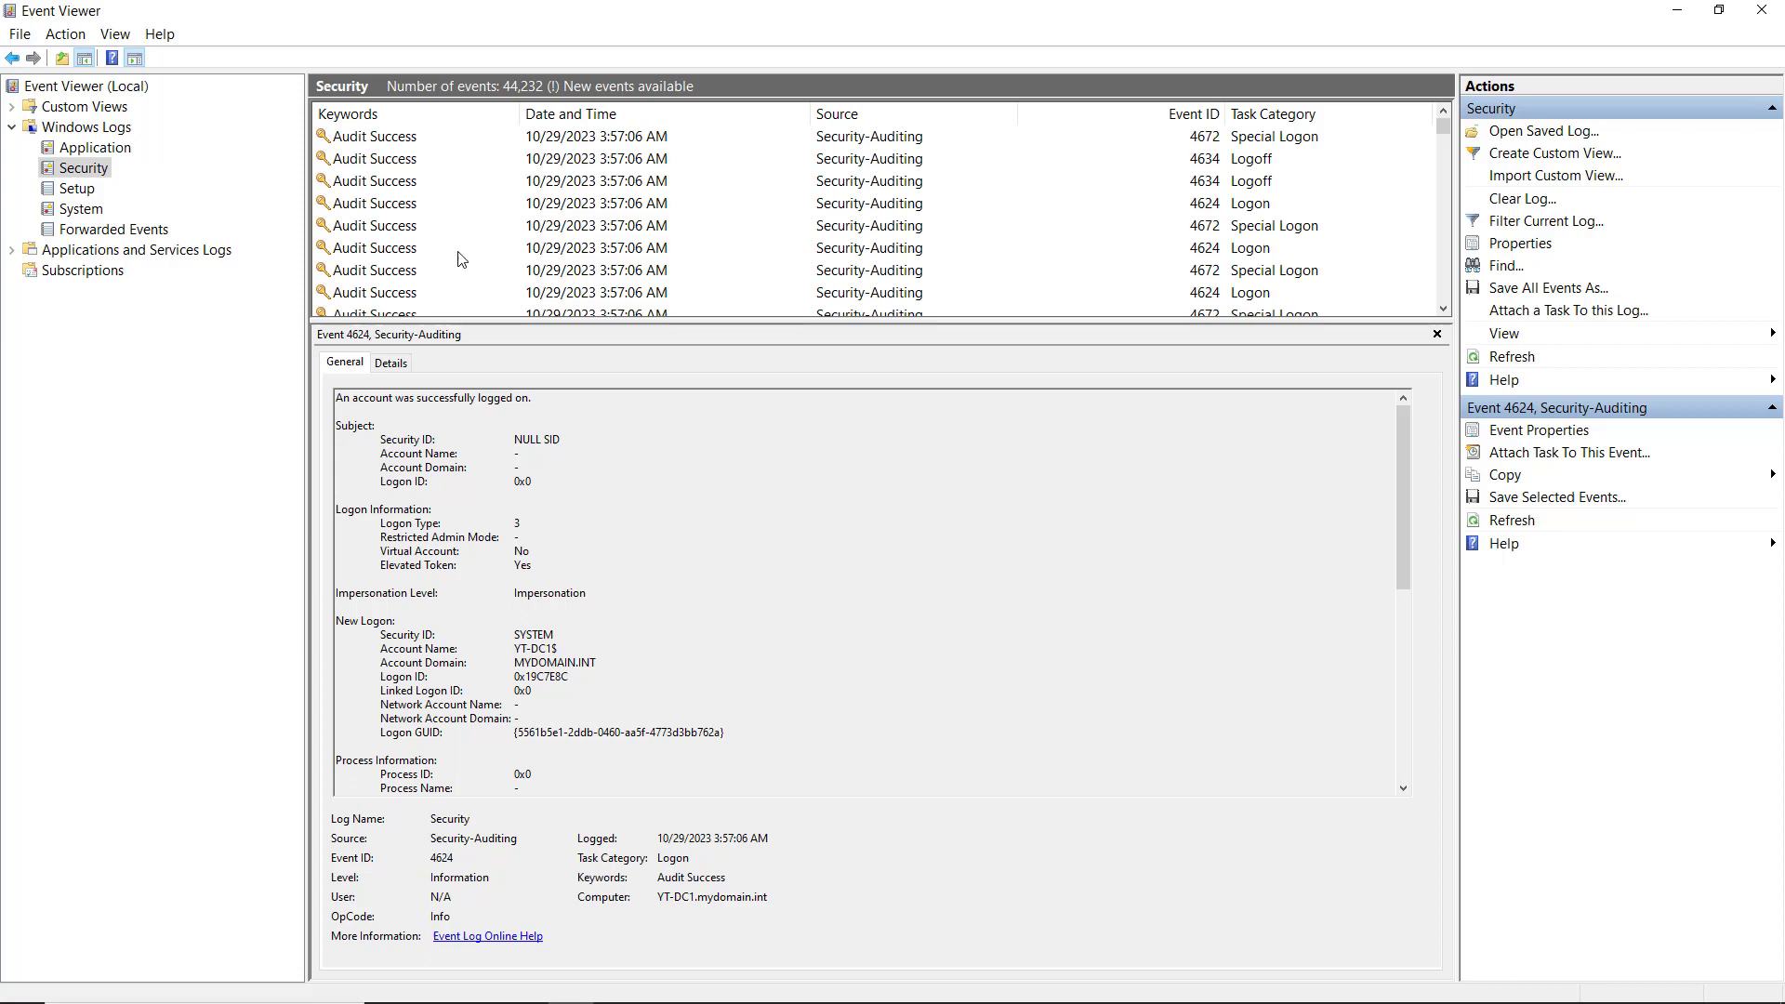
left_click(461, 259)
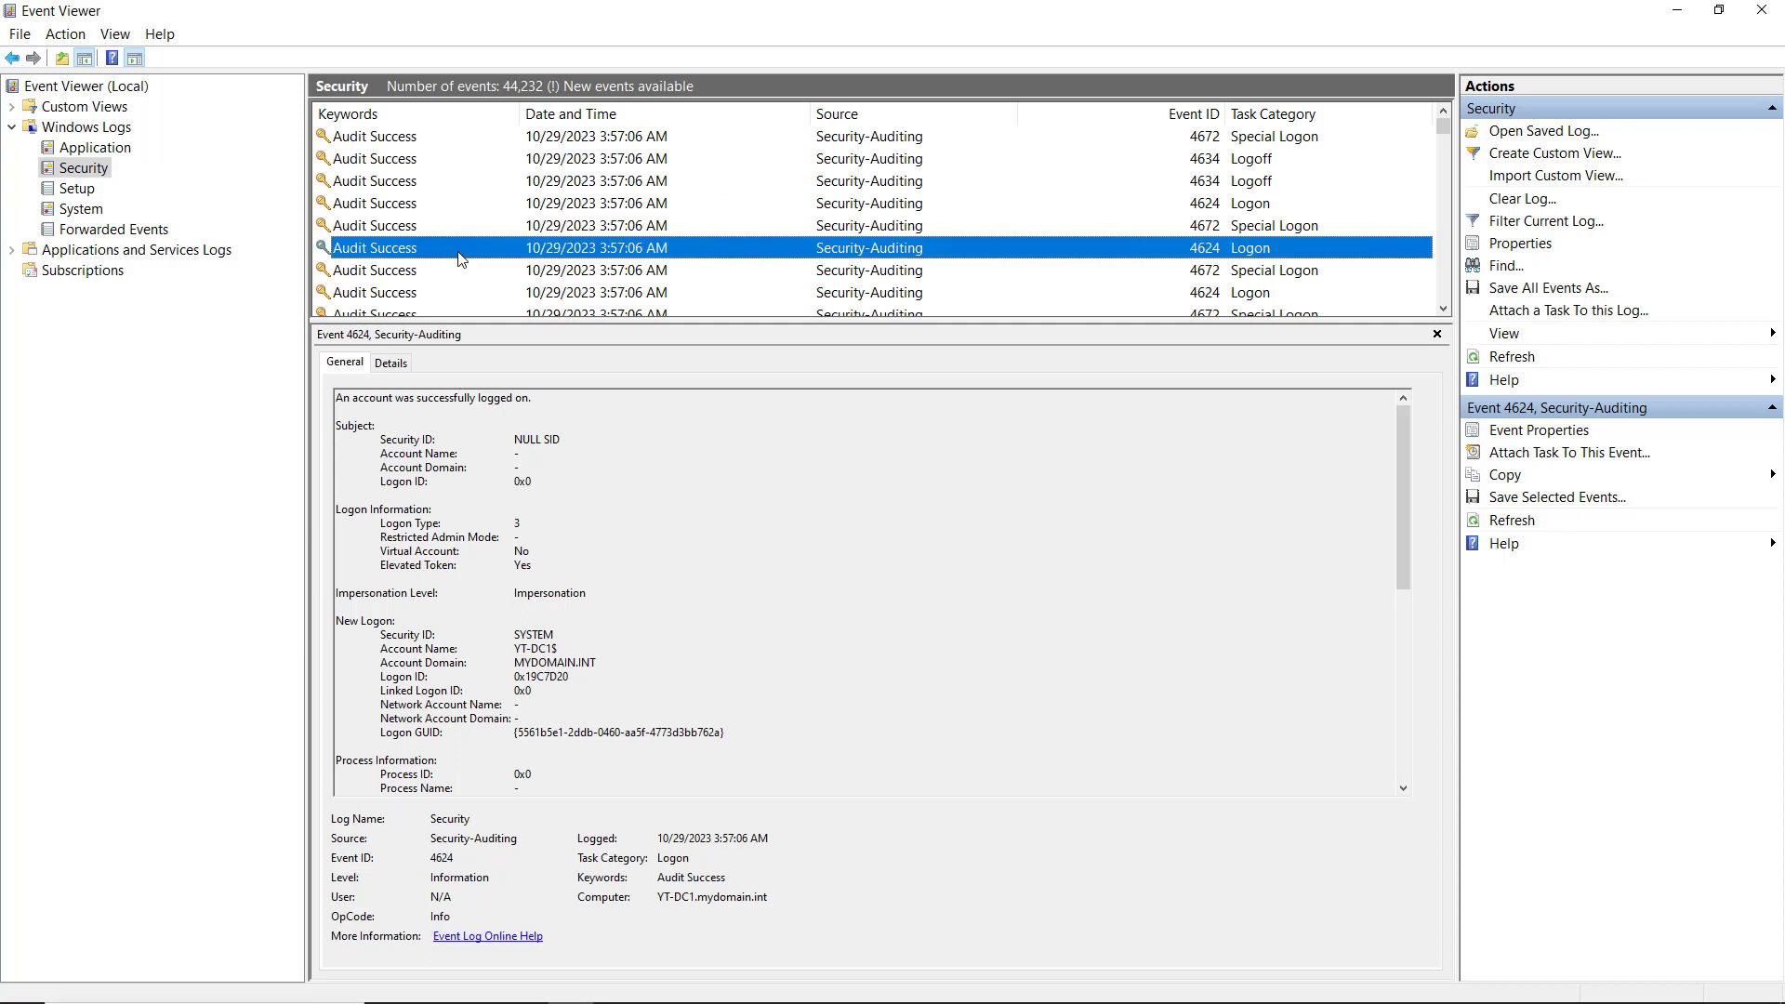
left_click(98, 171)
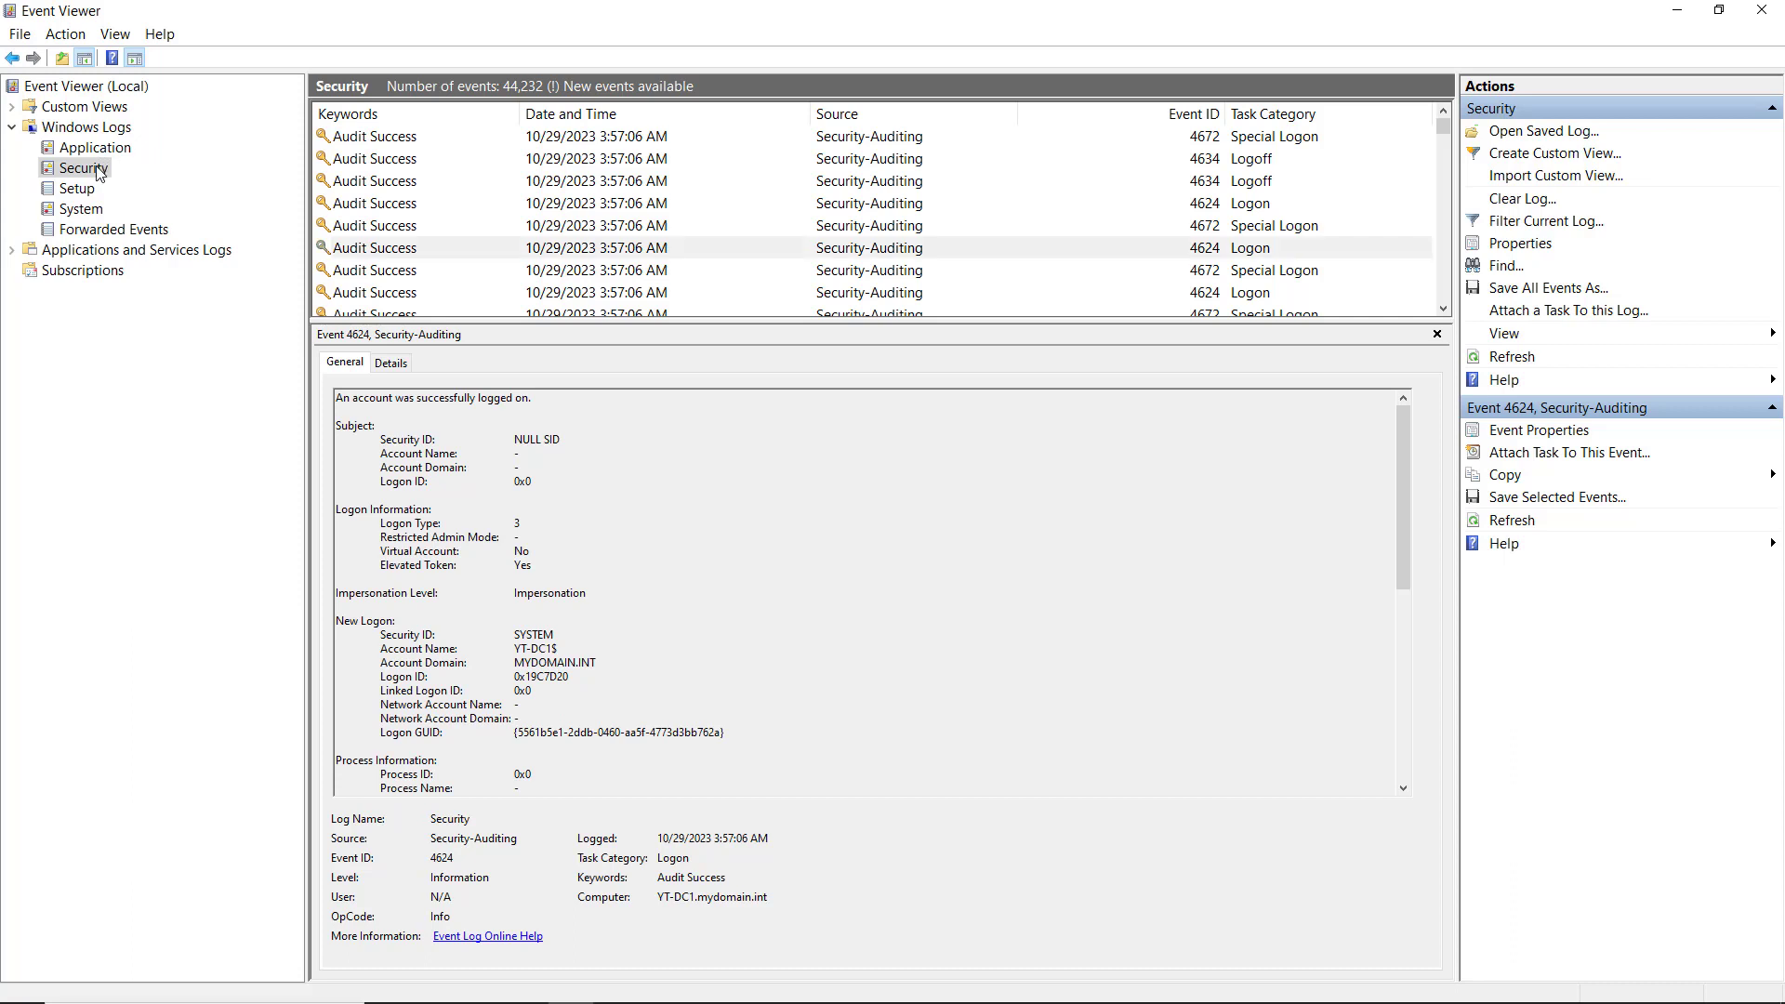
right_click(100, 174)
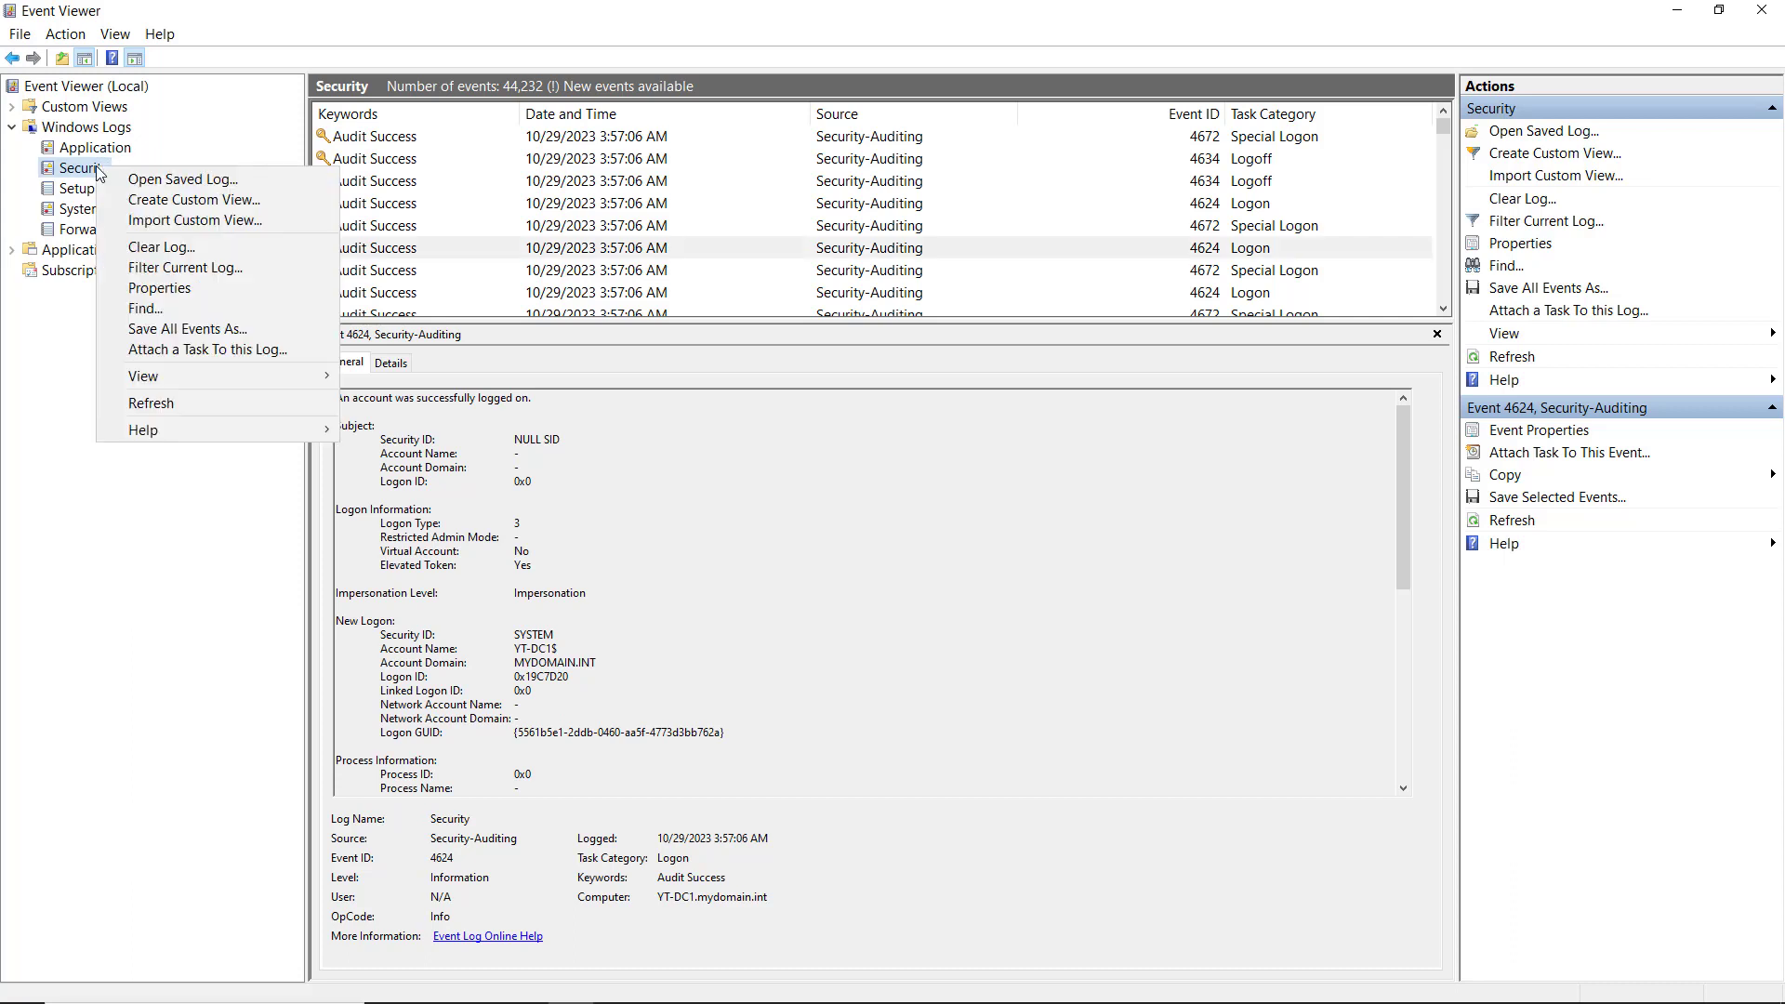
left_click(181, 290)
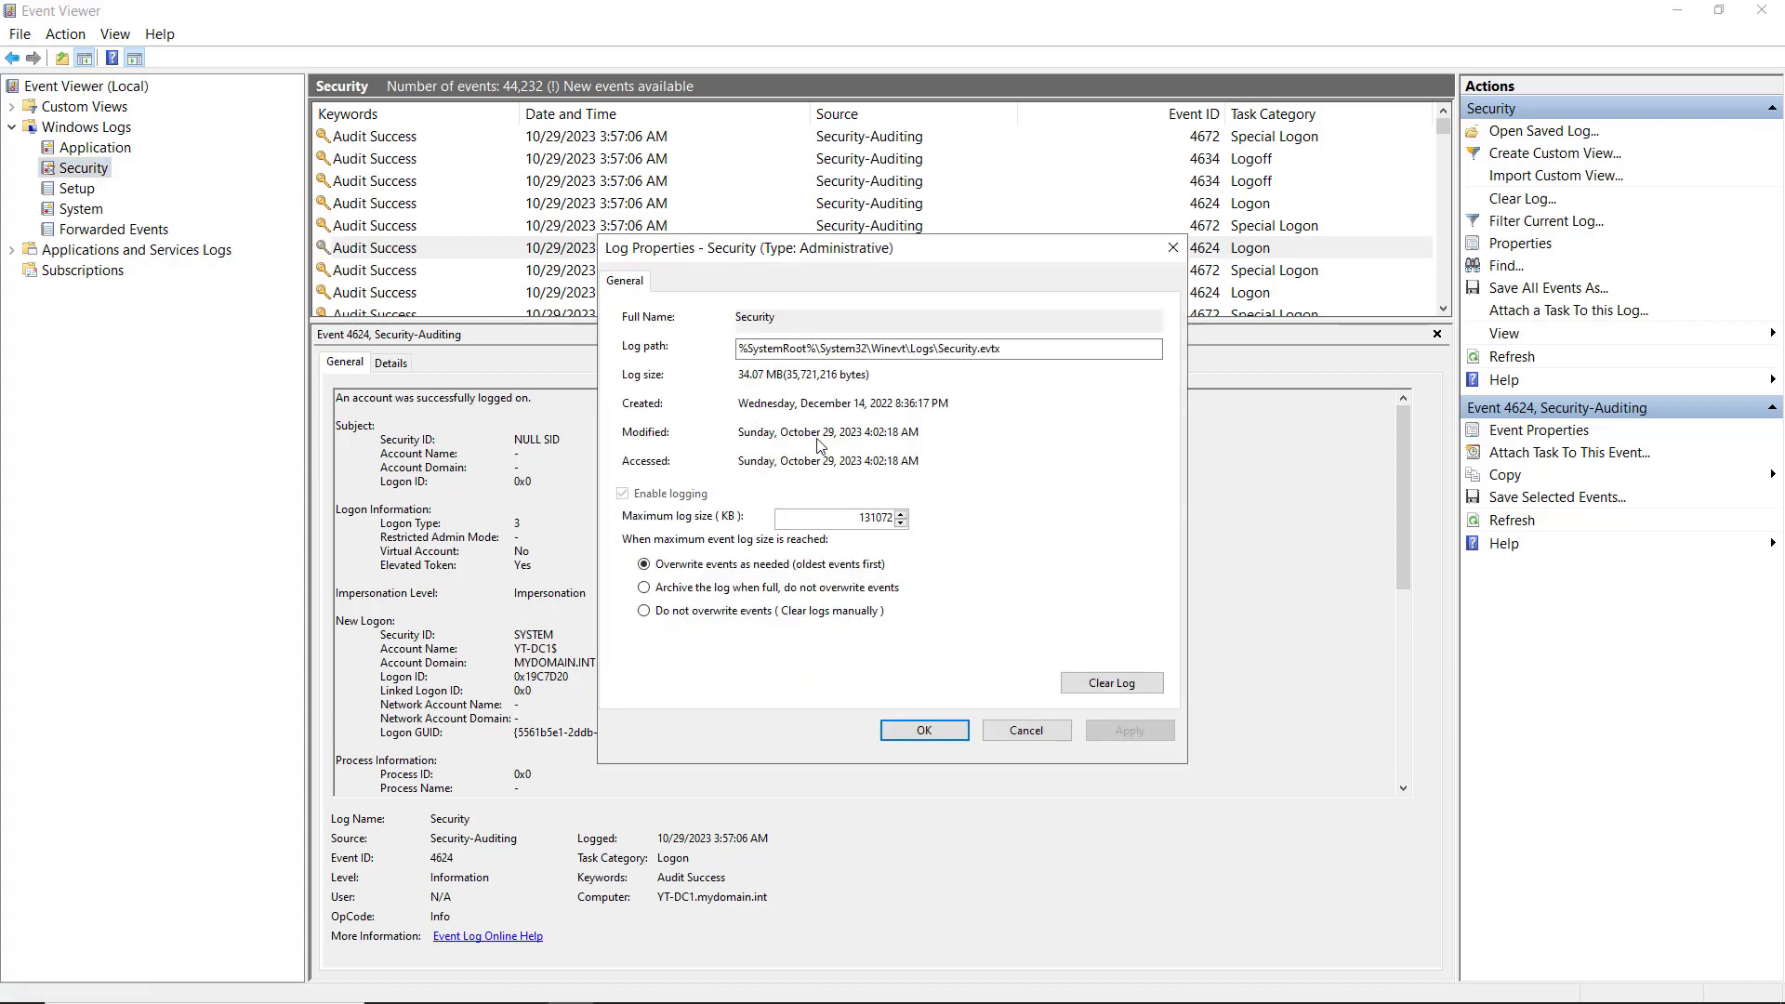
left_click_drag(850, 518, 971, 523)
left_click(763, 588)
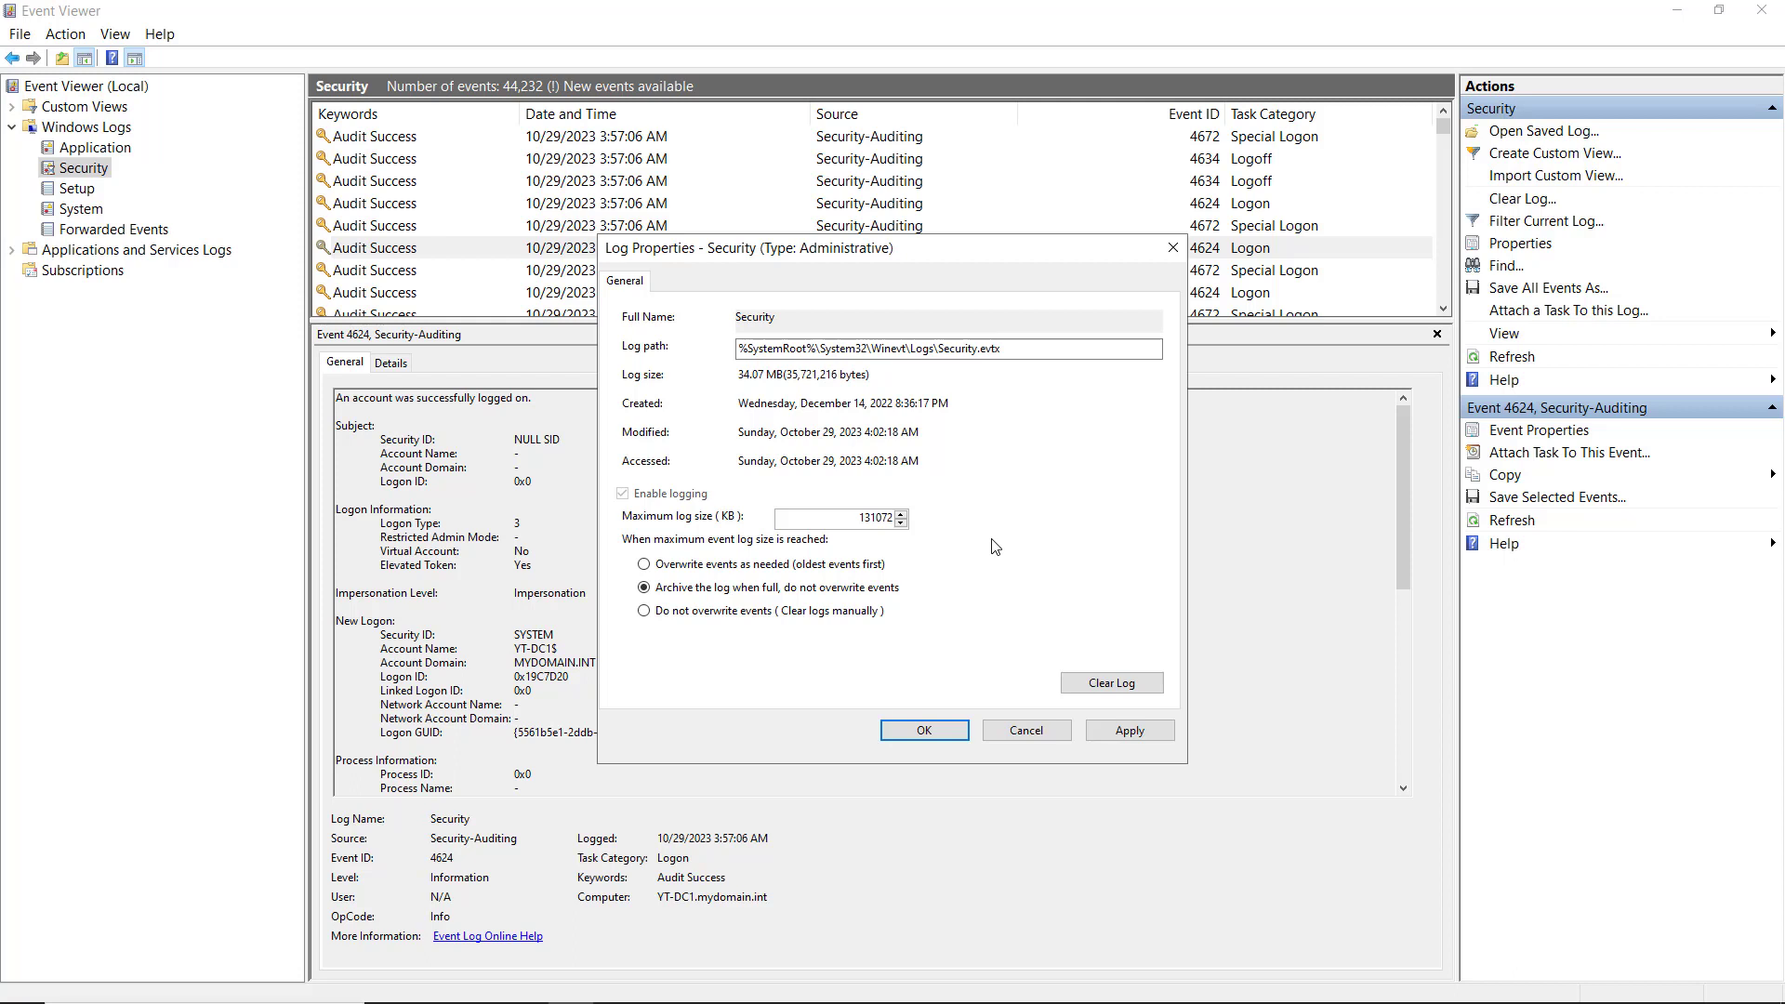
left_click(713, 613)
left_click(748, 566)
left_click(1027, 729)
Expand Applications and Services Logs, view Directory Service, then open the 27-event DNS Server log.
left_click(12, 250)
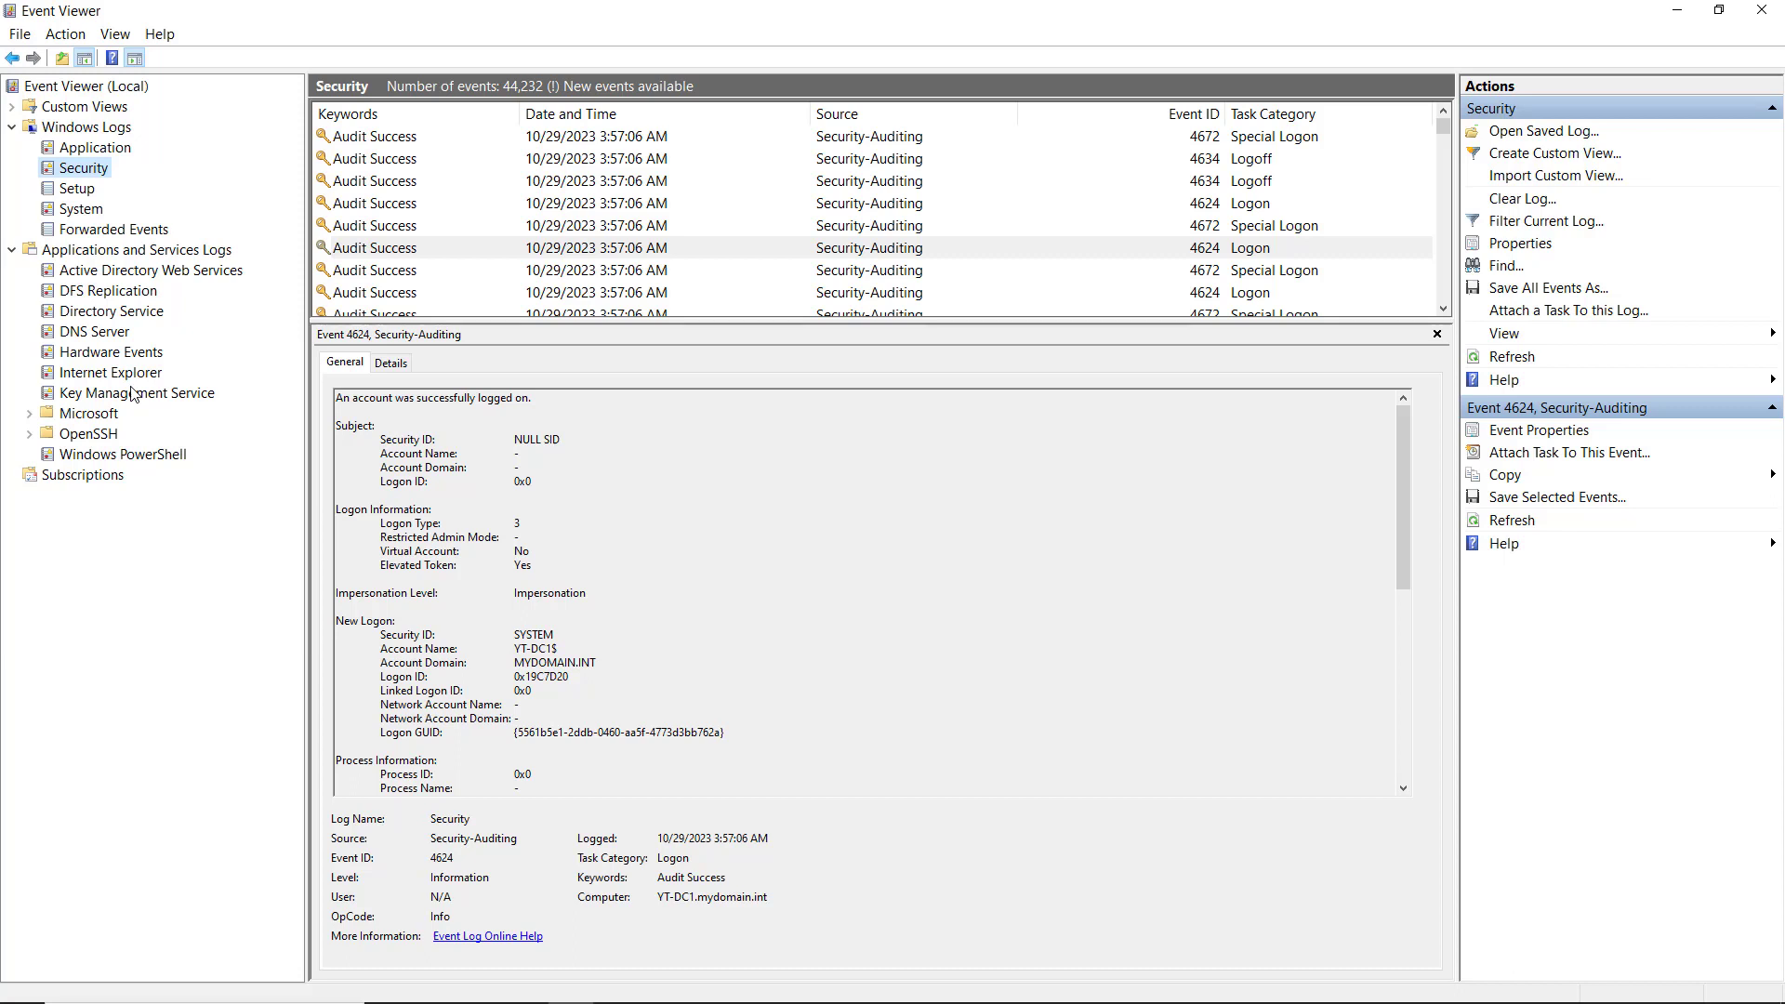
left_click(126, 318)
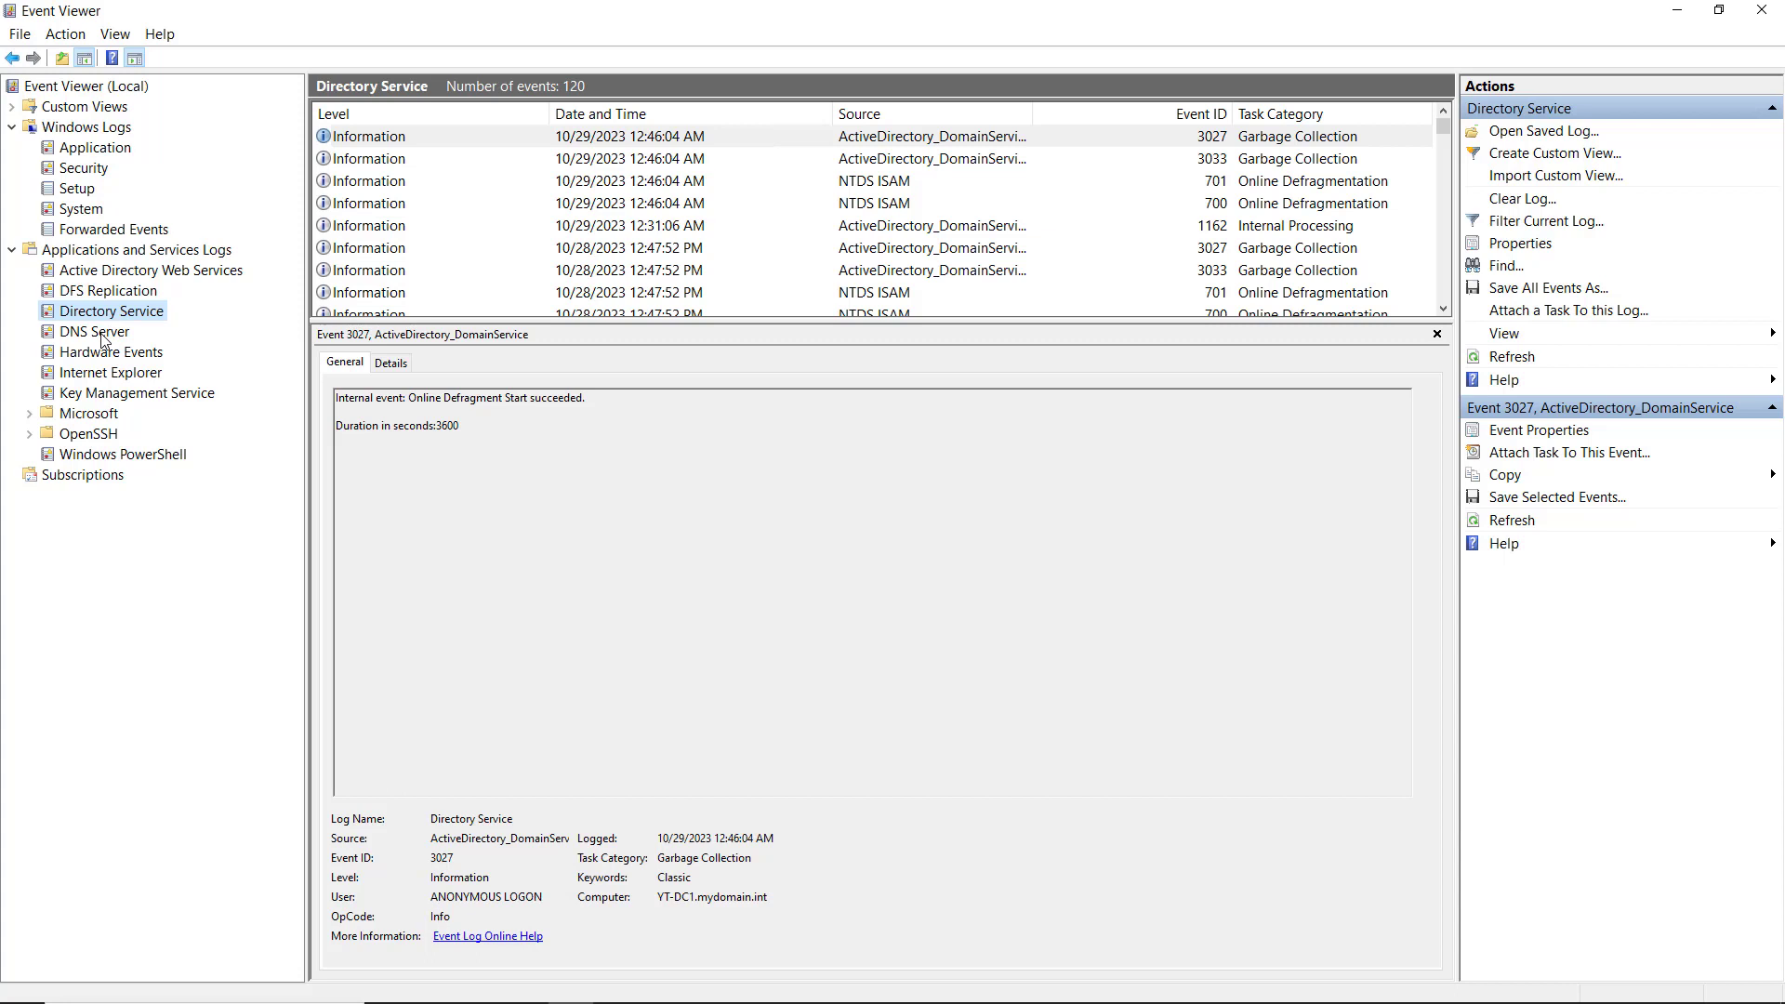
left_click(101, 338)
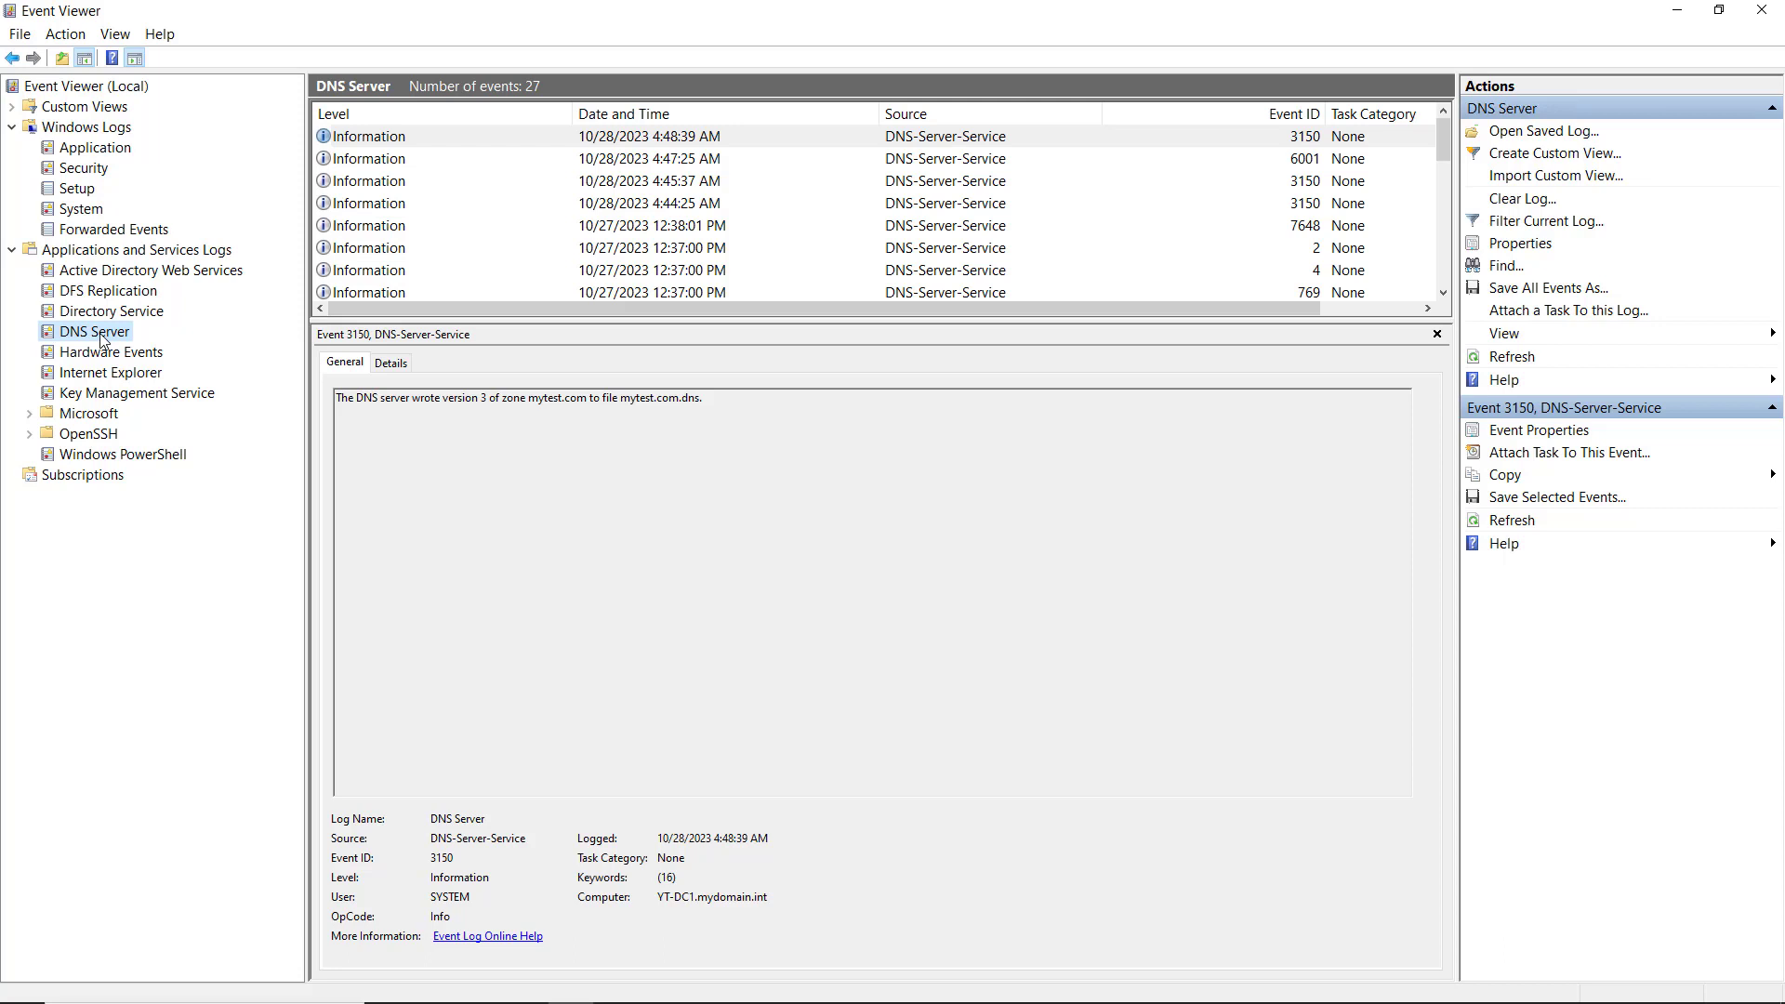
Expand the Microsoft > Windows log folders and scroll down the list.
left_click(29, 413)
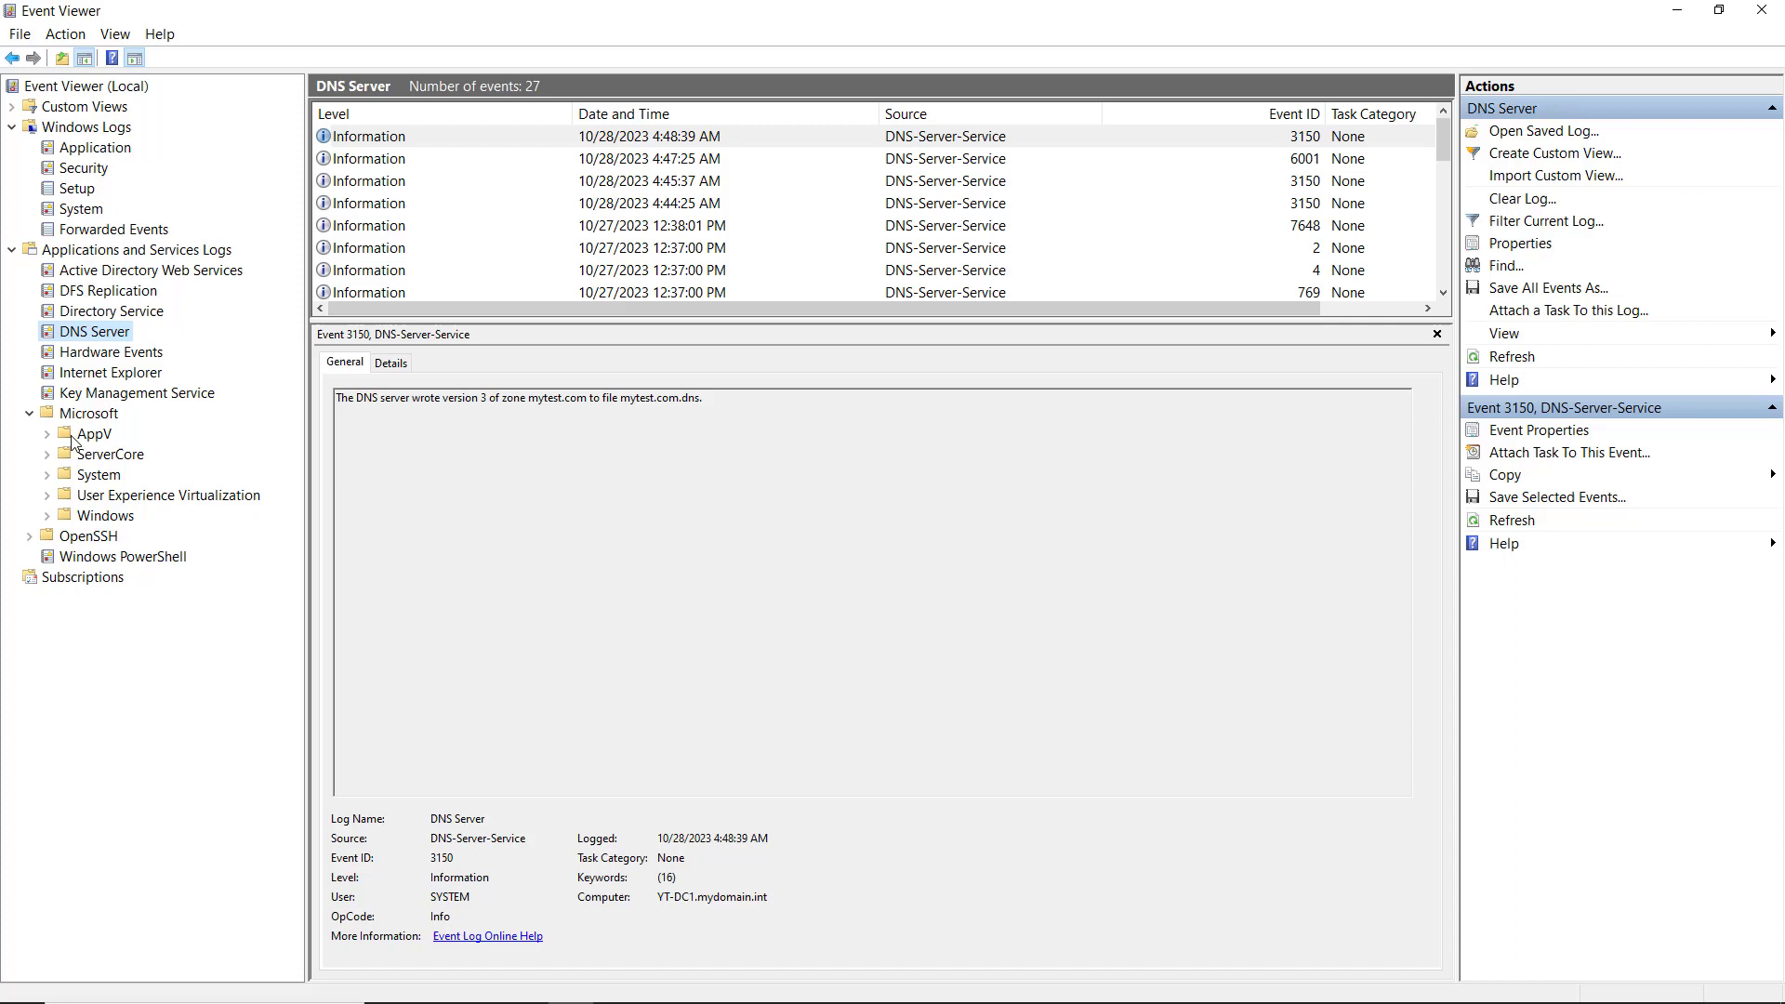
left_click(47, 515)
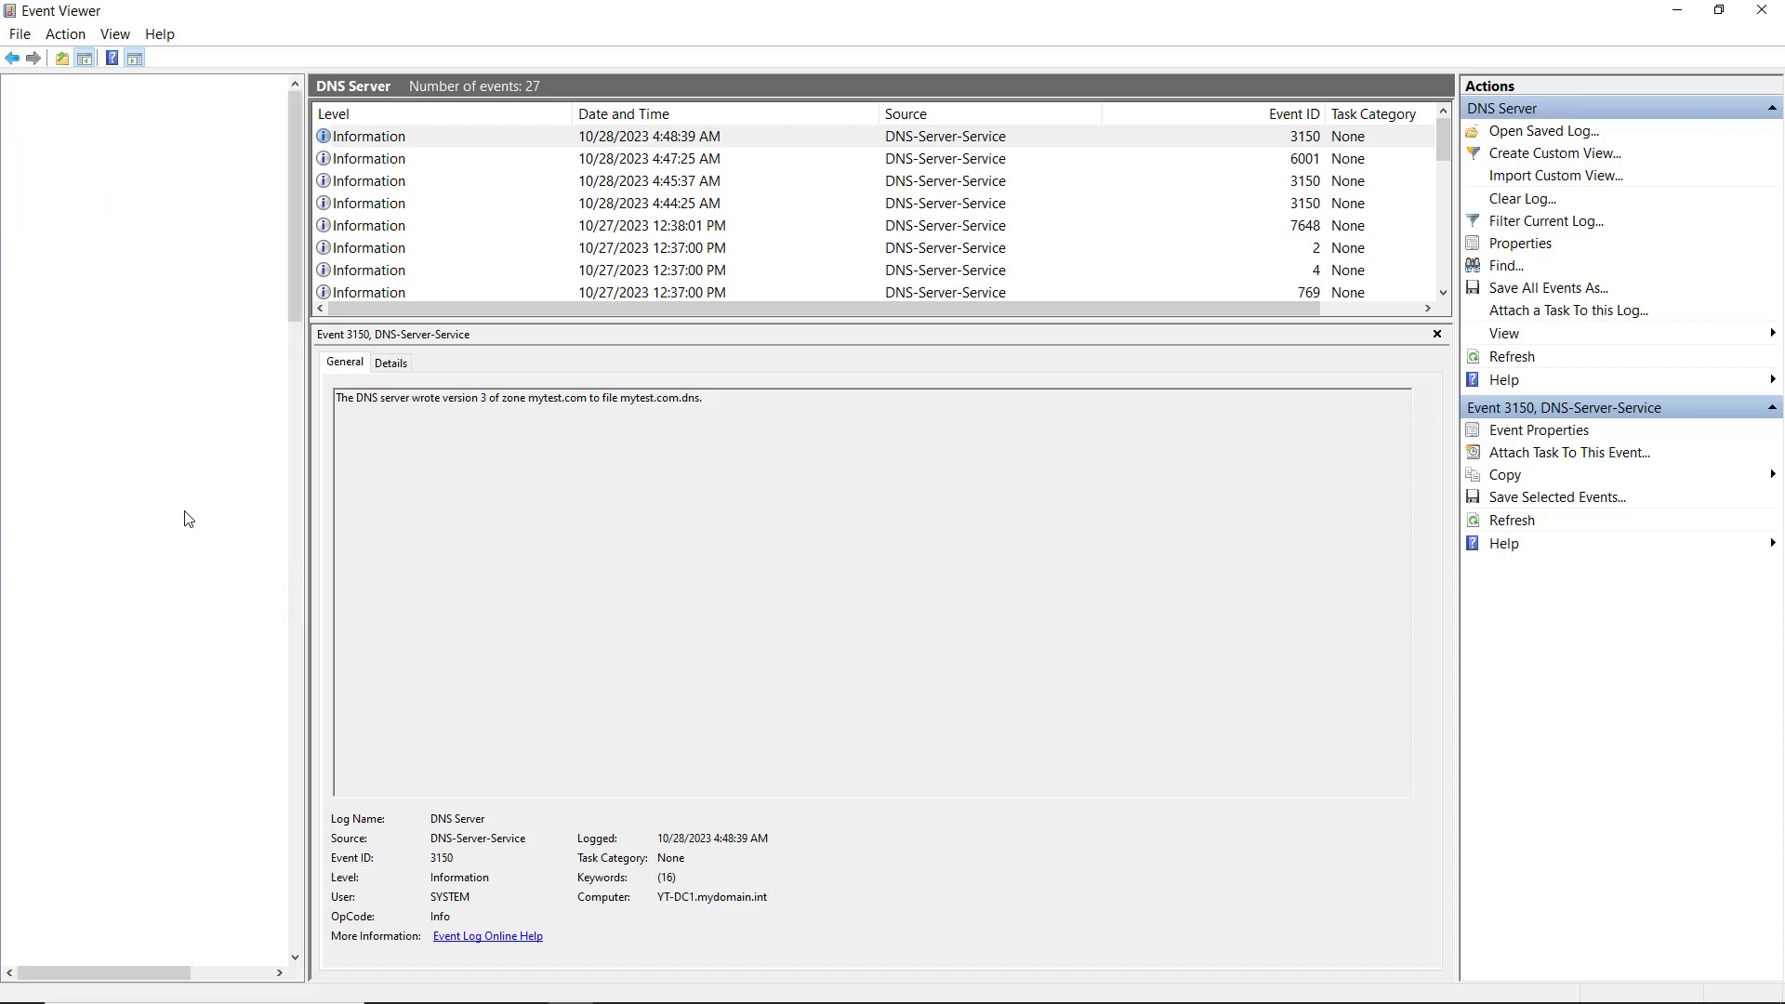
scroll(212, 433, "down", 4)
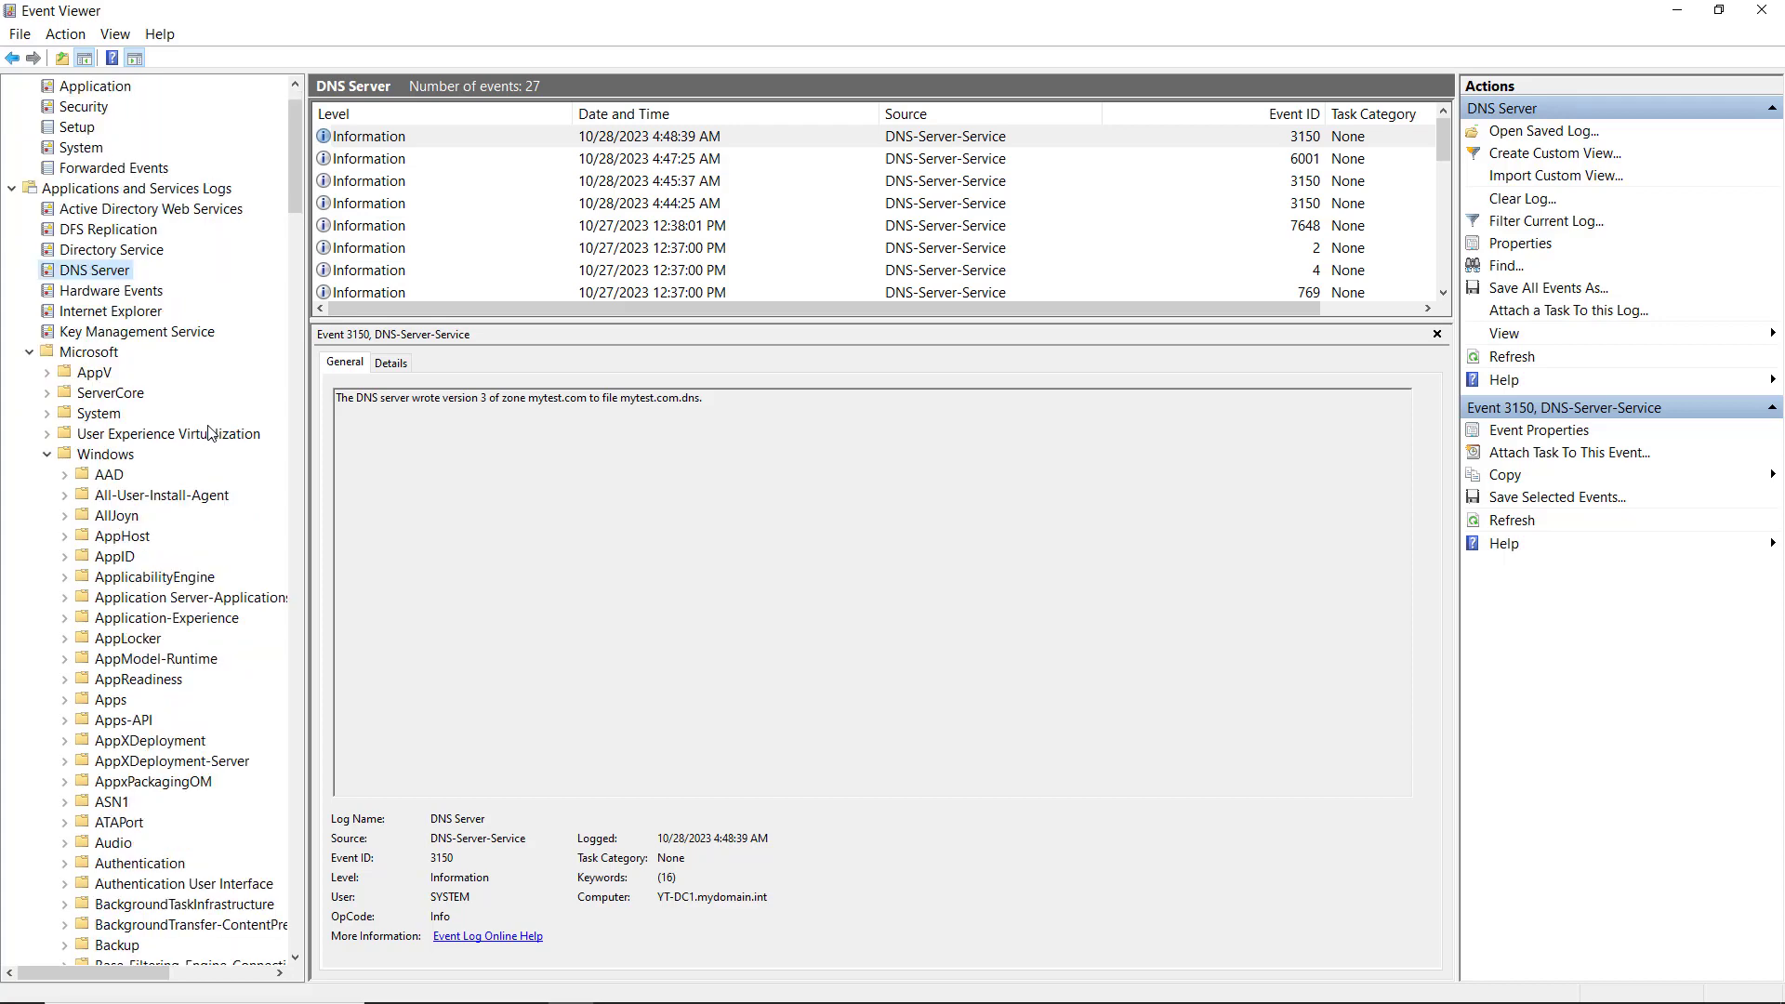
scroll(212, 433, "down", 9)
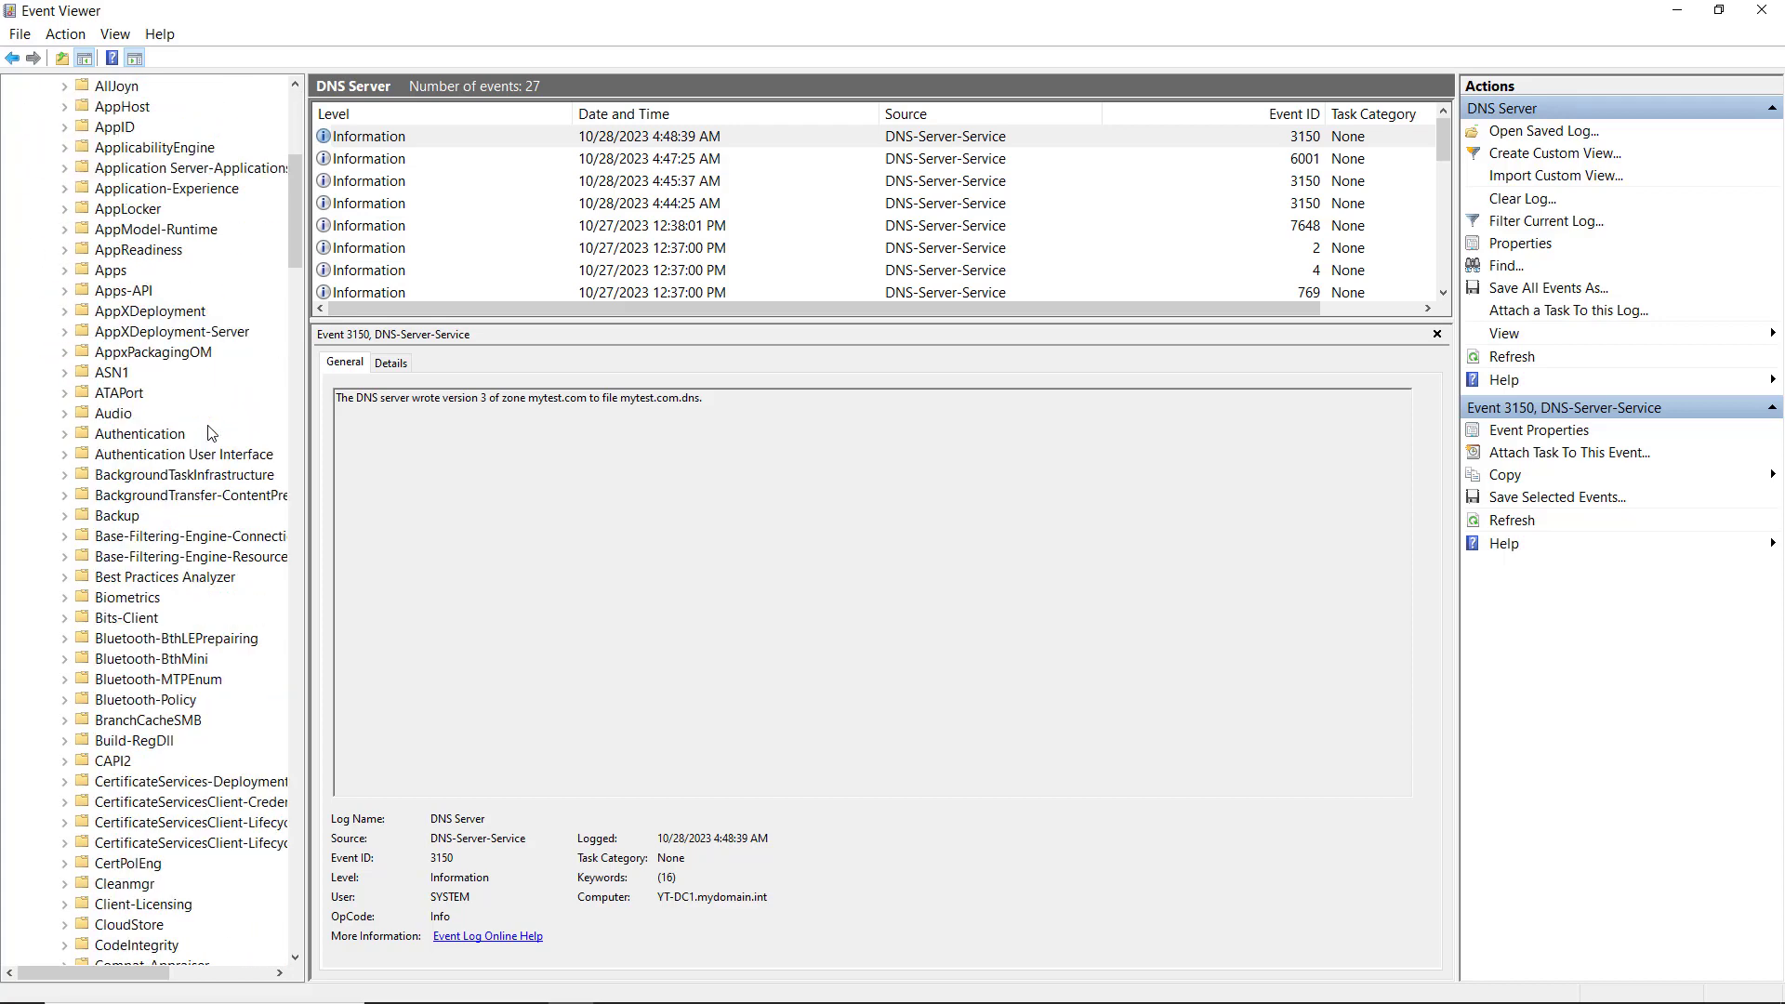
scroll(211, 433, "down", 2)
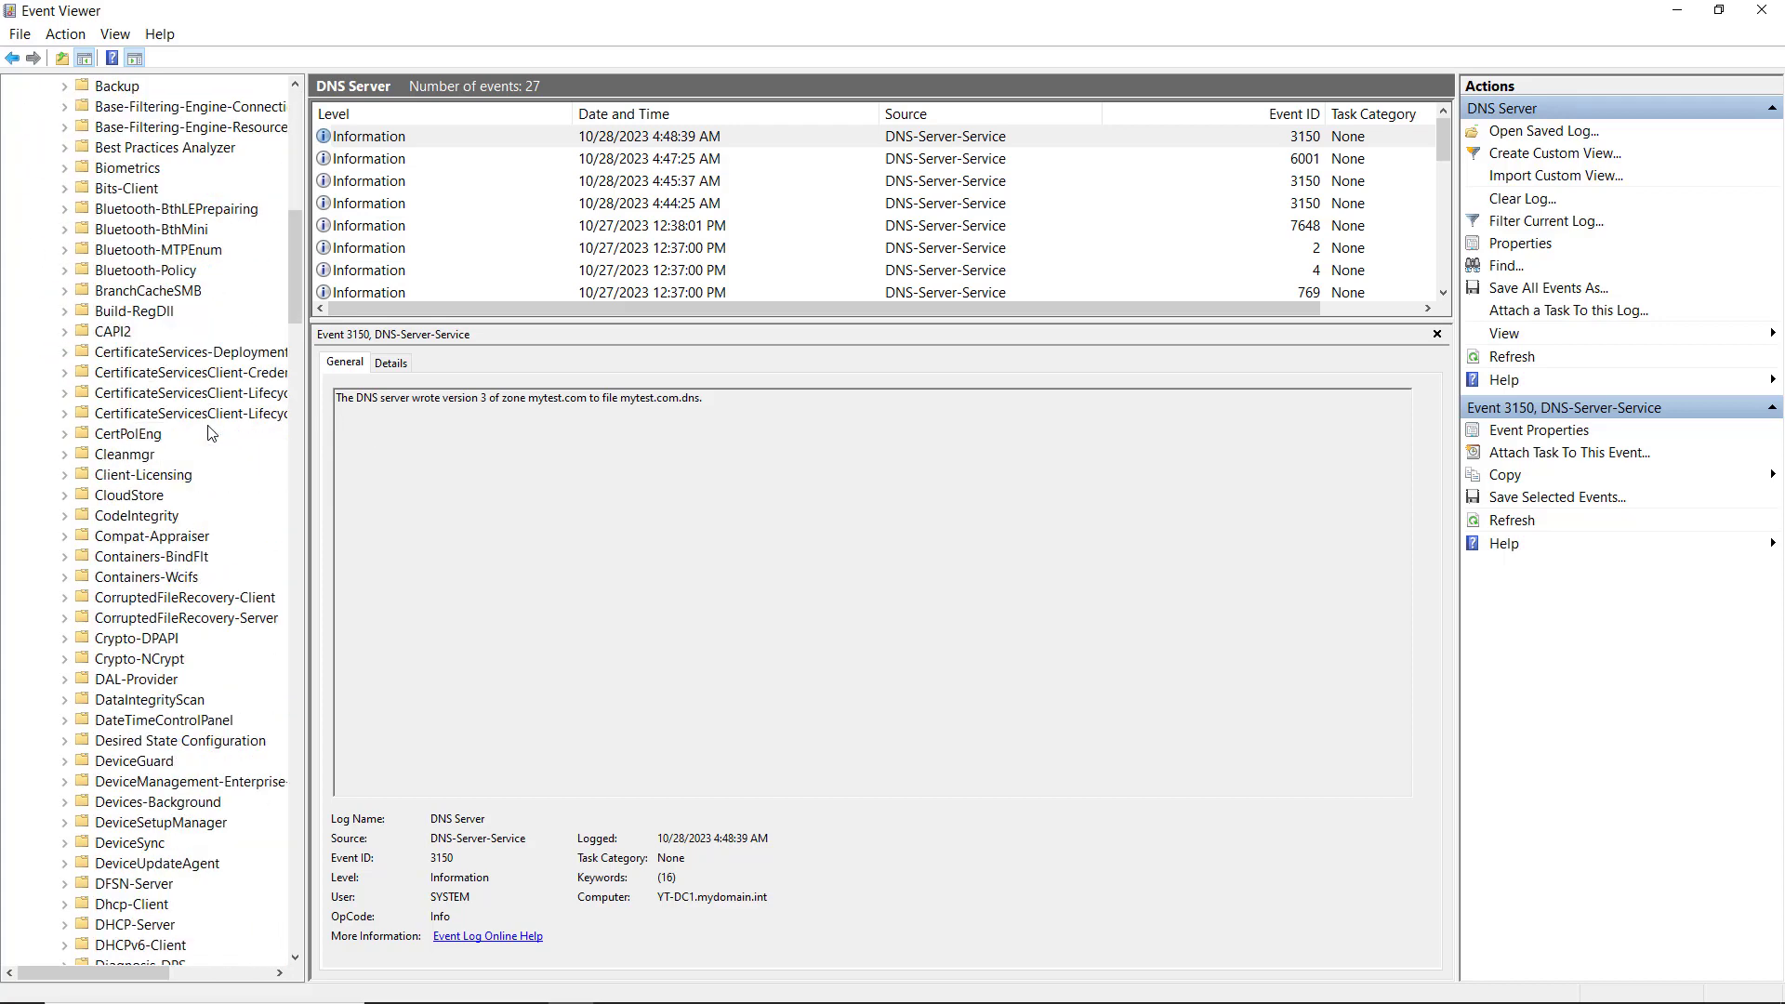
Open the CertificateServicesClient-Lifecycle-User Operational log, then CodeIntegrity and Containers-Wcifs.
left_click(145, 417)
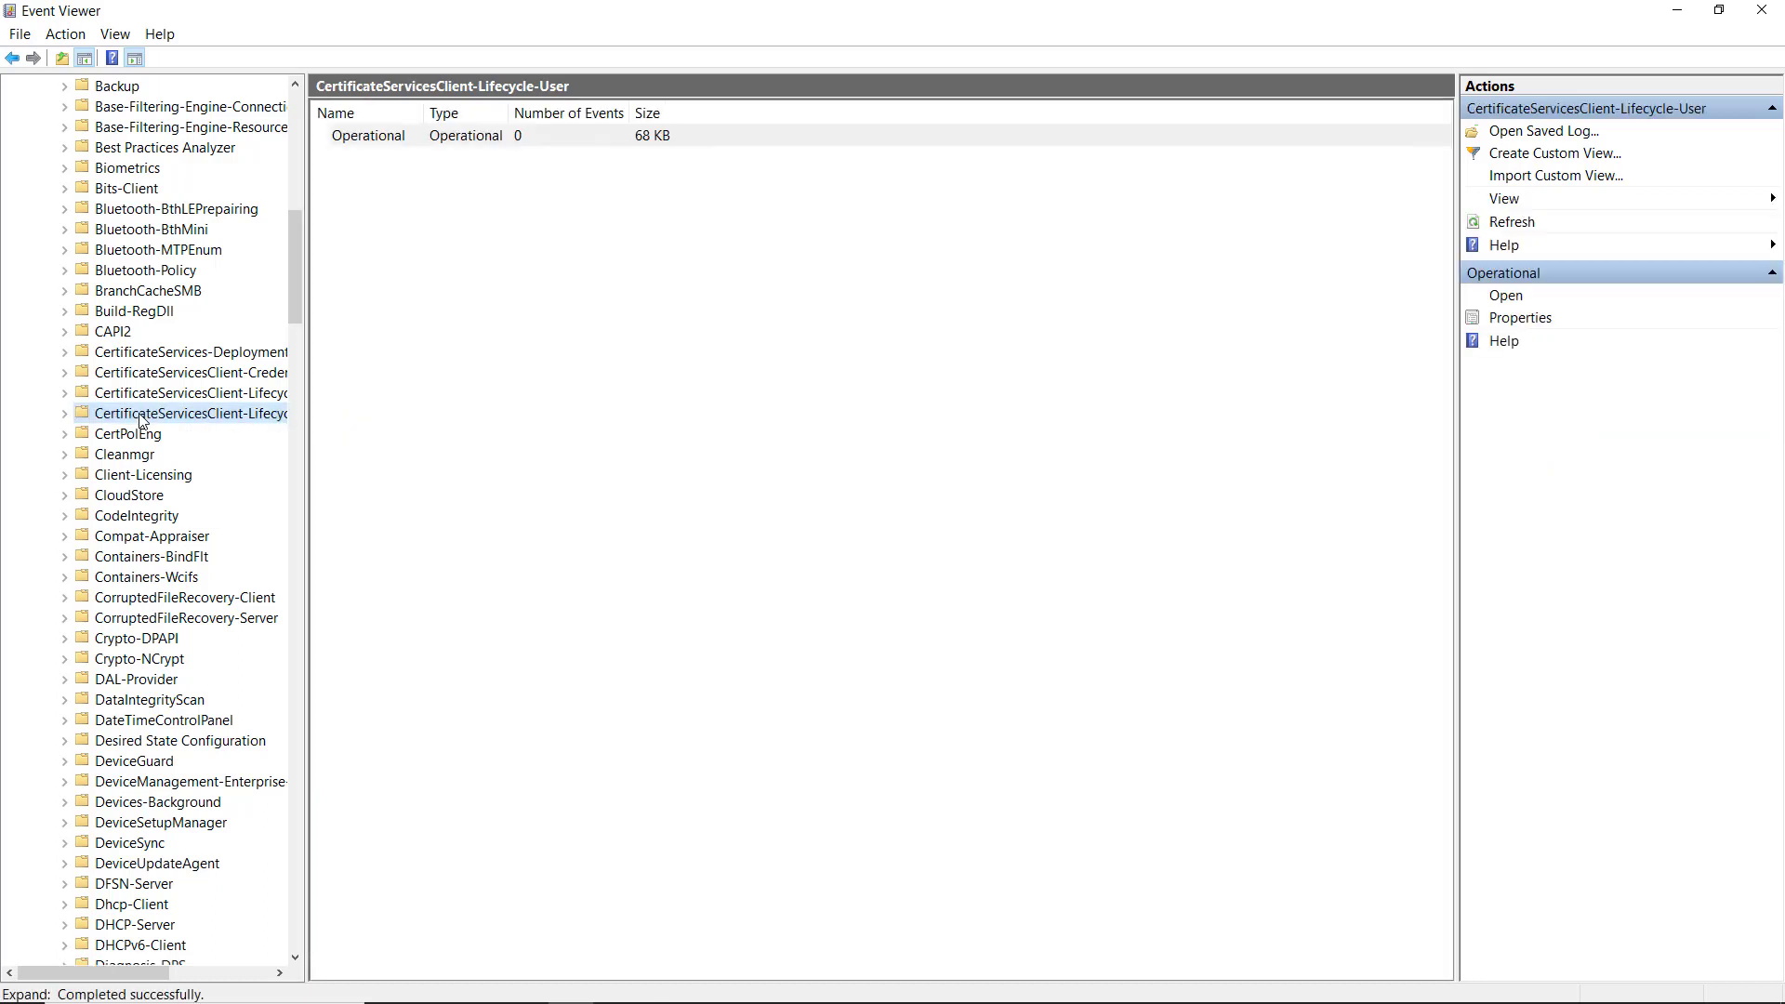
left_click(64, 414)
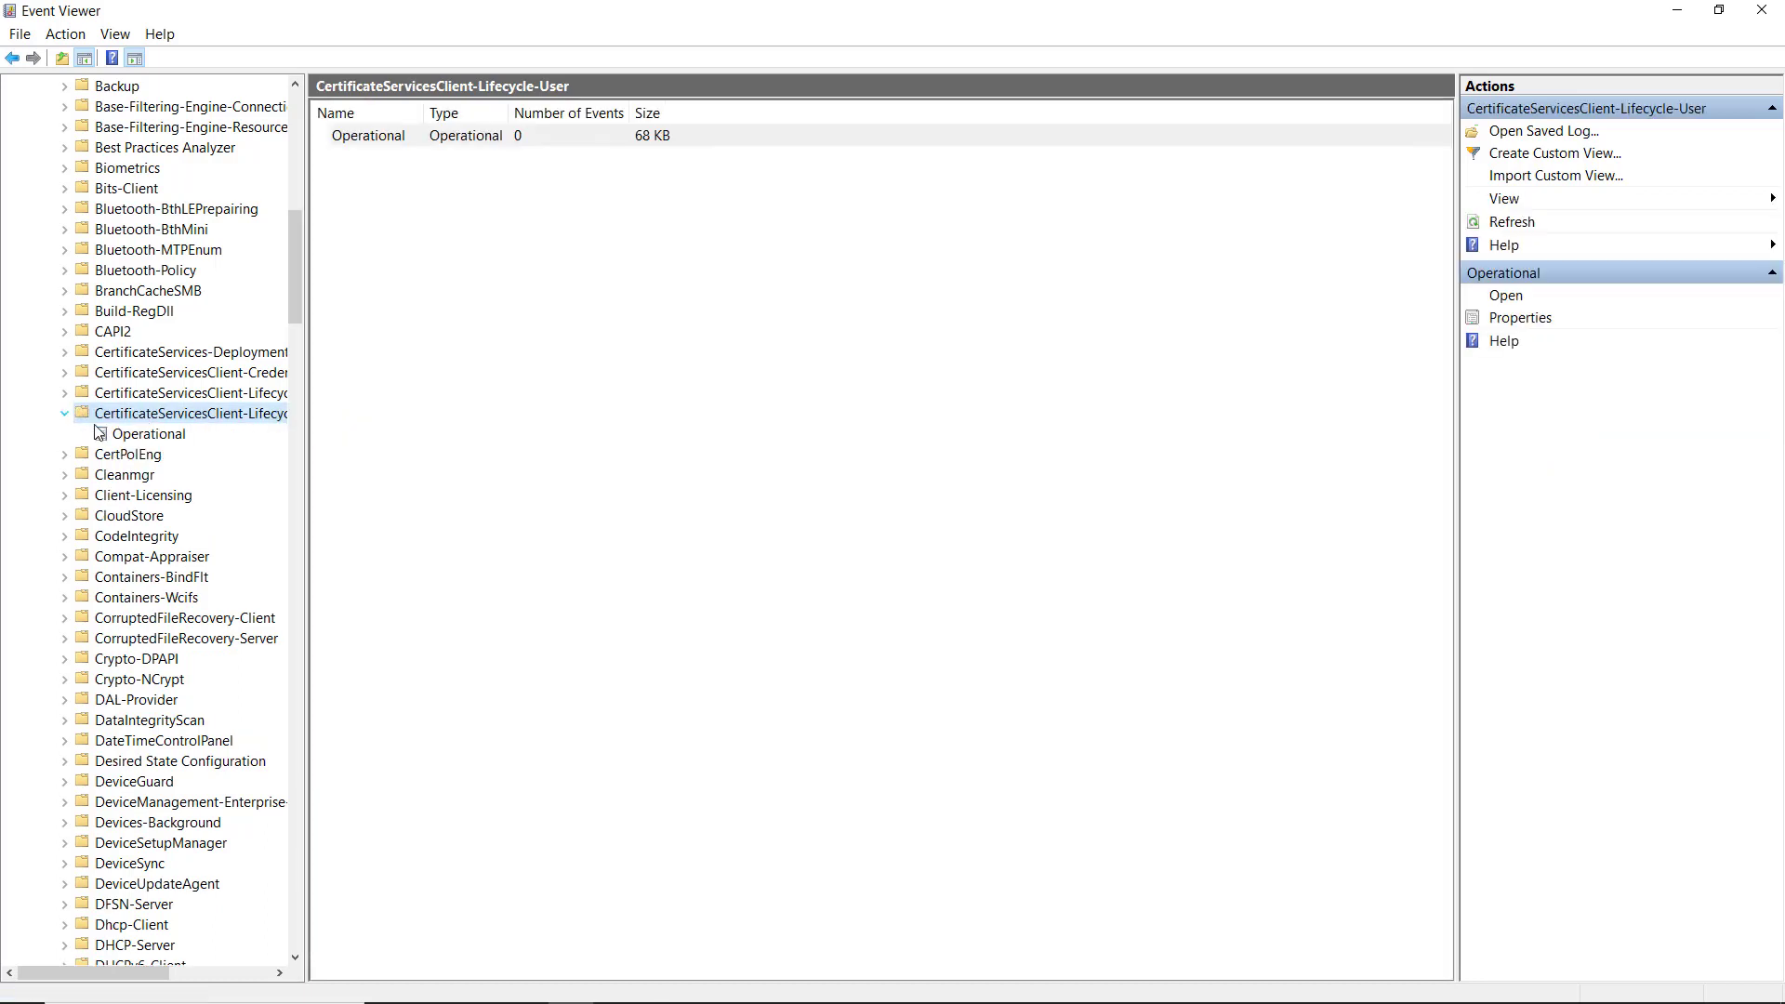
left_click(137, 439)
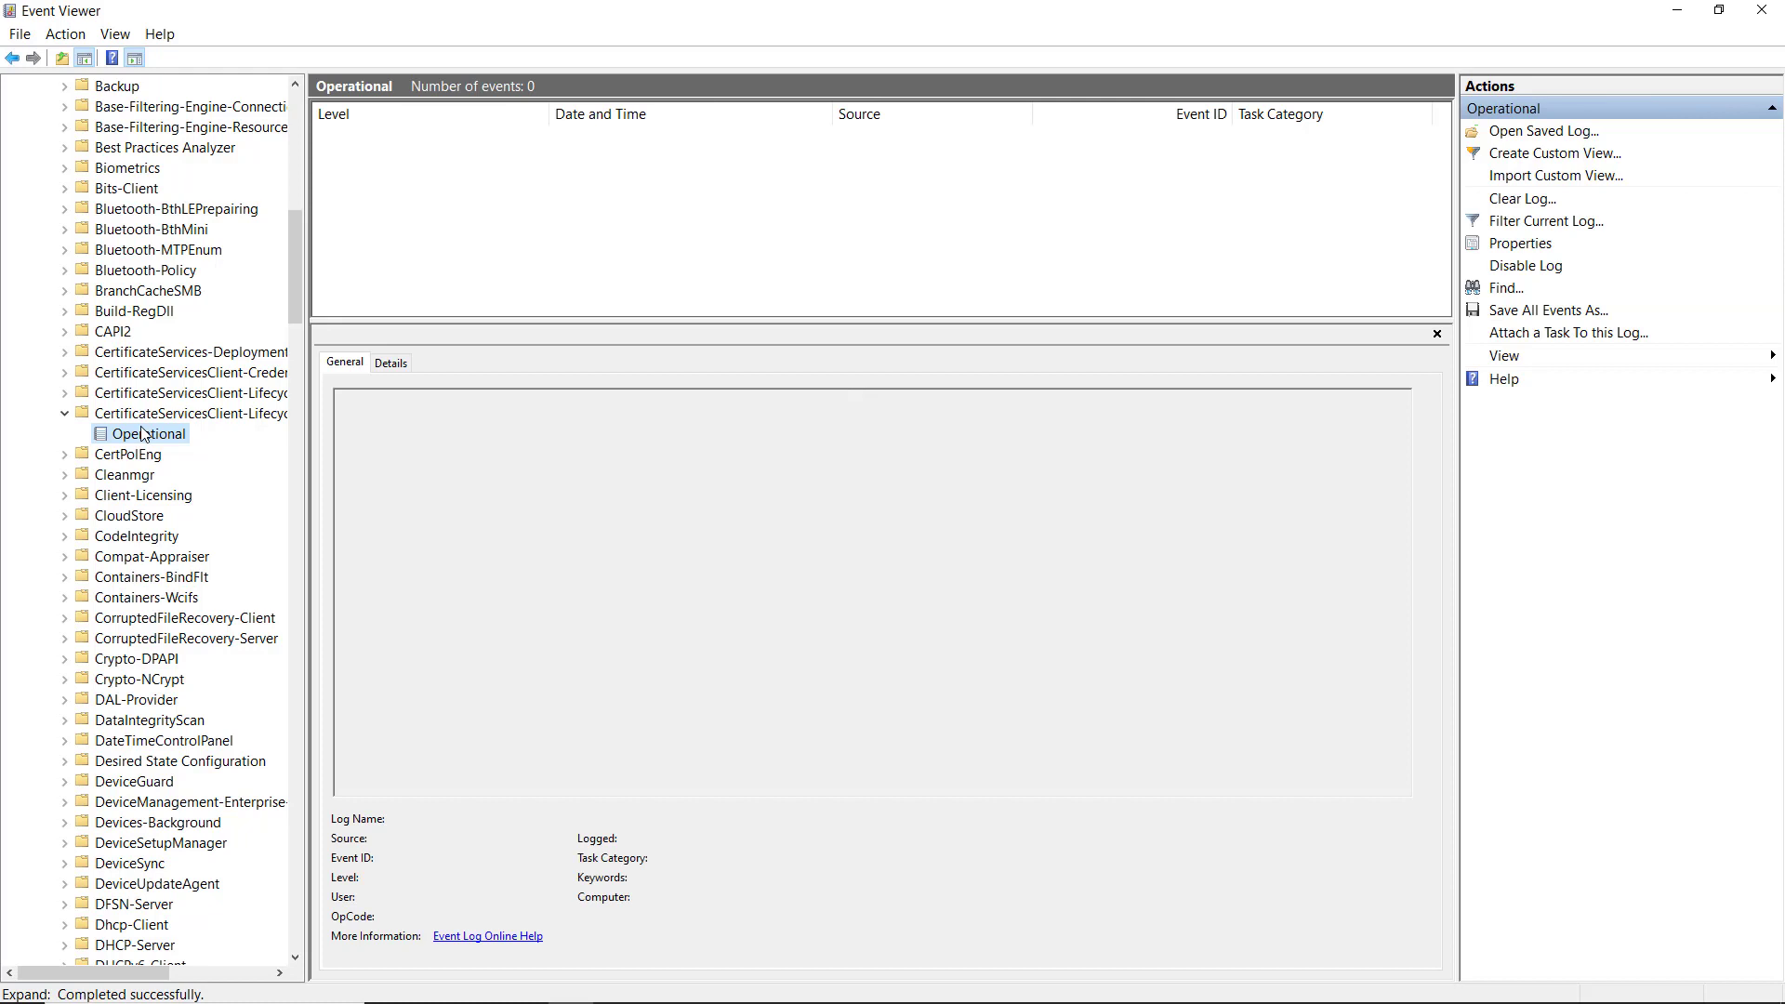
left_click(137, 537)
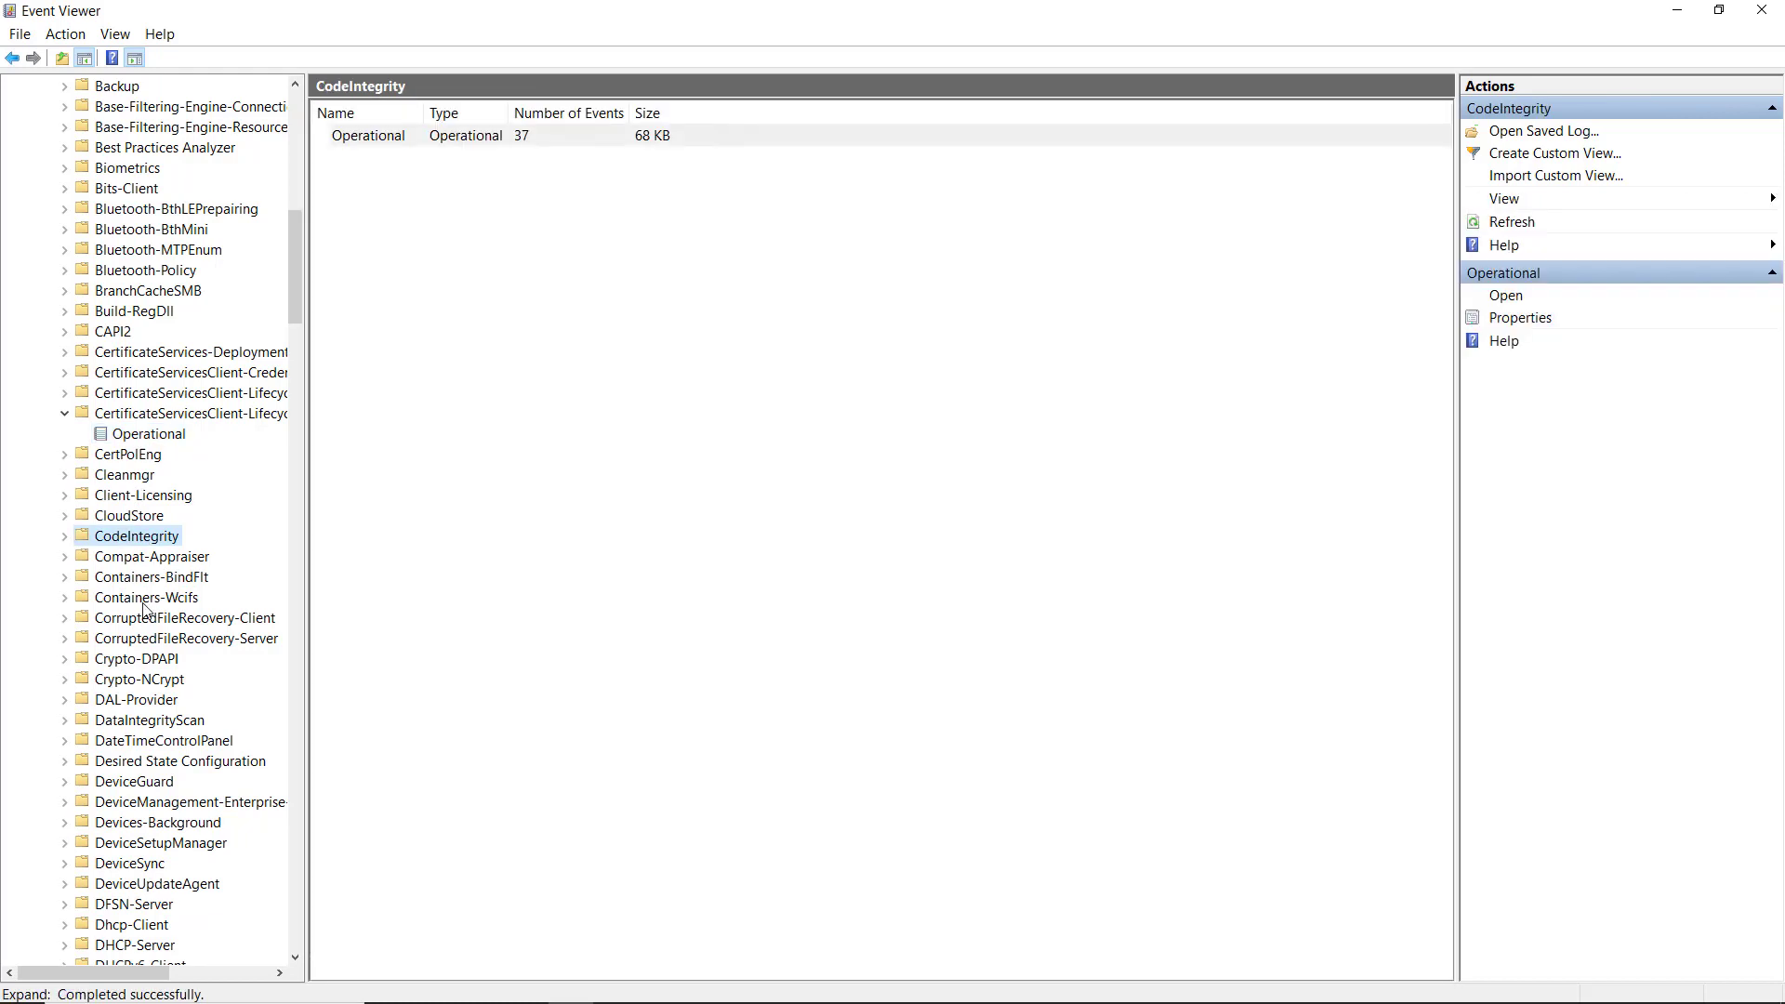
left_click(139, 602)
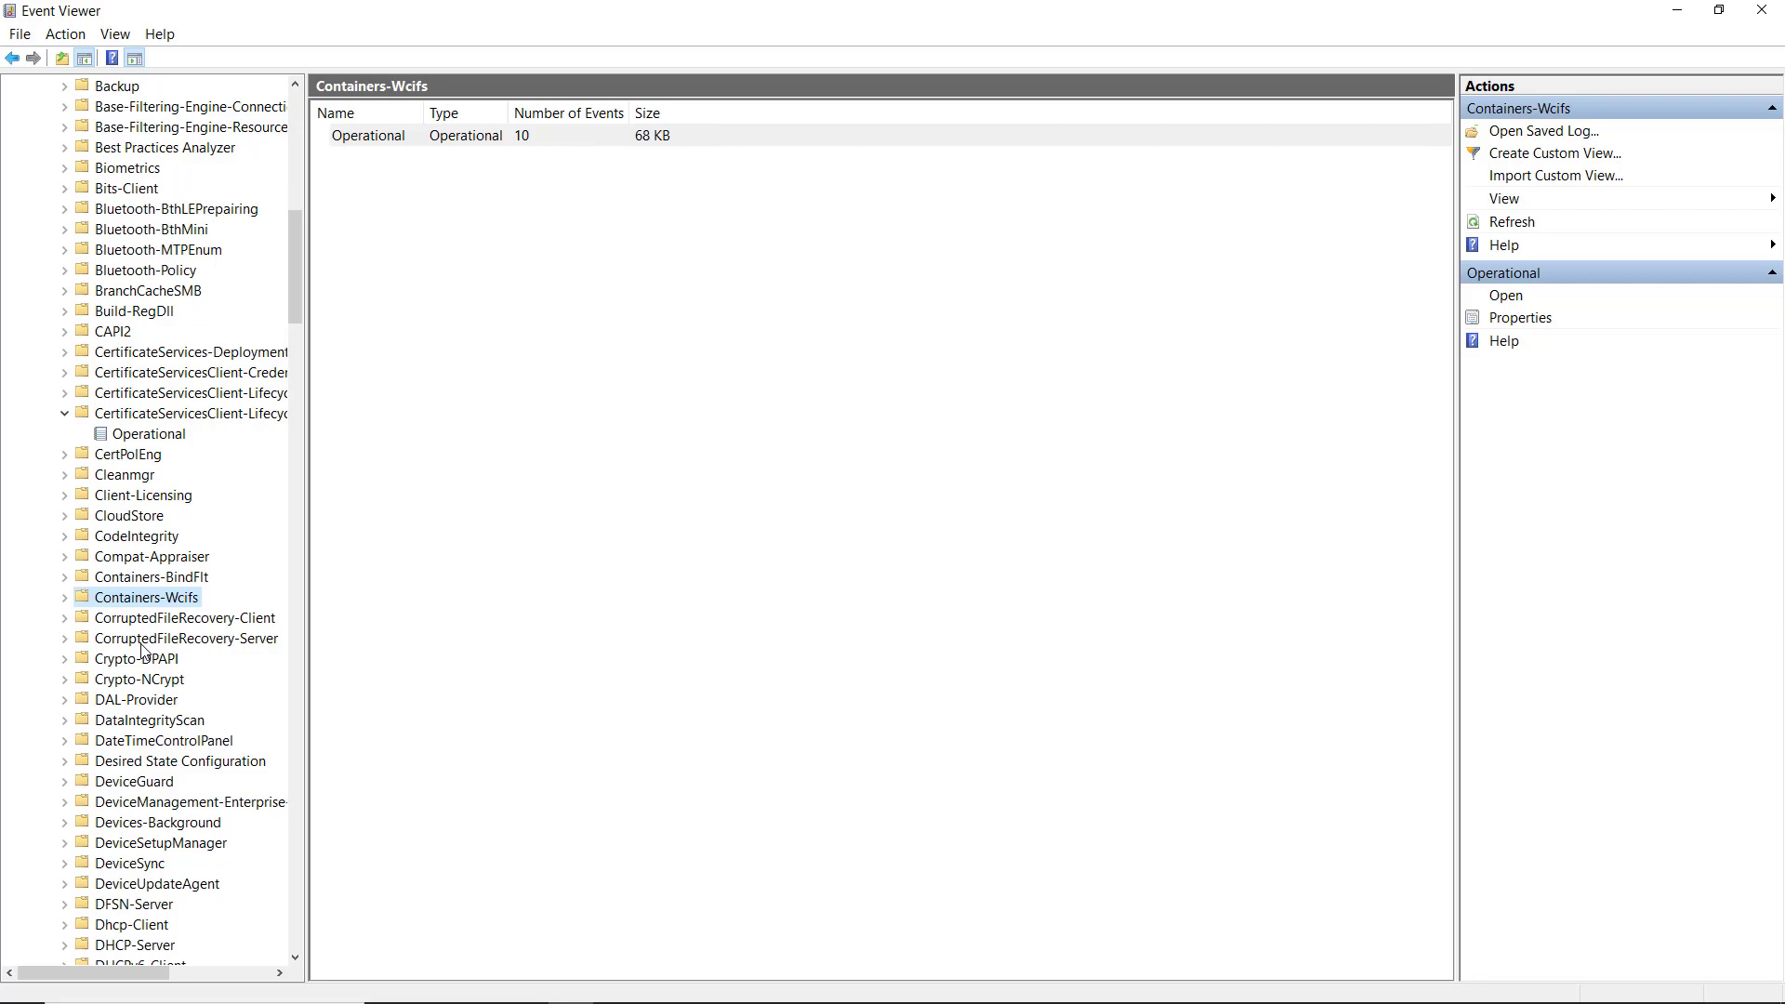
scroll(139, 381, "up", 8)
scroll(12, 277, "up", 6)
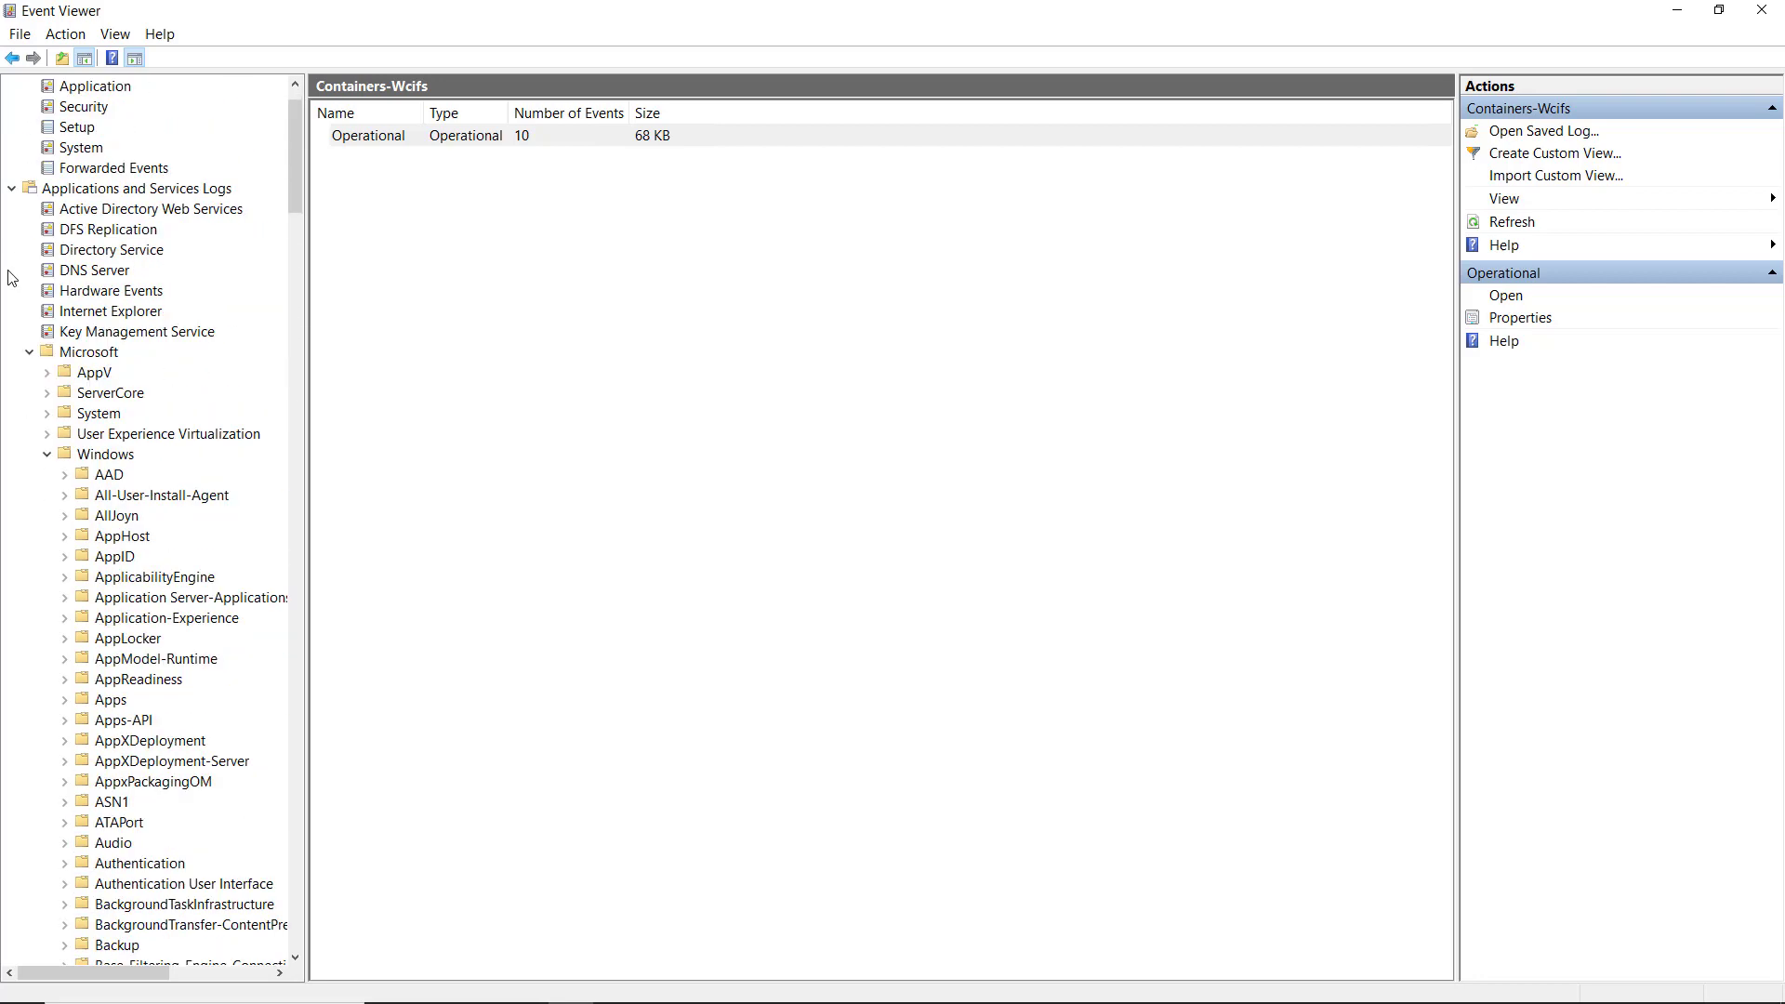
scroll(11, 277, "up", 1)
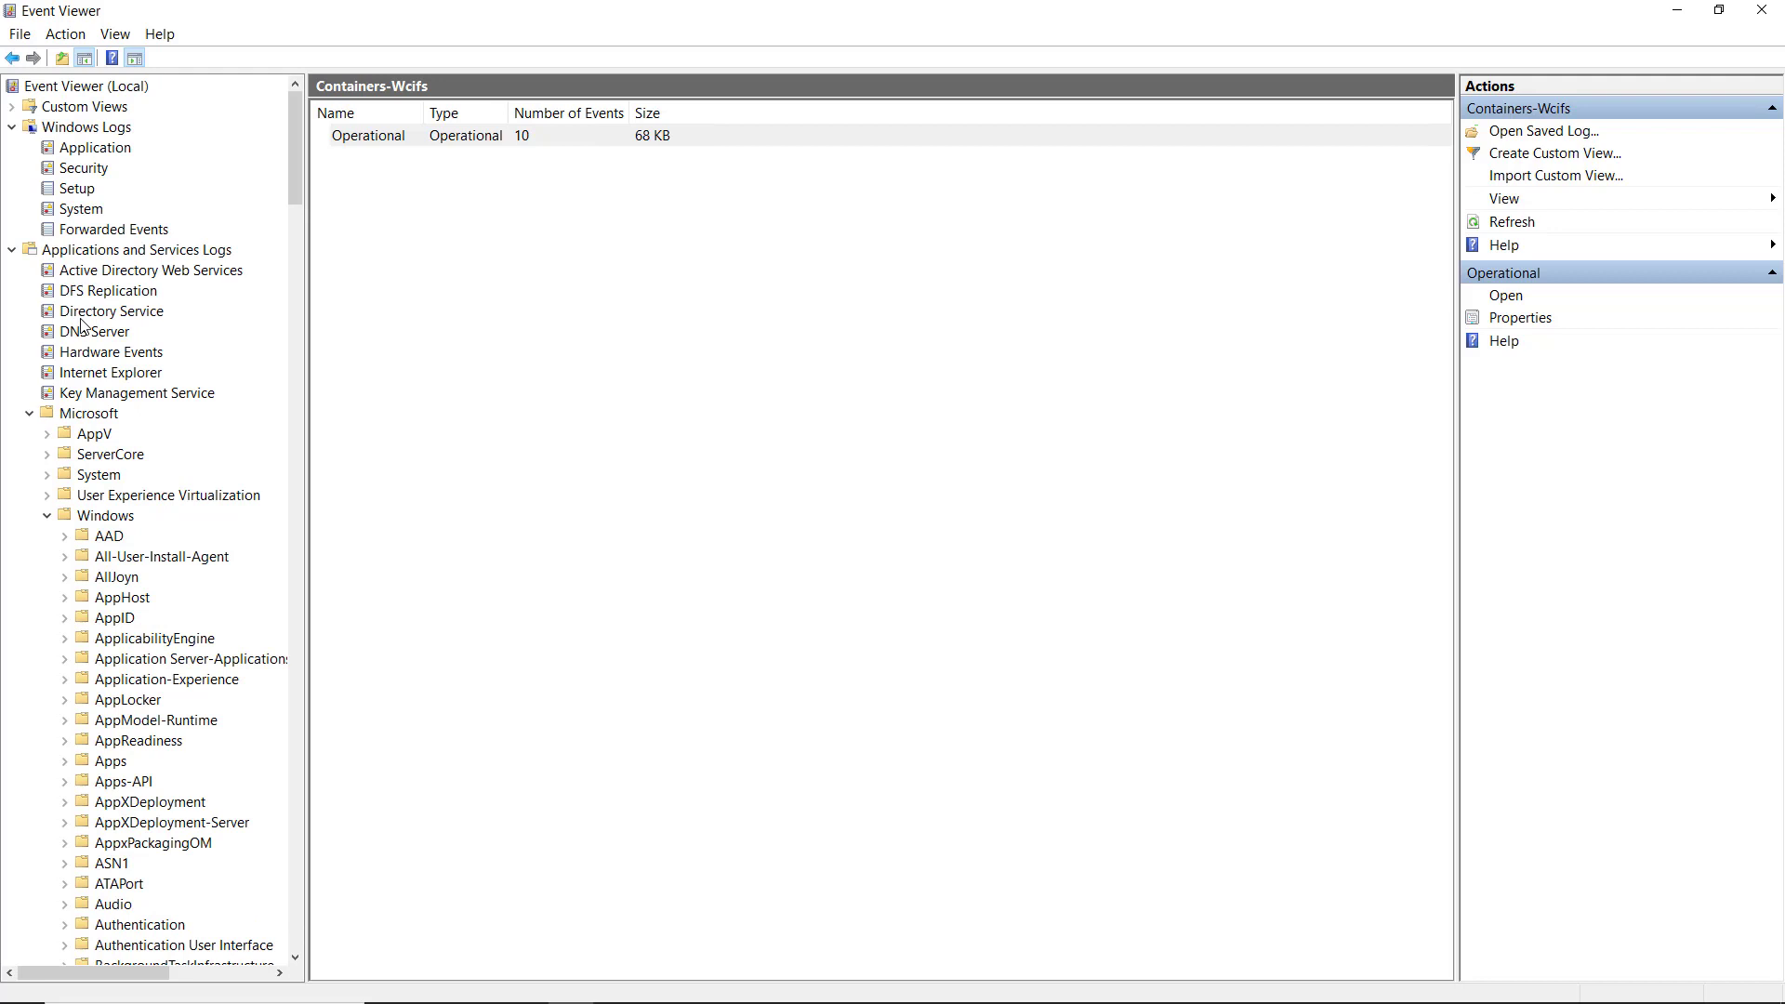